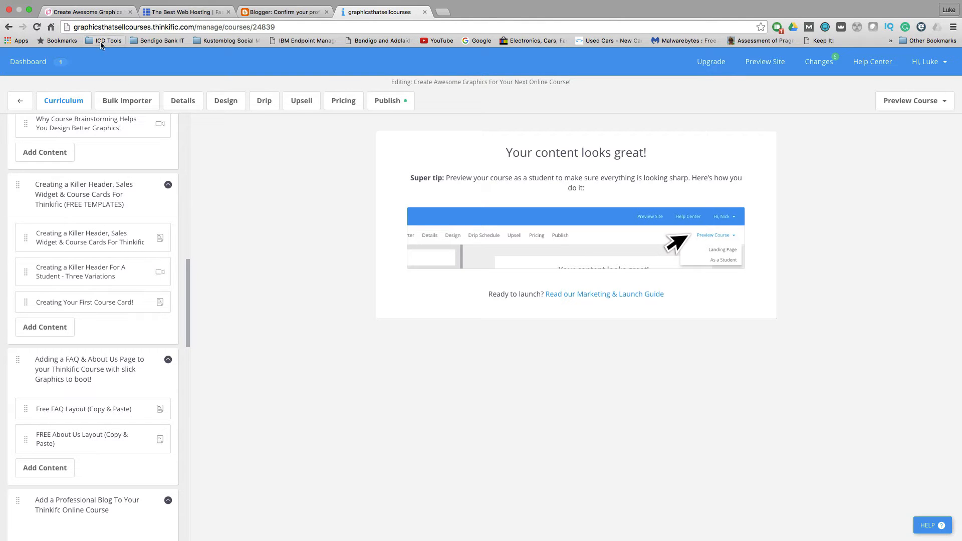
# Review the course mind map and compare the Blogger, WordPress.com and Weebly pages as possible blog platforms.
pyautogui.click(104, 12)
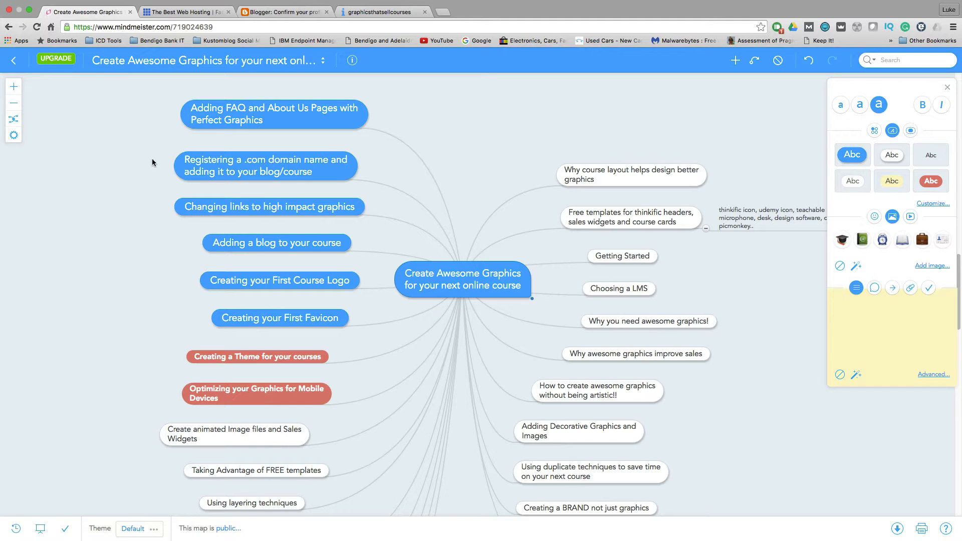
pyautogui.moveTo(152, 159); pyautogui.dragTo(157, 188)
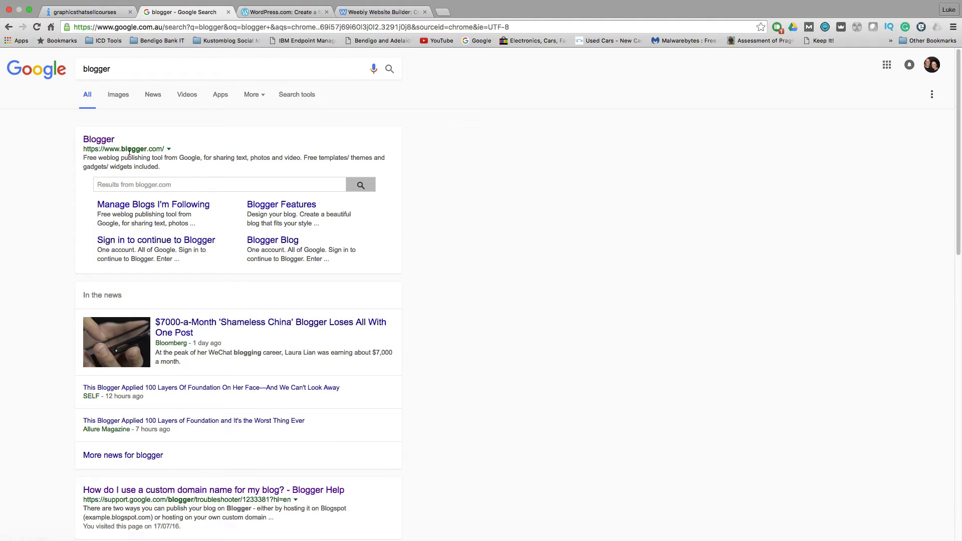
pyautogui.moveTo(120, 149); pyautogui.dragTo(167, 150)
pyautogui.click(272, 12)
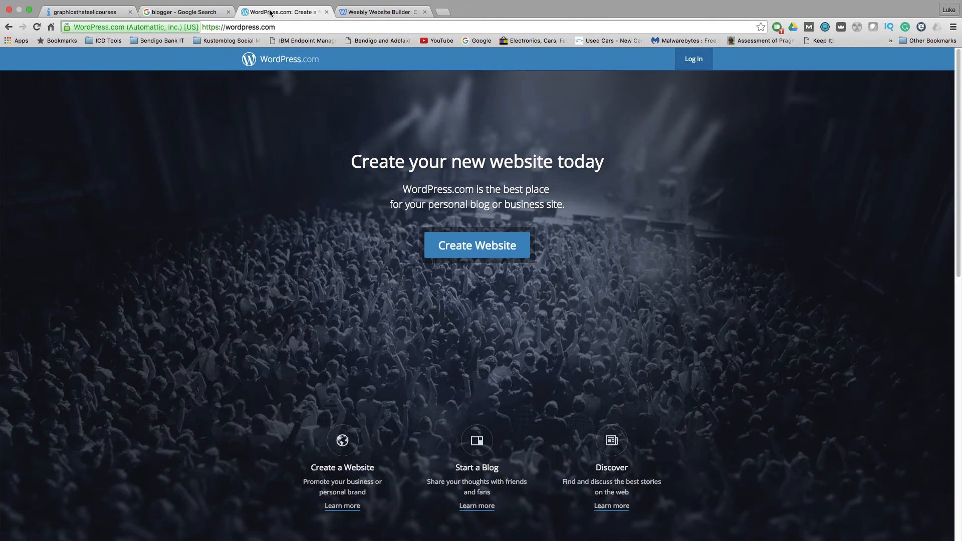
pyautogui.click(375, 11)
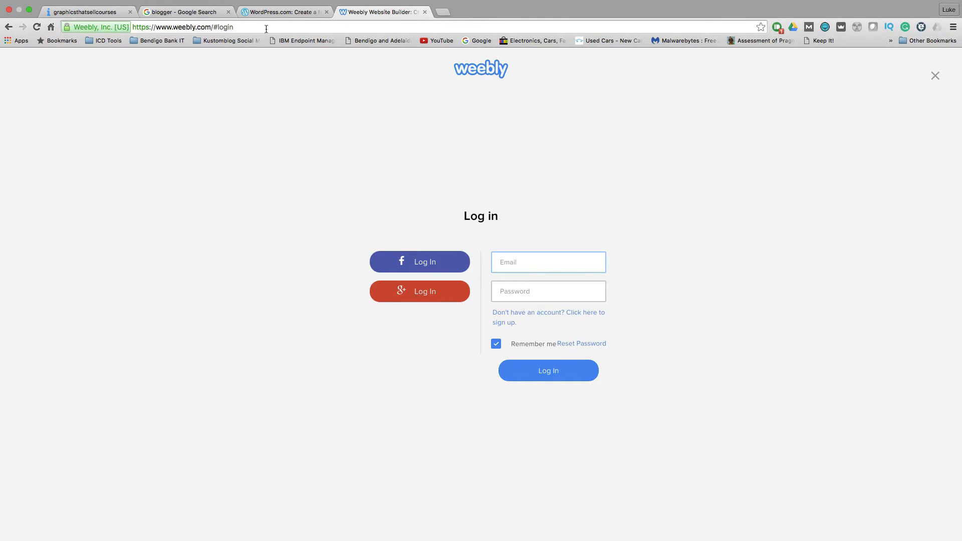
pyautogui.click(276, 15)
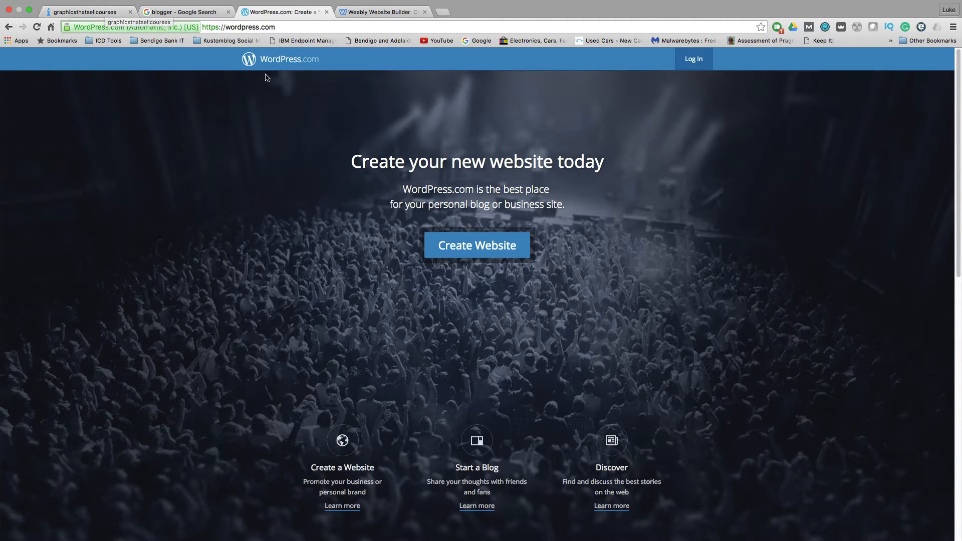
# Return to the Weebly login page and log in with the Google+ account.
pyautogui.click(373, 14)
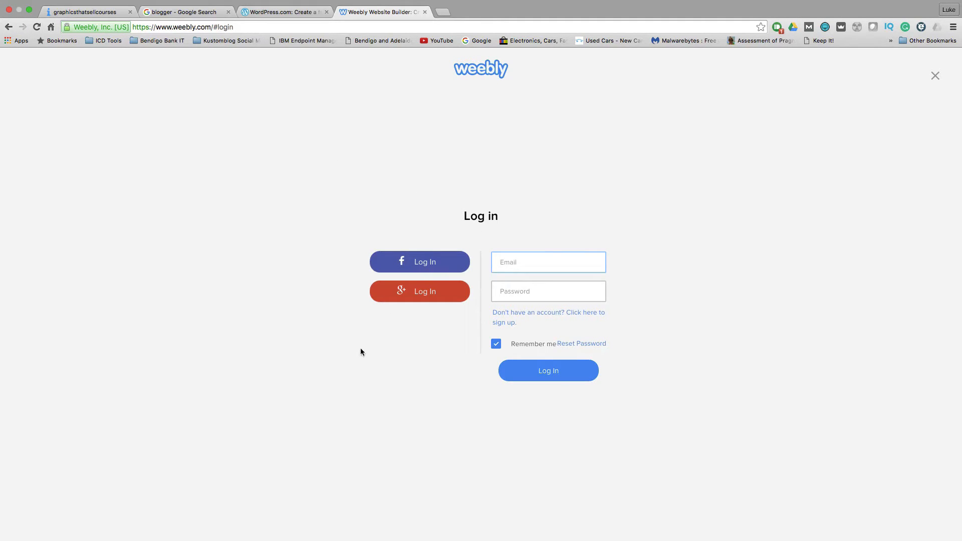
pyautogui.click(421, 300)
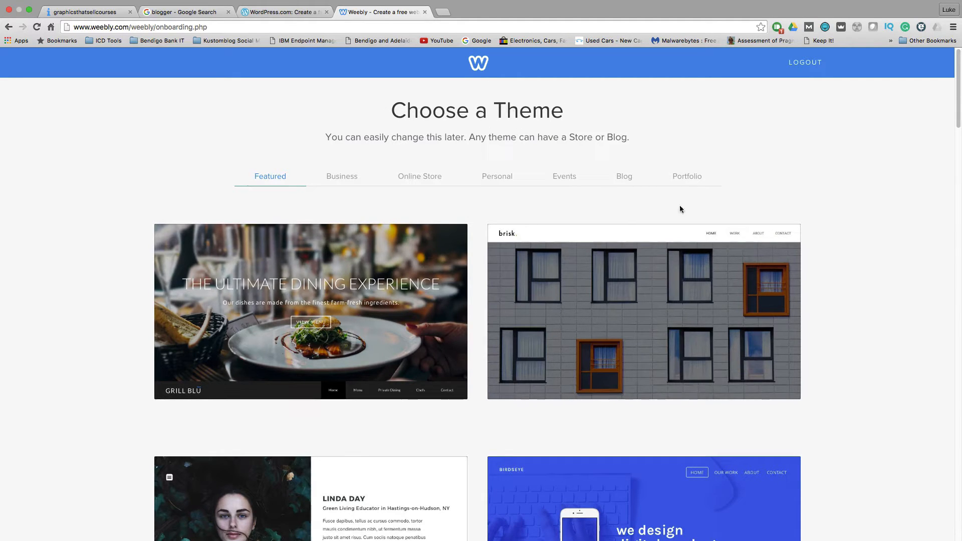
# Browse the Blog themes and choose the Paris theme for the new site.
pyautogui.moveTo(392, 306)
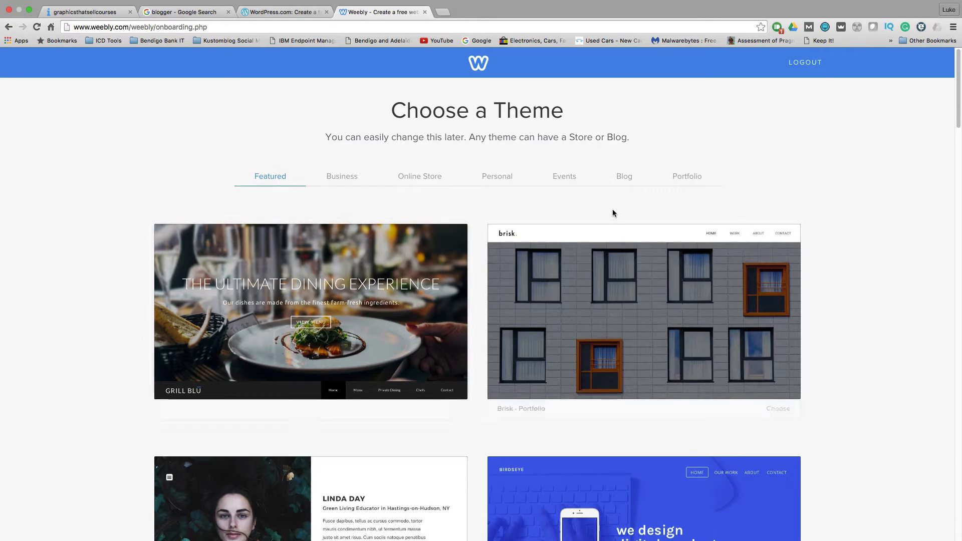
pyautogui.click(625, 180)
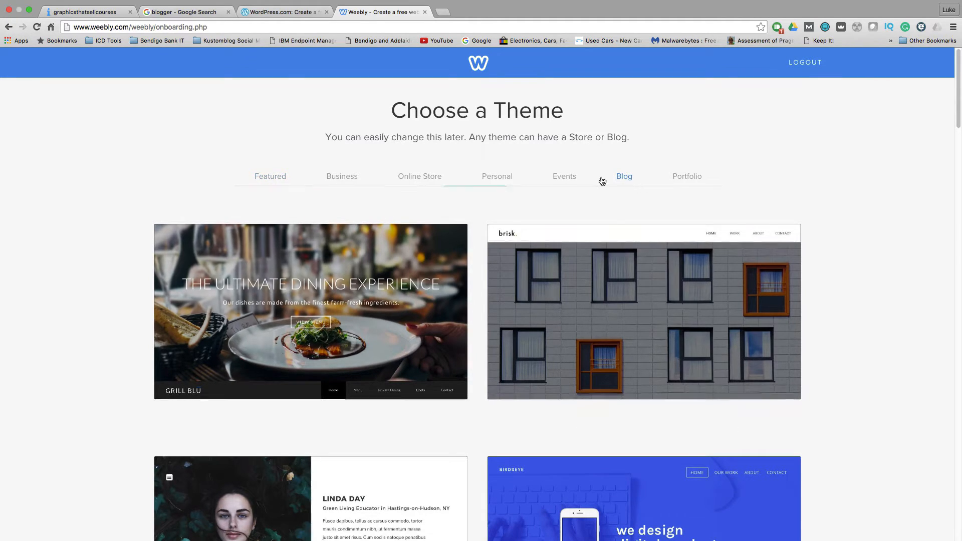
pyautogui.moveTo(666, 281)
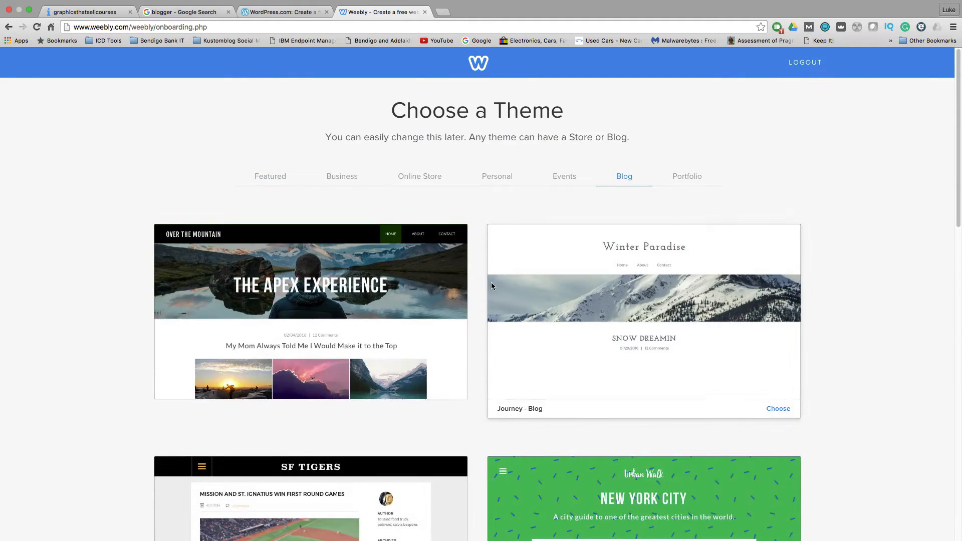
pyautogui.scroll(-7, 491, 286)
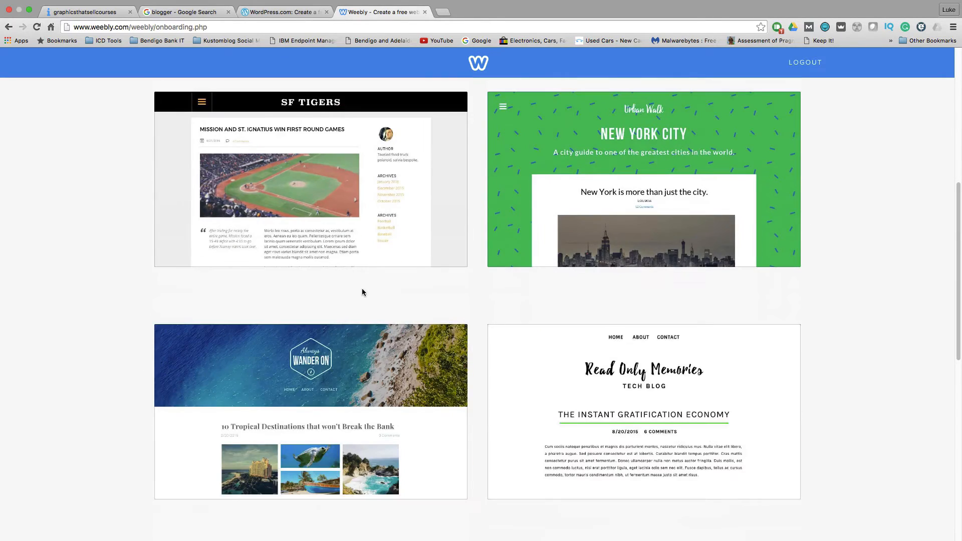
pyautogui.scroll(-4, 362, 288)
pyautogui.moveTo(675, 329)
pyautogui.scroll(-1, 674, 329)
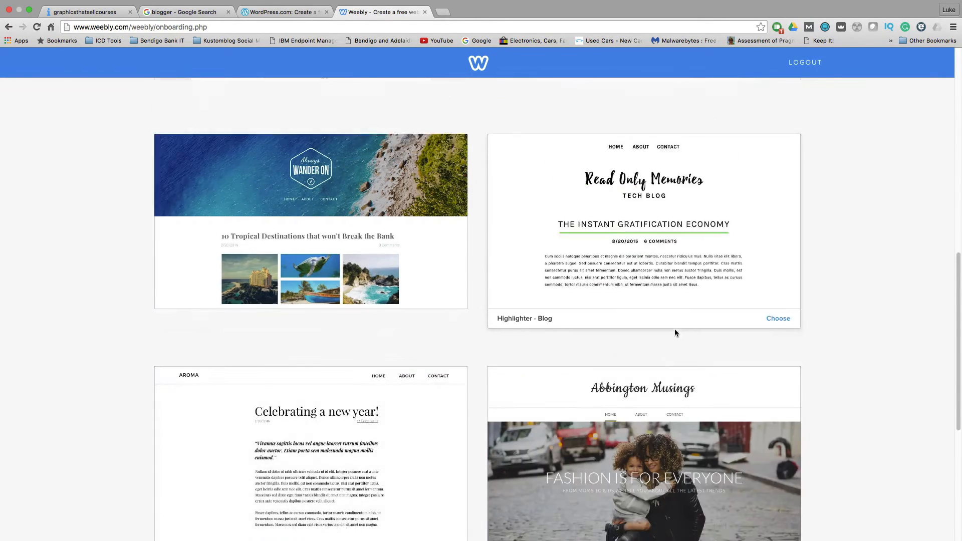
pyautogui.scroll(-6, 675, 329)
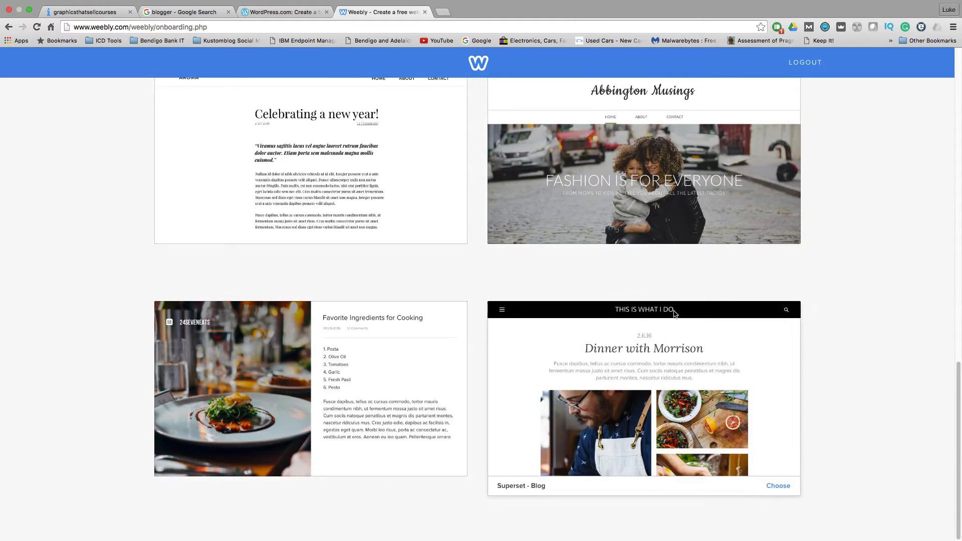
pyautogui.scroll(5, 674, 311)
pyautogui.scroll(4, 597, 304)
pyautogui.moveTo(596, 305)
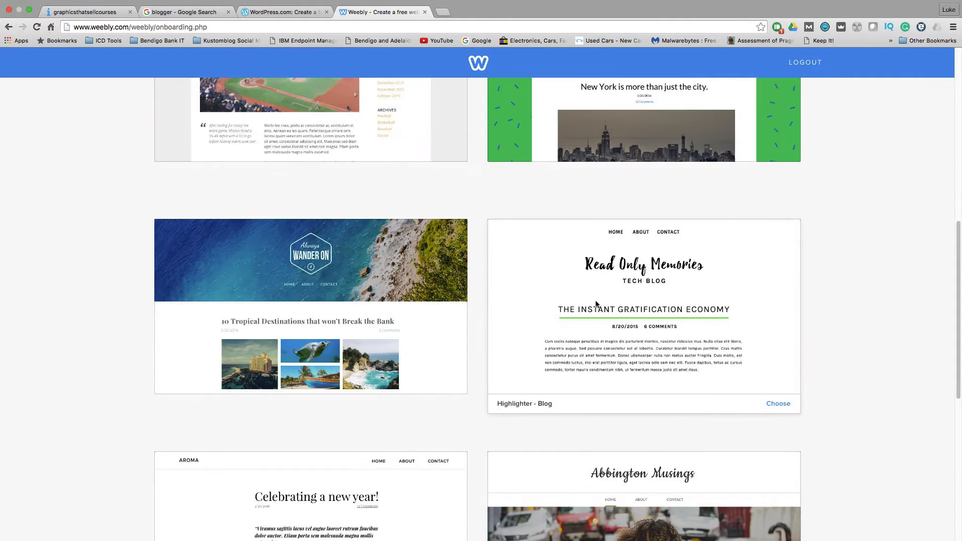
pyautogui.scroll(3, 538, 303)
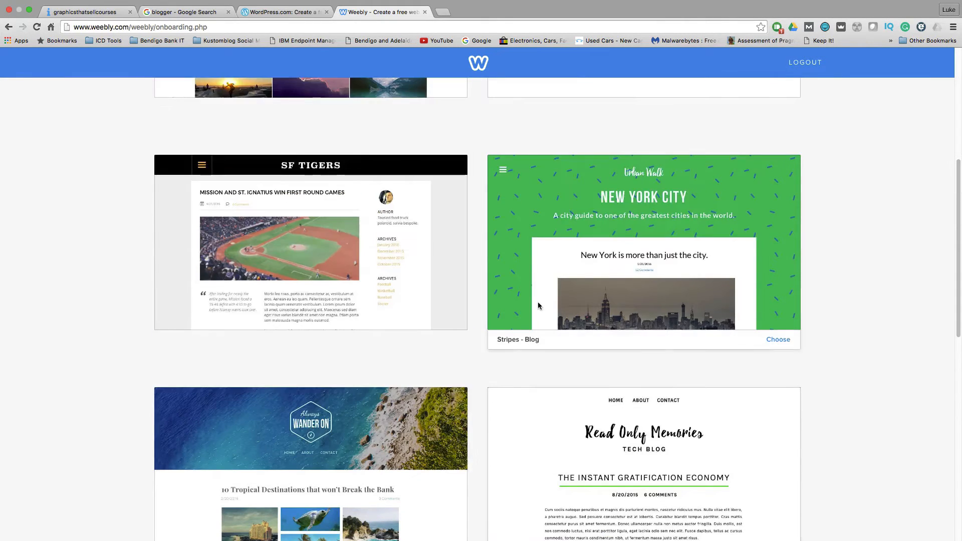
pyautogui.scroll(4, 416, 275)
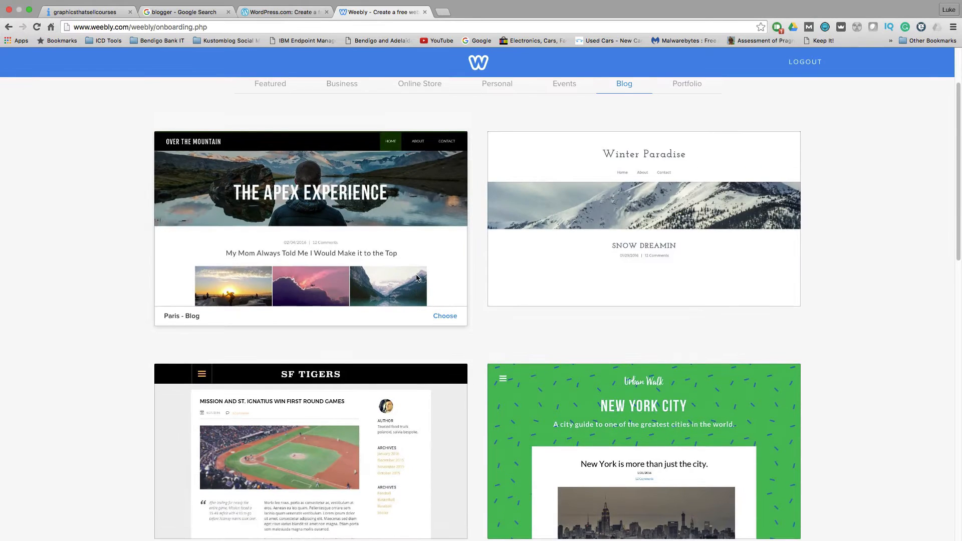
pyautogui.scroll(-1, 417, 278)
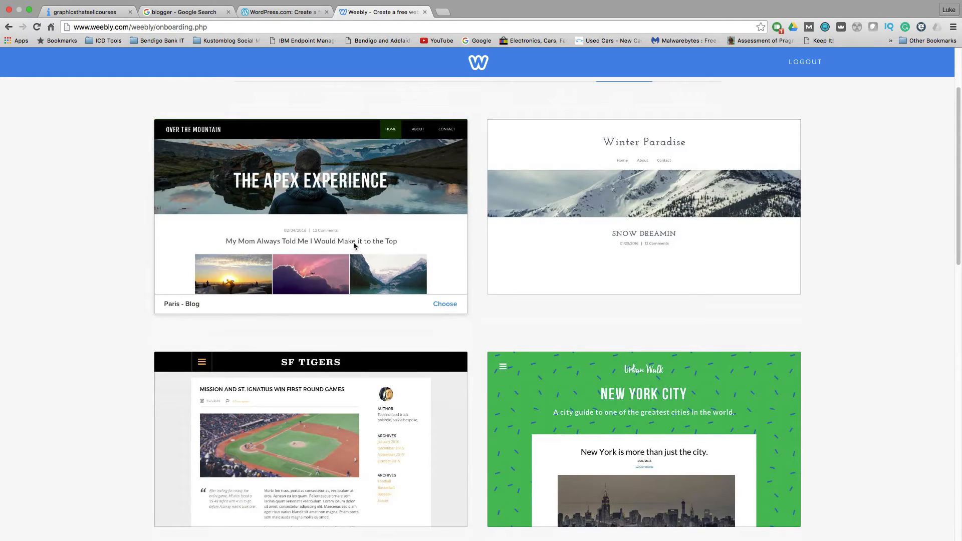
pyautogui.click(443, 304)
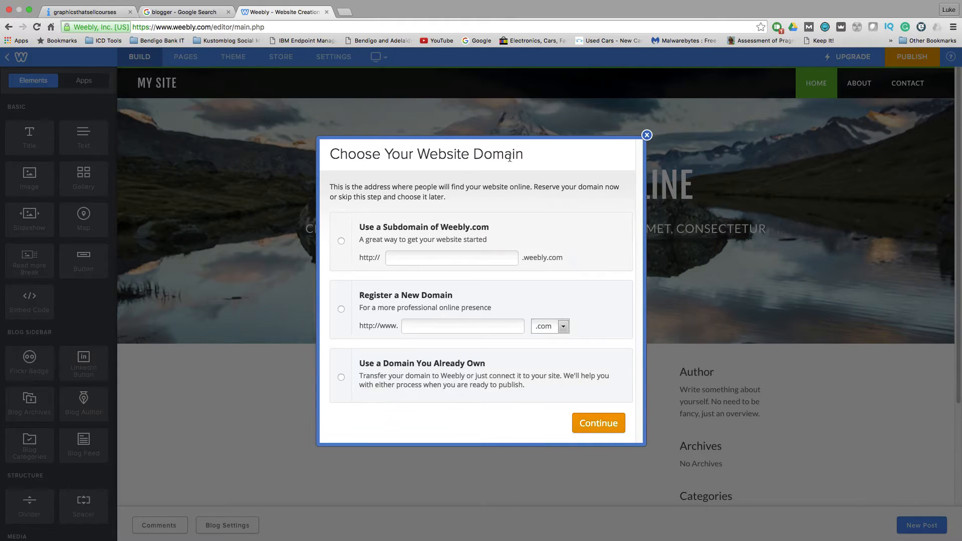
# Try graphicsthatsellcourses as a new .com domain to register for the website.
pyautogui.moveTo(345, 155); pyautogui.dragTo(524, 161)
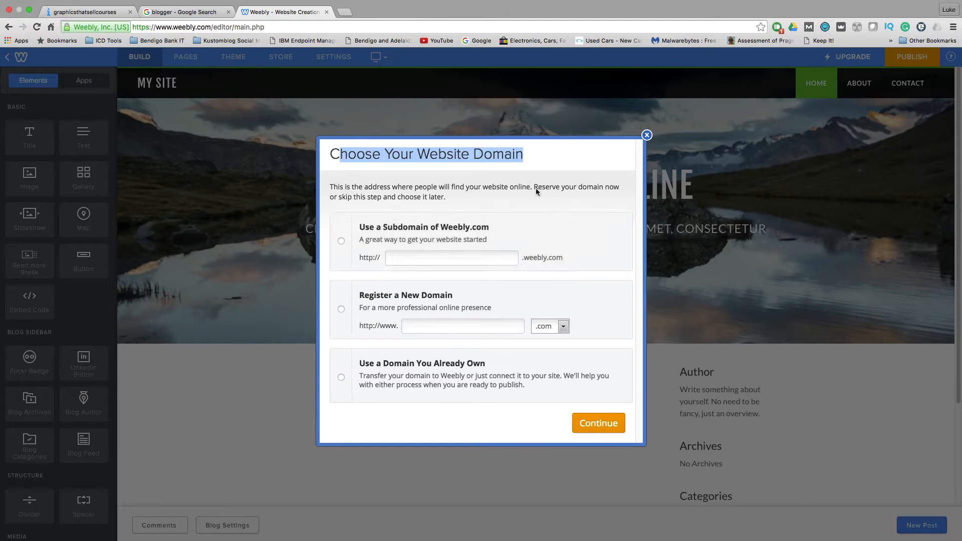
pyautogui.click(512, 183)
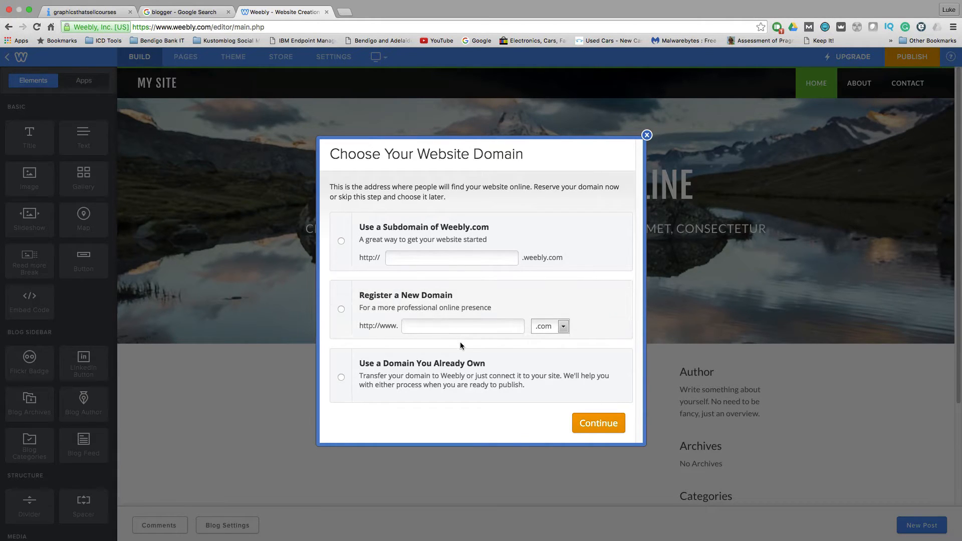
pyautogui.click(434, 326)
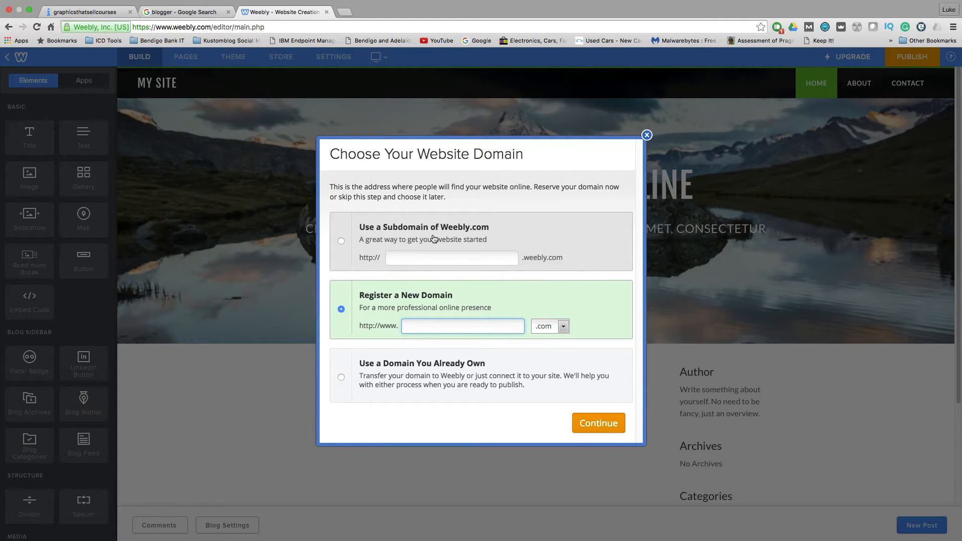
pyautogui.write('graphic')
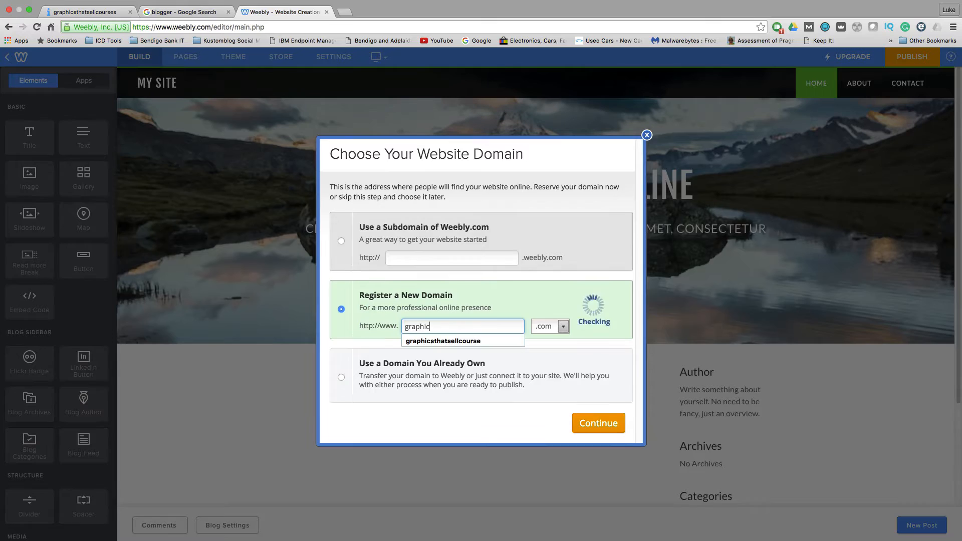
pyautogui.press('Down')
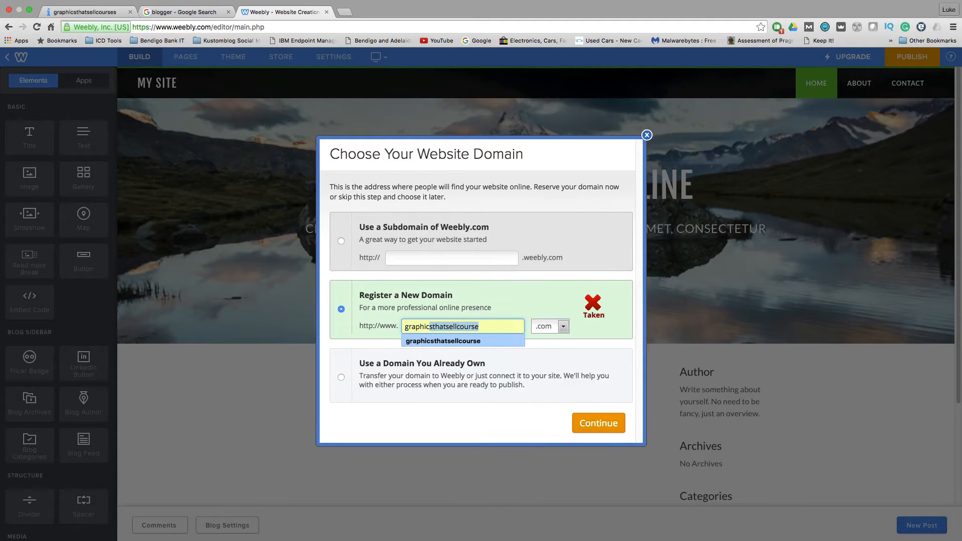
pyautogui.press('Return')
pyautogui.write('sthatsellcourses')
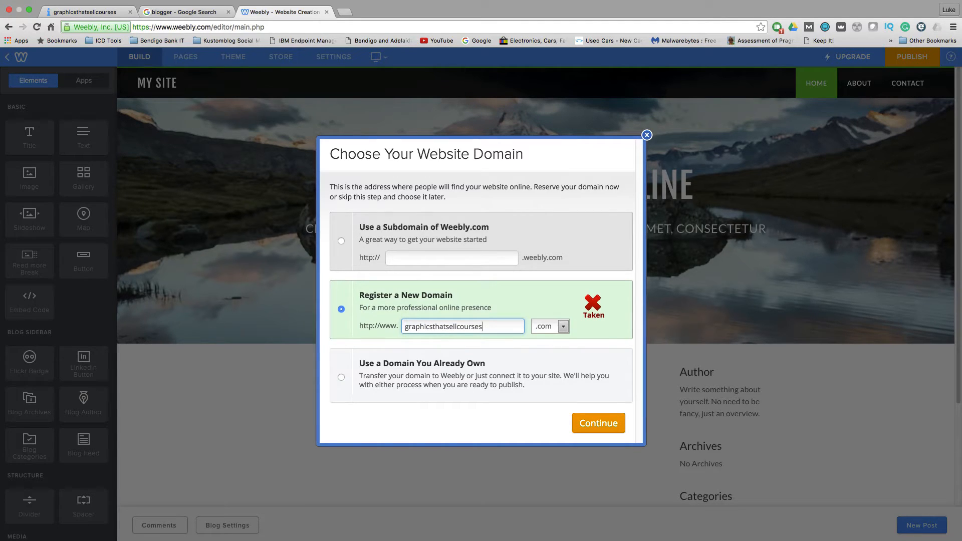
# Replace the new domain name with createawesomegraphics, keeping the .com ending.
pyautogui.press('BackSpace')
pyautogui.press('BackSpace')
pyautogui.press('BackSpace')
pyautogui.press('BackSpace')
pyautogui.press('BackSpace')
pyautogui.press('BackSpace')
pyautogui.press('BackSpace')
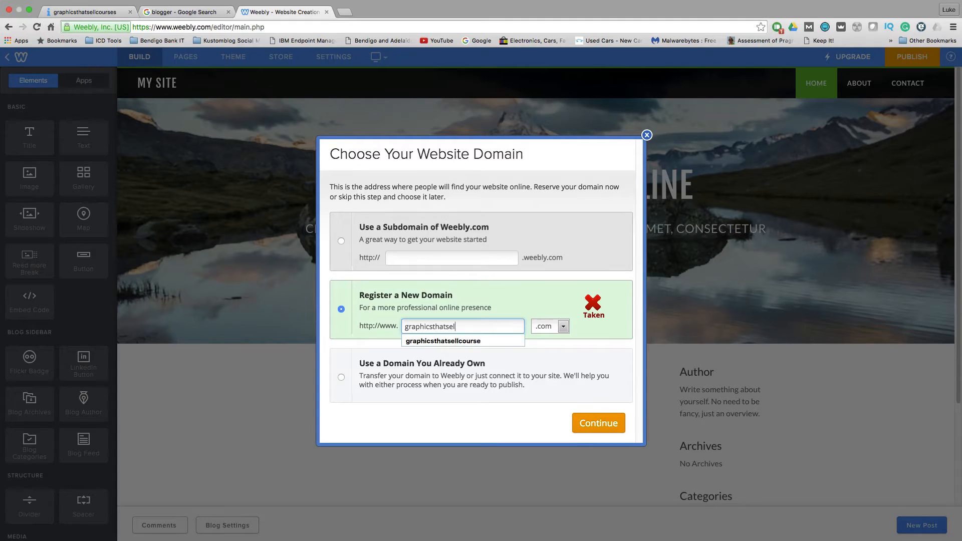
pyautogui.press('BackSpace')
pyautogui.press('BackSpace')
pyautogui.press('BackSpace')
pyautogui.press('BackSpace')
pyautogui.press('BackSpace')
pyautogui.press('BackSpace')
pyautogui.press('BackSpace')
pyautogui.press('BackSpace')
pyautogui.press('BackSpace')
pyautogui.press('BackSpace')
pyautogui.press('BackSpace')
pyautogui.press('BackSpace')
pyautogui.press('BackSpace')
pyautogui.press('BackSpace')
pyautogui.press('BackSpace')
pyautogui.write('cre')
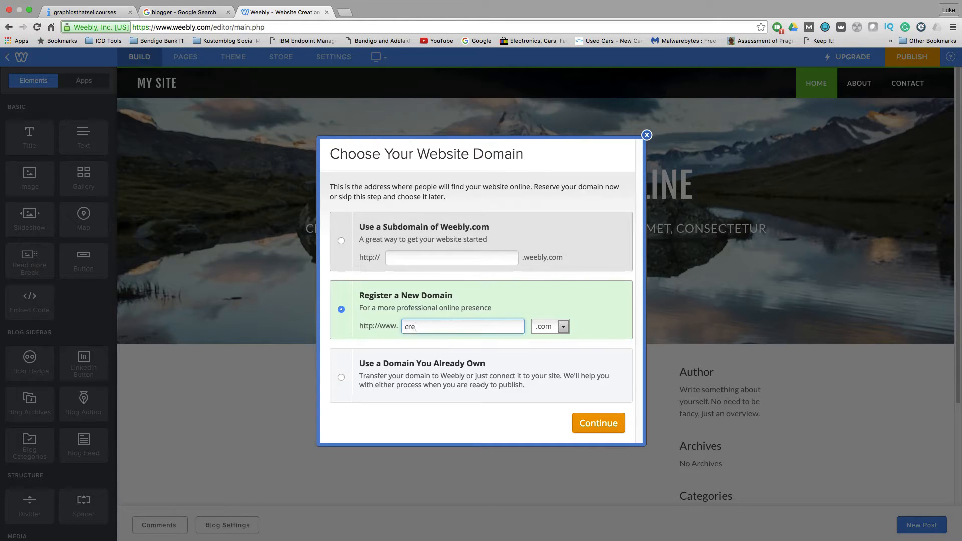
pyautogui.write('ateawesomegraphics')
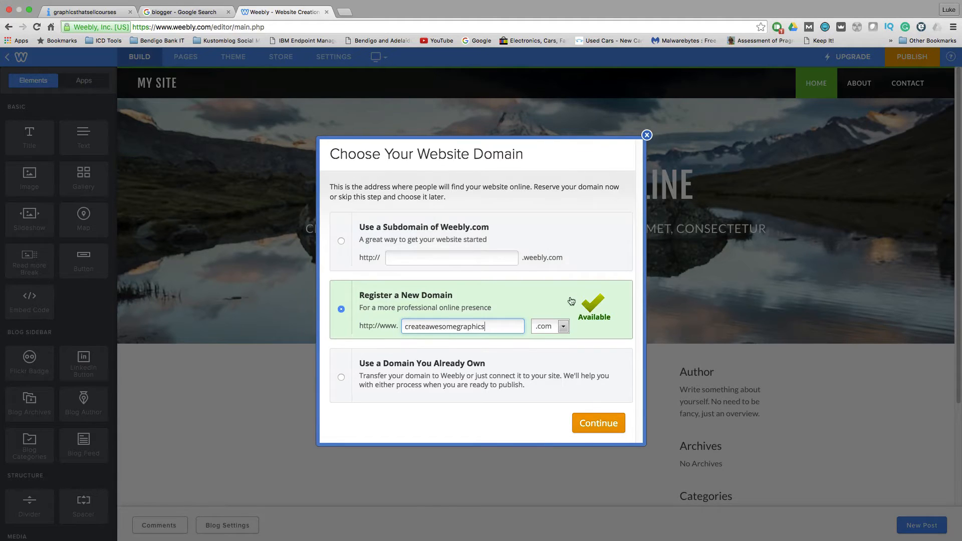
# Continue with the domain registration, examine the Business, Pro and Starter plans, and close the plan page.
pyautogui.click(602, 425)
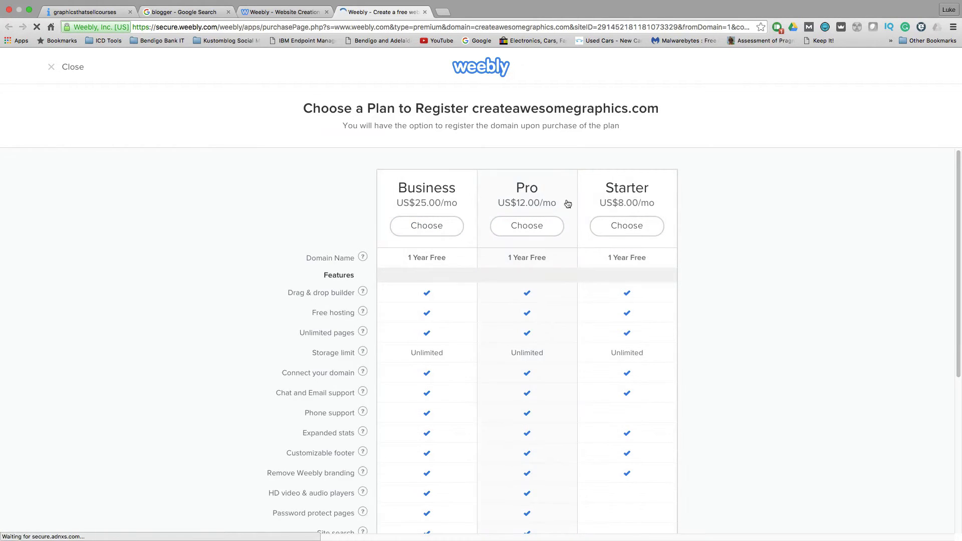
pyautogui.scroll(-1, 651, 255)
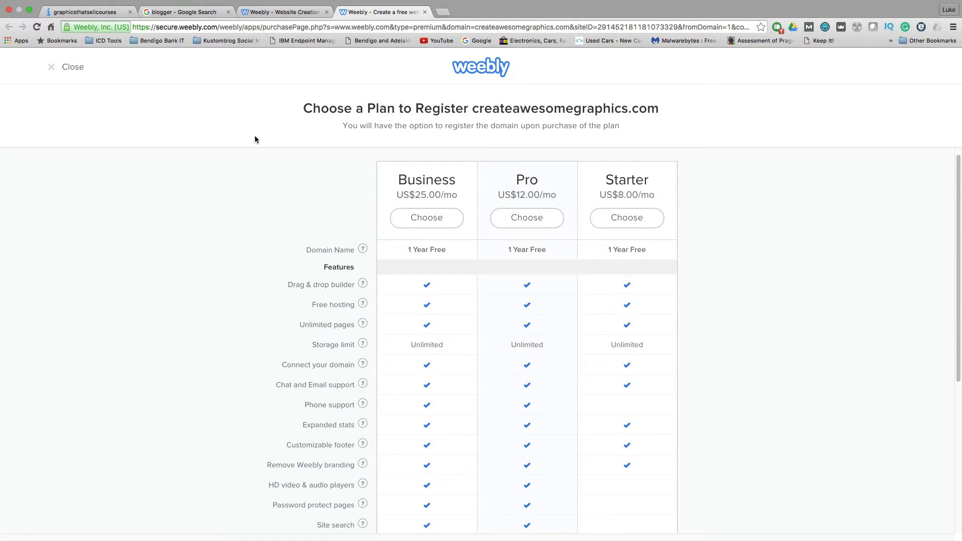
pyautogui.click(280, 12)
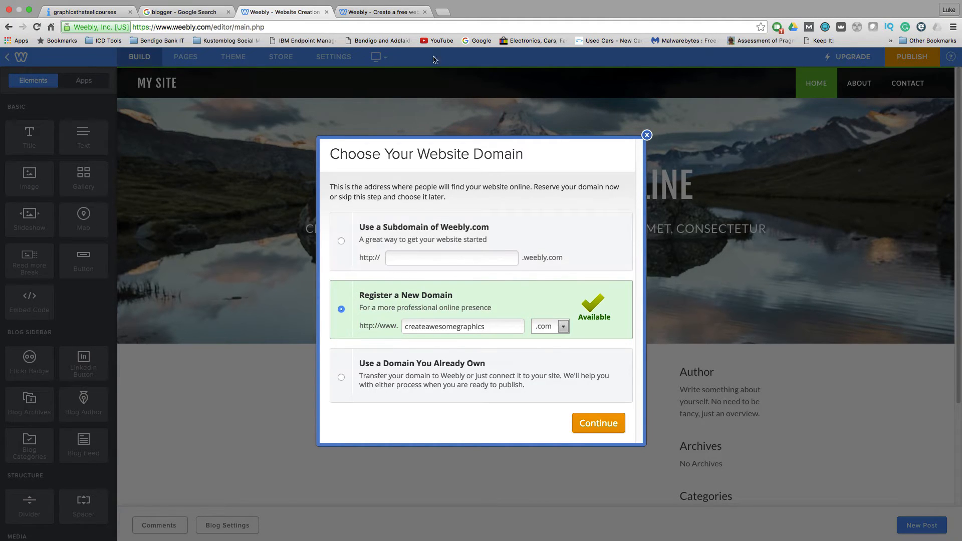
pyautogui.click(425, 12)
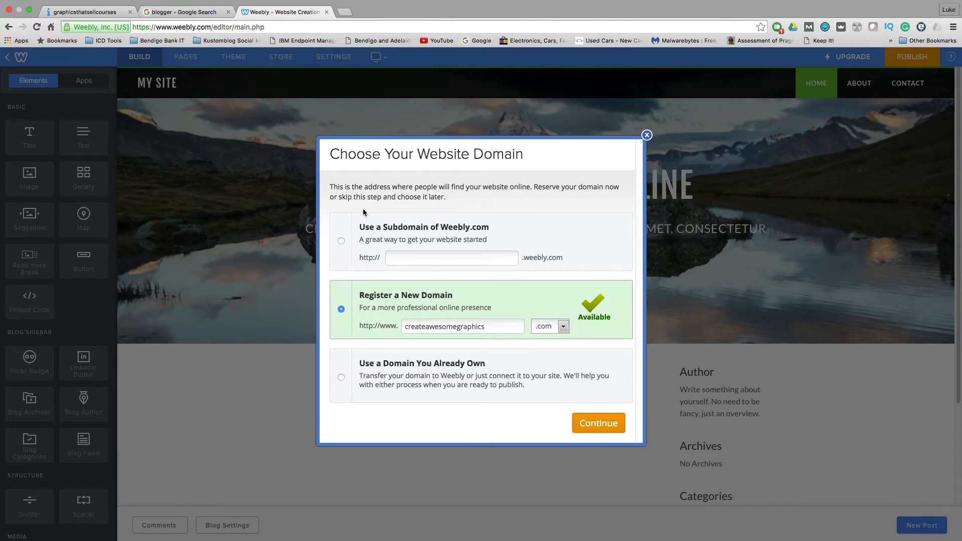
# Set the website address to the Weebly subdomain graphicsthatsellcourses and continue to the site editor.
pyautogui.click(342, 242)
pyautogui.click(422, 258)
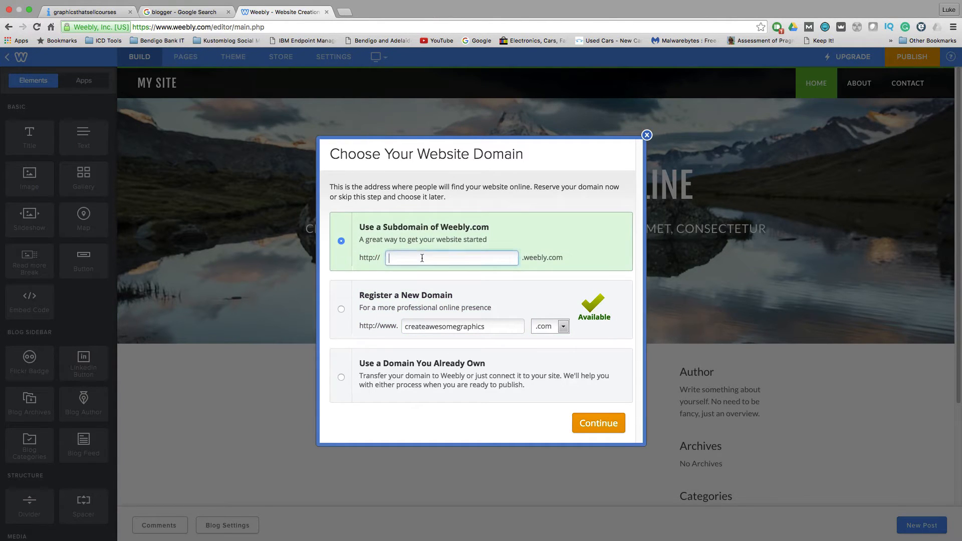
pyautogui.write('graphicsthatsellcourses')
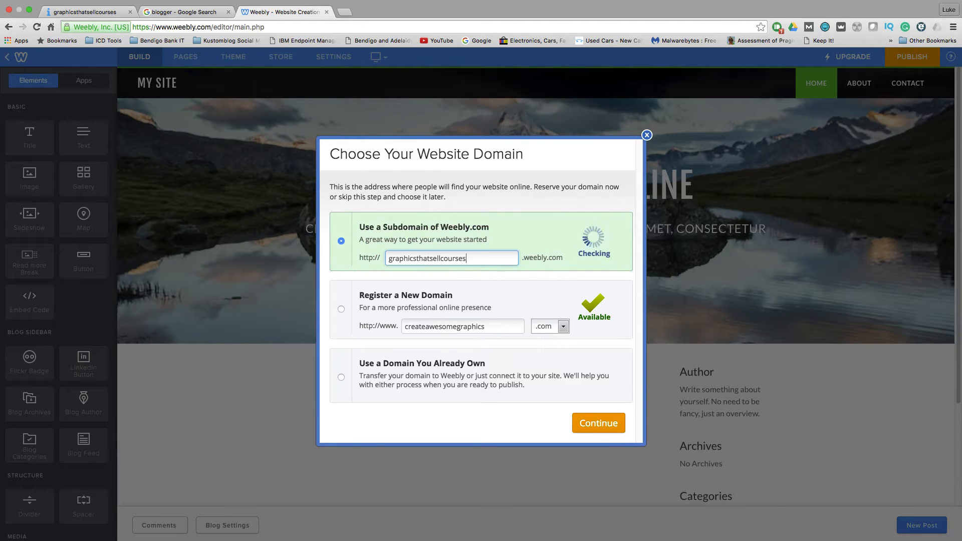
pyautogui.click(605, 430)
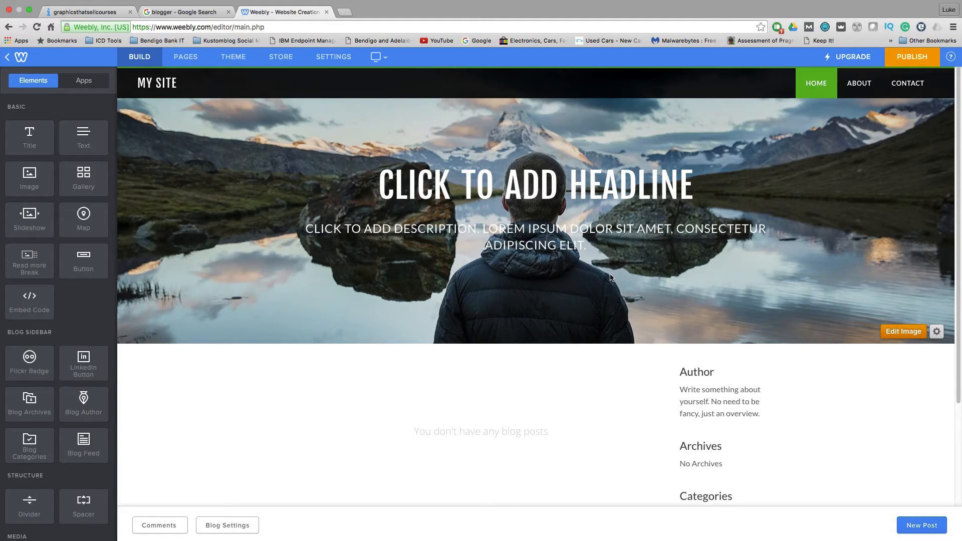
pyautogui.scroll(-3, 610, 277)
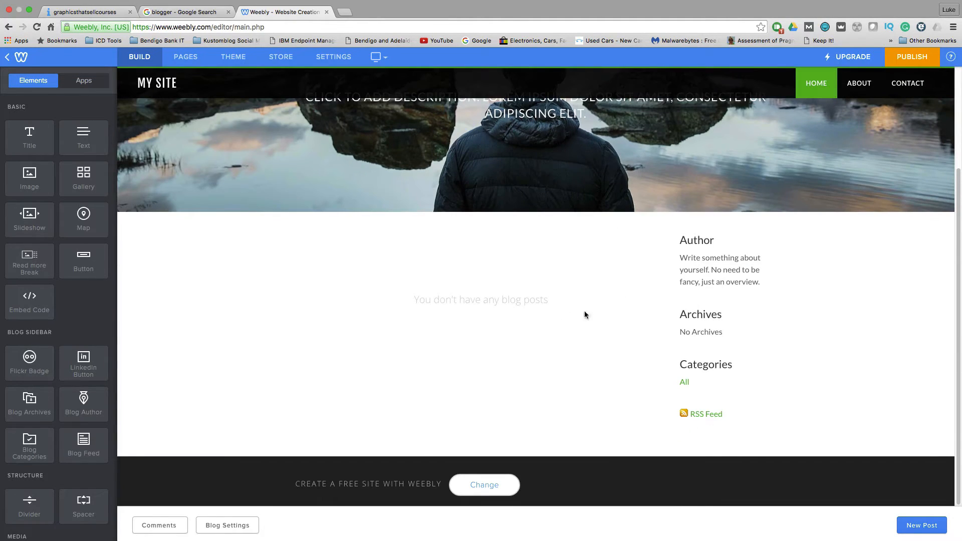
# Look over the blog home page layout and examine the page elements available for building it.
pyautogui.scroll(3, 564, 295)
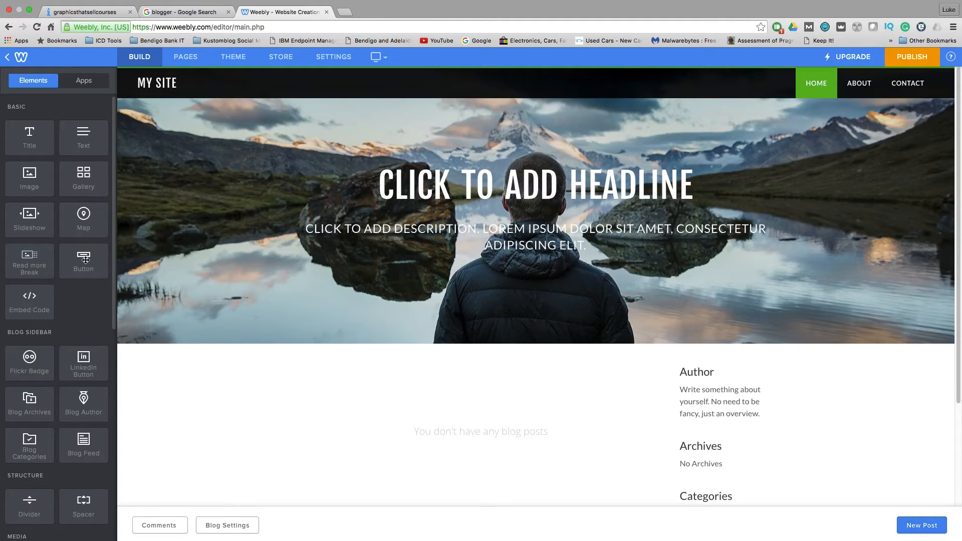
pyautogui.scroll(-3, 74, 314)
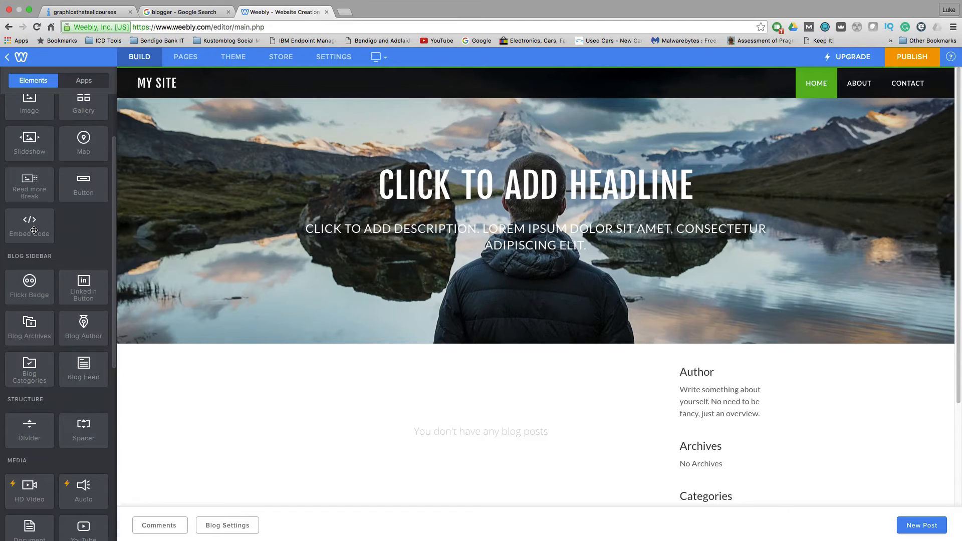
pyautogui.scroll(-4, 67, 289)
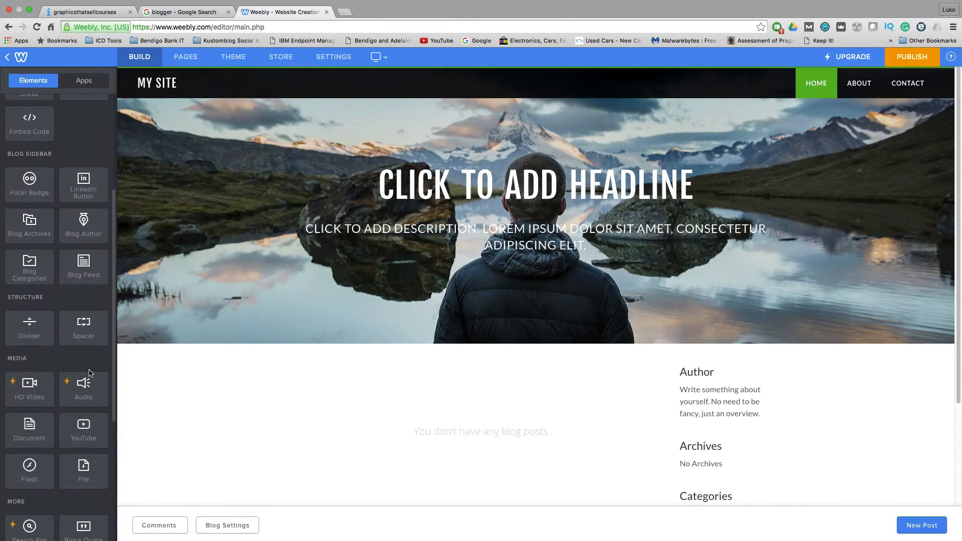
pyautogui.scroll(-3, 74, 374)
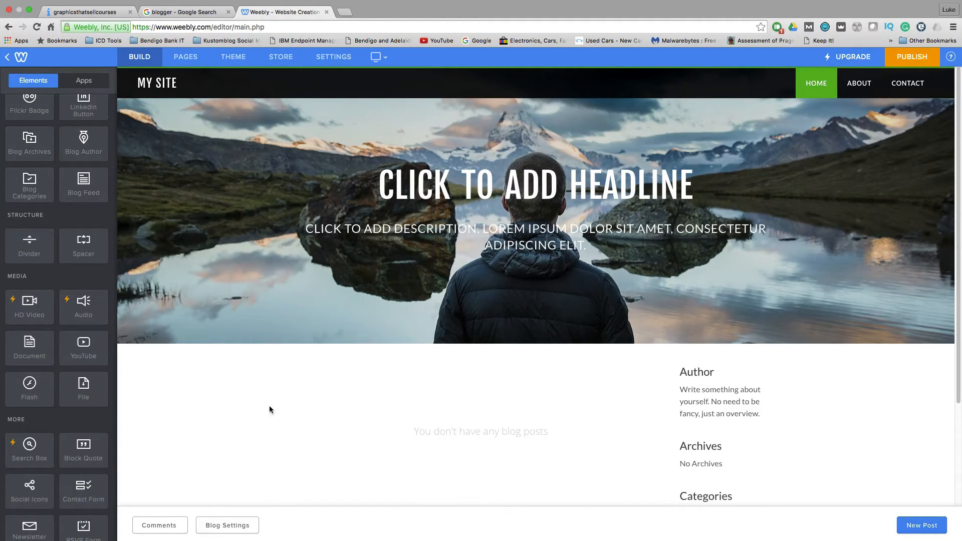
pyautogui.scroll(-2, 85, 376)
pyautogui.scroll(-3, 96, 377)
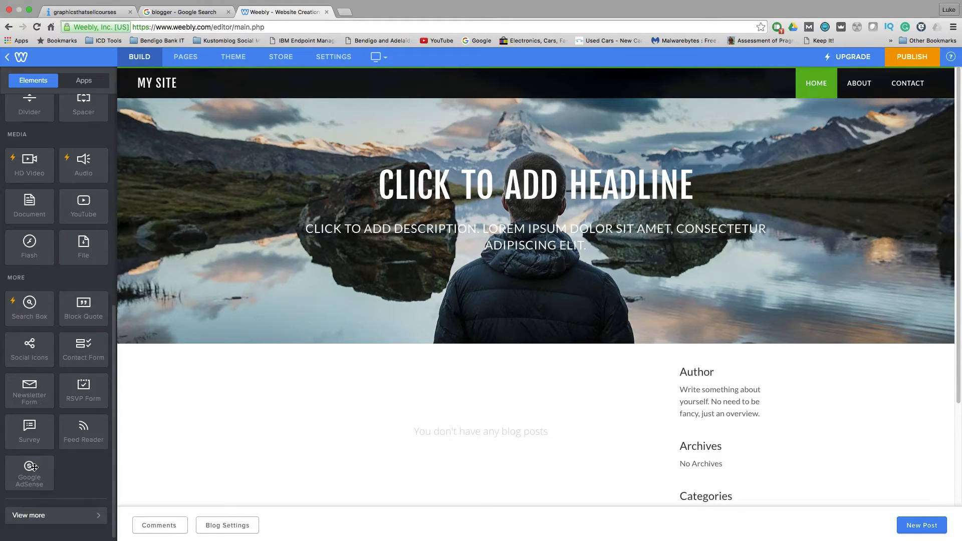
# Try adding a Google AdSense element beside the Author section, cancel its authorization and delete the element.
pyautogui.moveTo(34, 467); pyautogui.dragTo(692, 394)
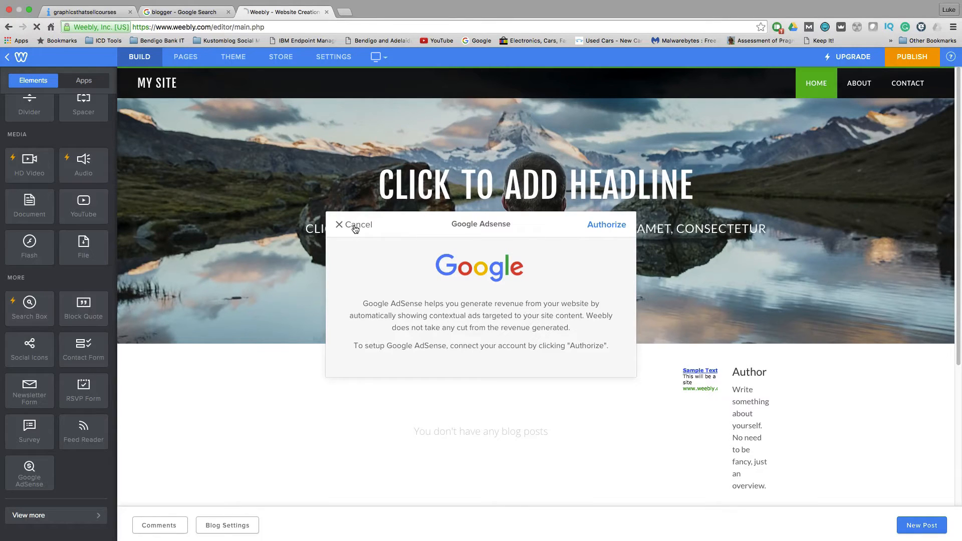
pyautogui.click(355, 229)
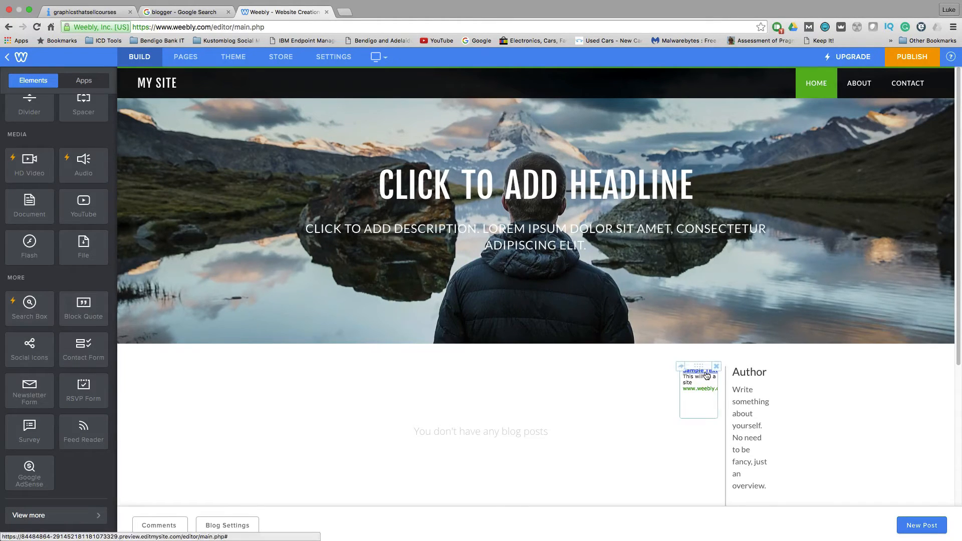
pyautogui.click(717, 366)
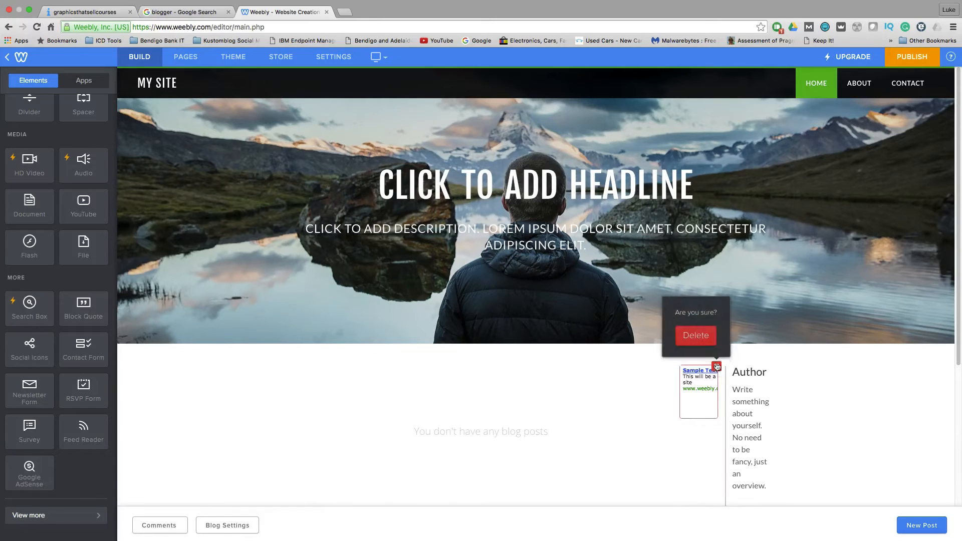
pyautogui.click(699, 339)
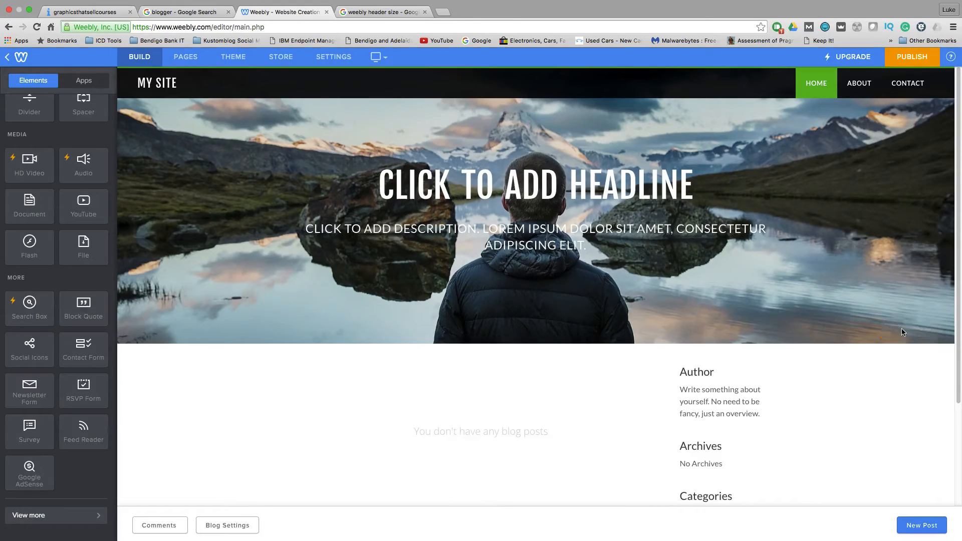
# Open the header image for replacement and look through the stock backgrounds.
pyautogui.click(902, 332)
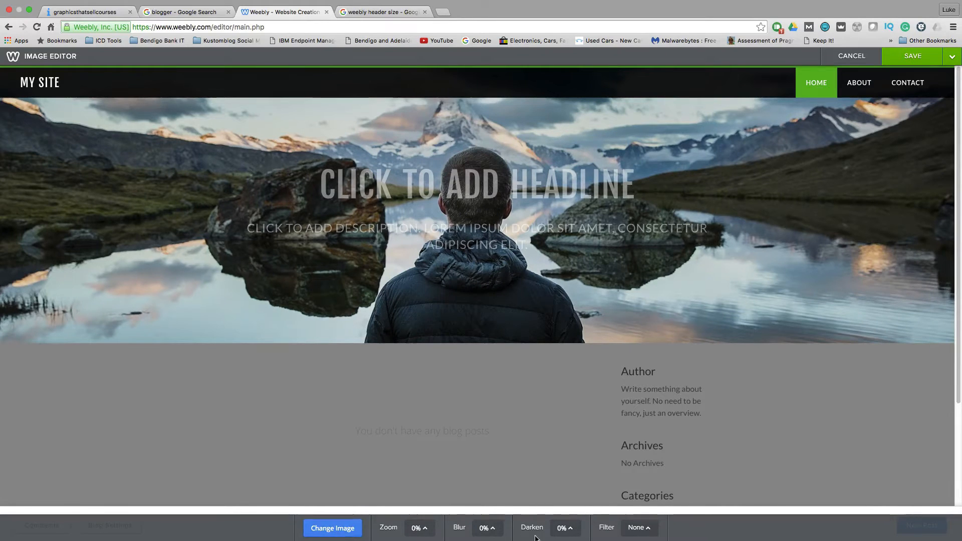
pyautogui.click(336, 528)
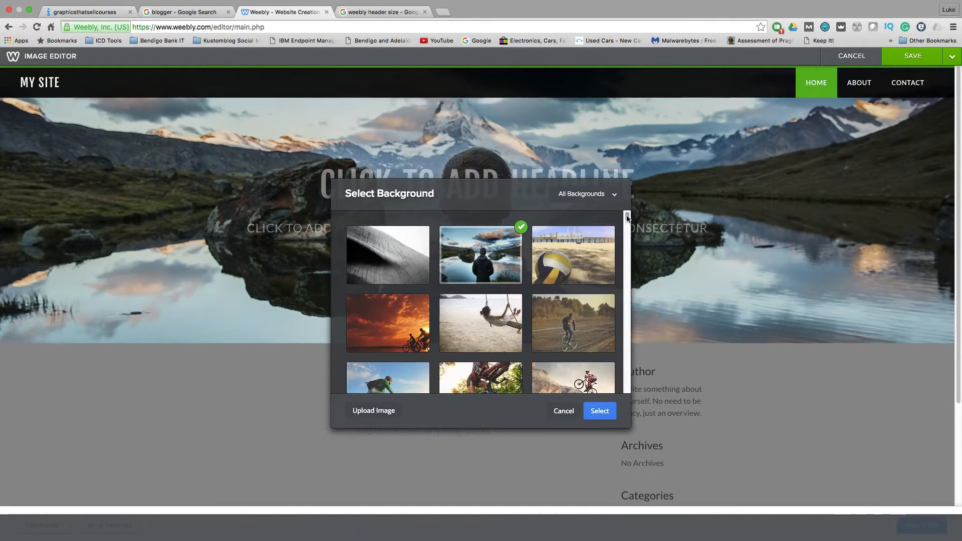
pyautogui.moveTo(627, 220); pyautogui.dragTo(628, 237)
pyautogui.scroll(1, 576, 283)
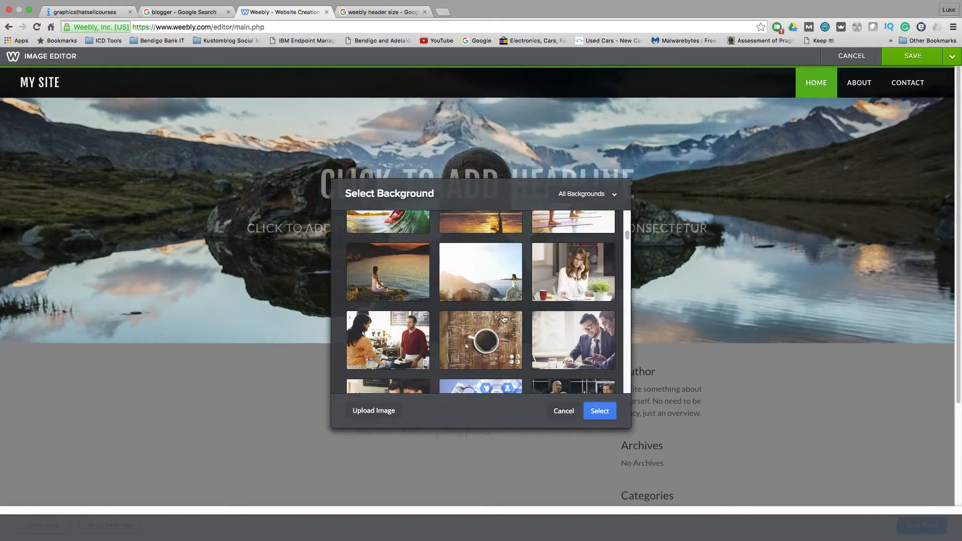
pyautogui.scroll(2, 499, 319)
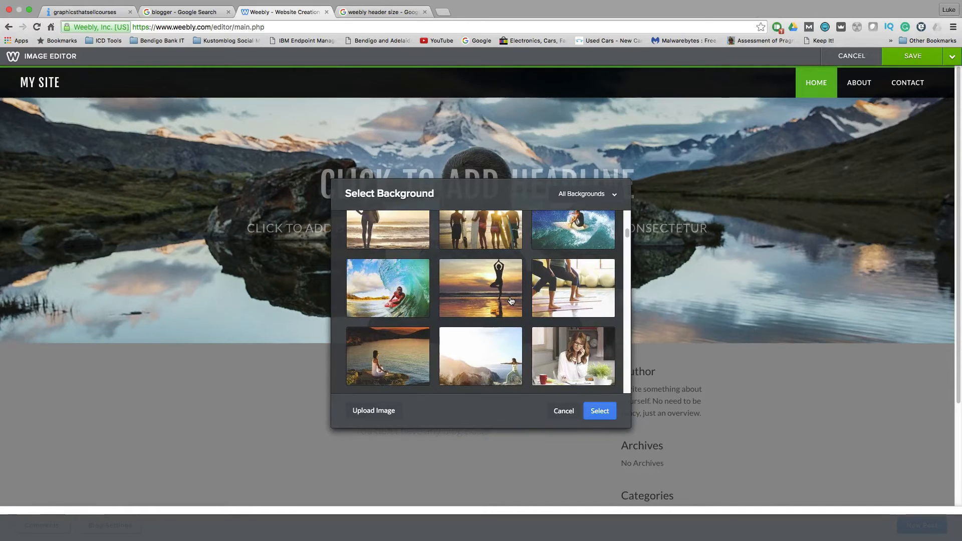
pyautogui.scroll(1, 503, 316)
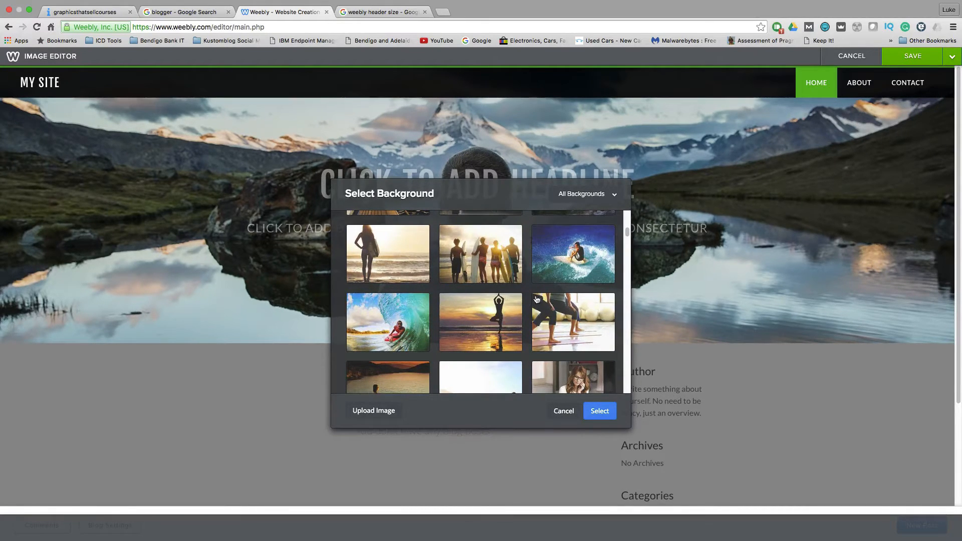
pyautogui.scroll(-5, 426, 307)
pyautogui.scroll(-2, 401, 315)
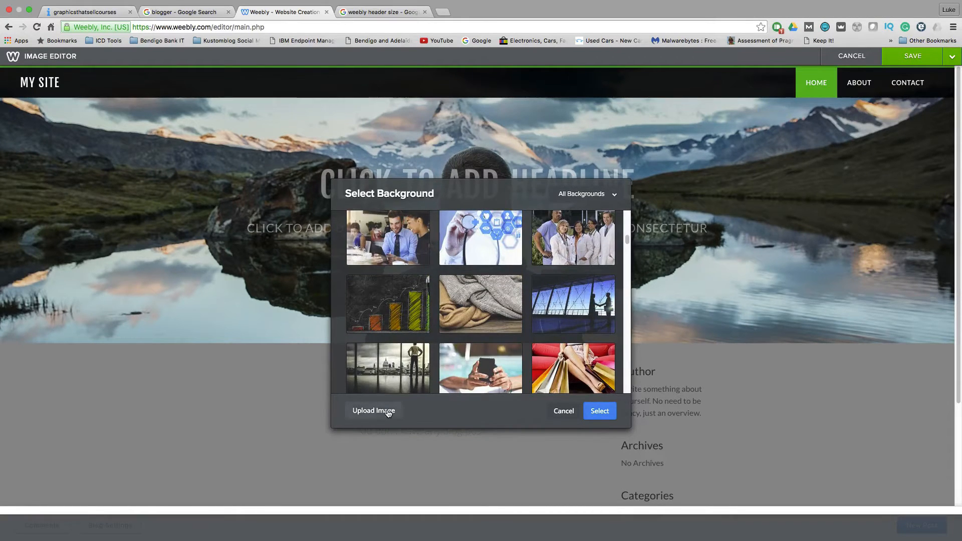
# Upload the pale course-platform logo banner, a FREE Thinkific Course file ending in "px (1).png", from Downloads as the header image.
pyautogui.click(357, 413)
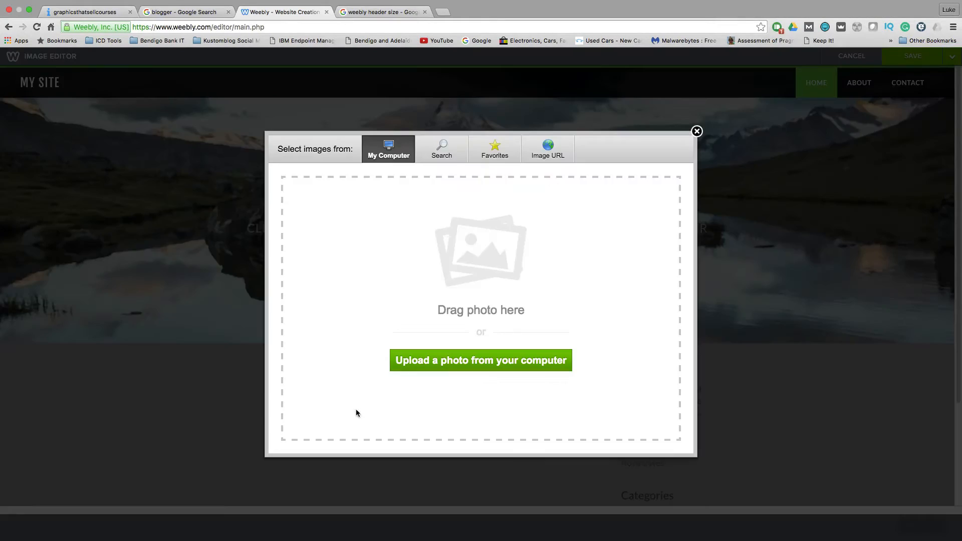
pyautogui.click(473, 369)
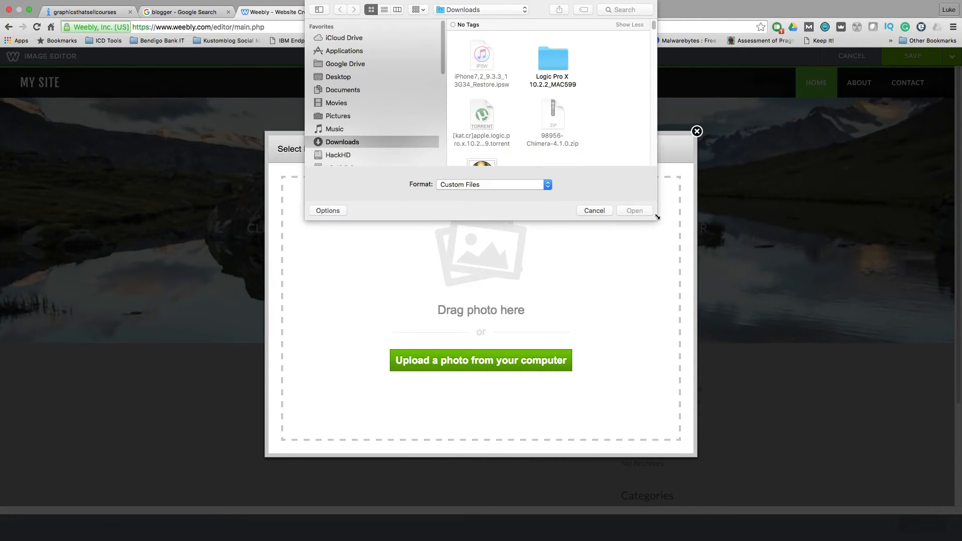
pyautogui.moveTo(657, 223); pyautogui.dragTo(924, 412)
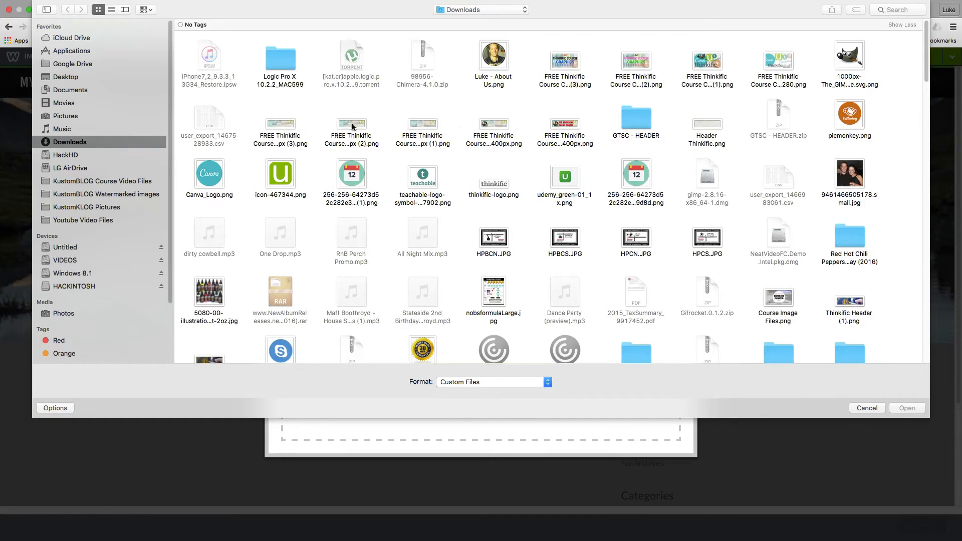
pyautogui.click(420, 129)
pyautogui.press('space')
pyautogui.press('space')
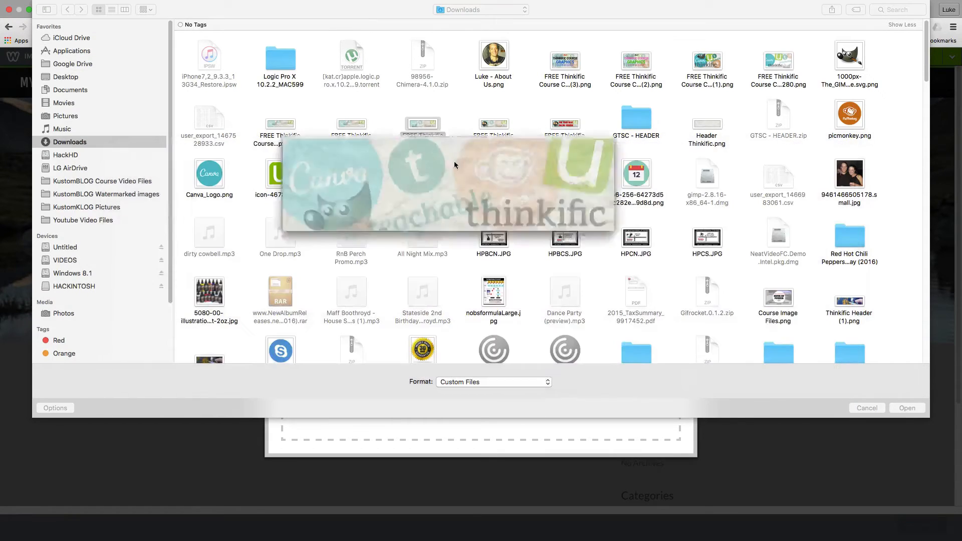
pyautogui.click(906, 409)
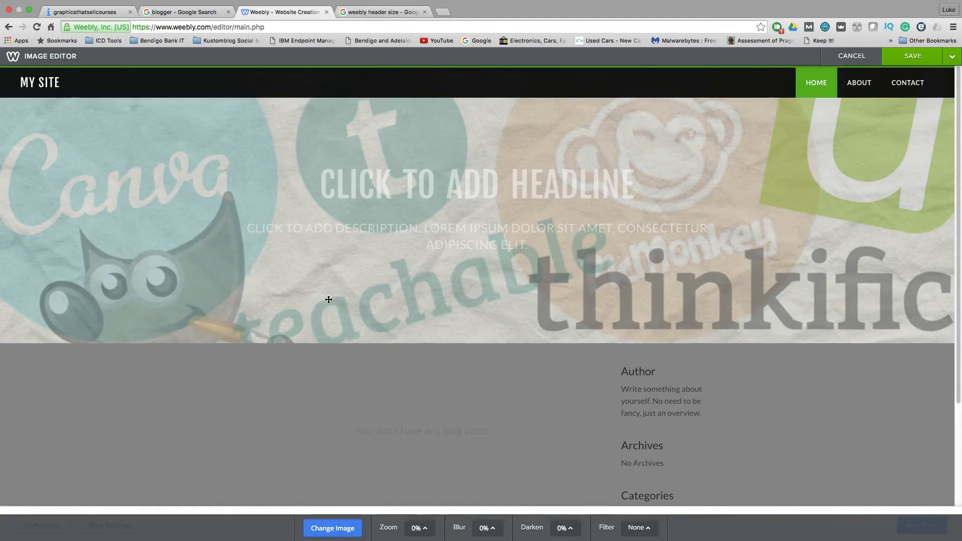
# Try a 10% blur and a 10% darkening on the header image, returning both to 0%.
pyautogui.click(491, 533)
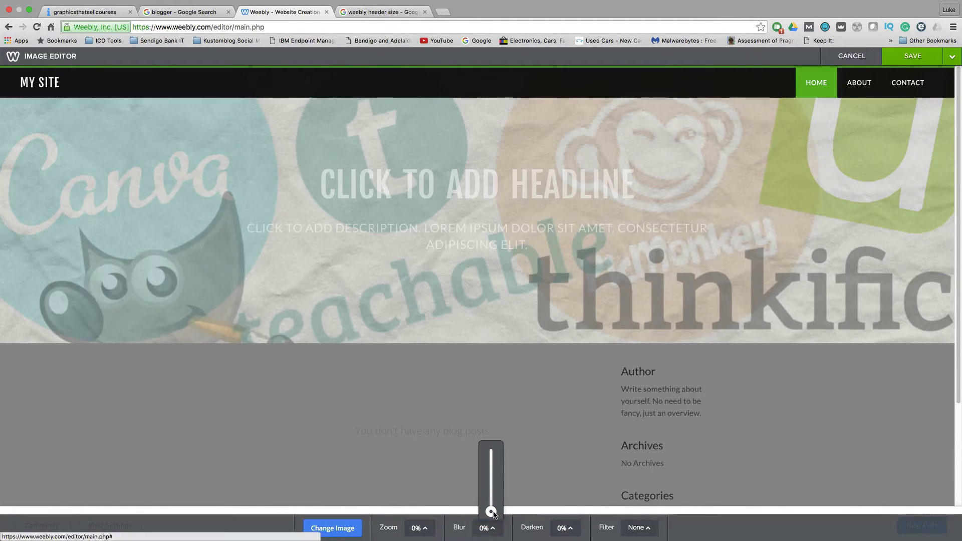
pyautogui.click(493, 508)
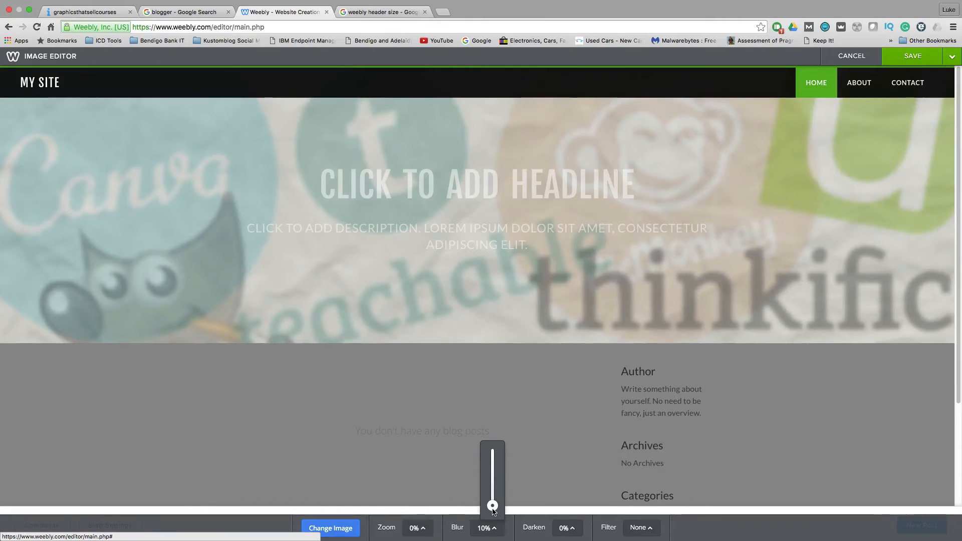
pyautogui.click(493, 511)
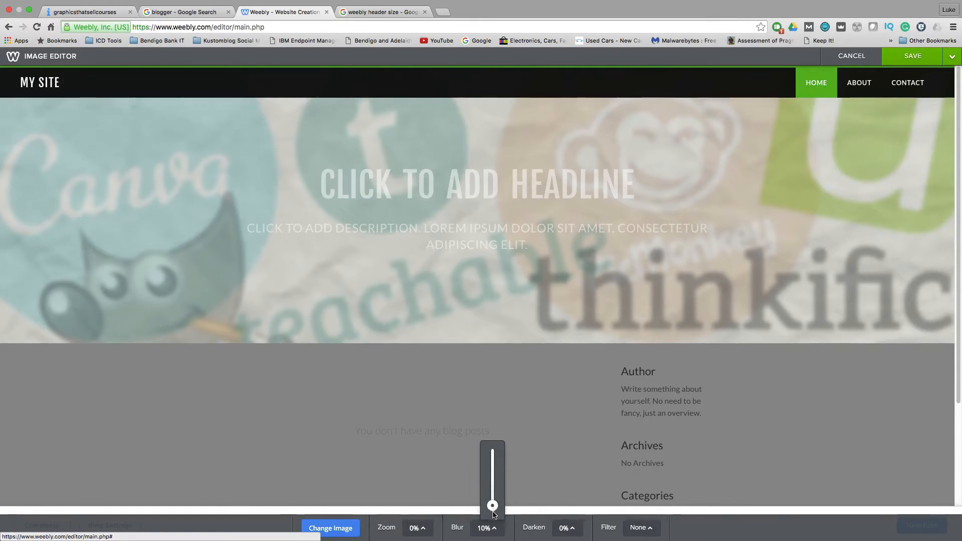
pyautogui.click(569, 530)
pyautogui.click(570, 510)
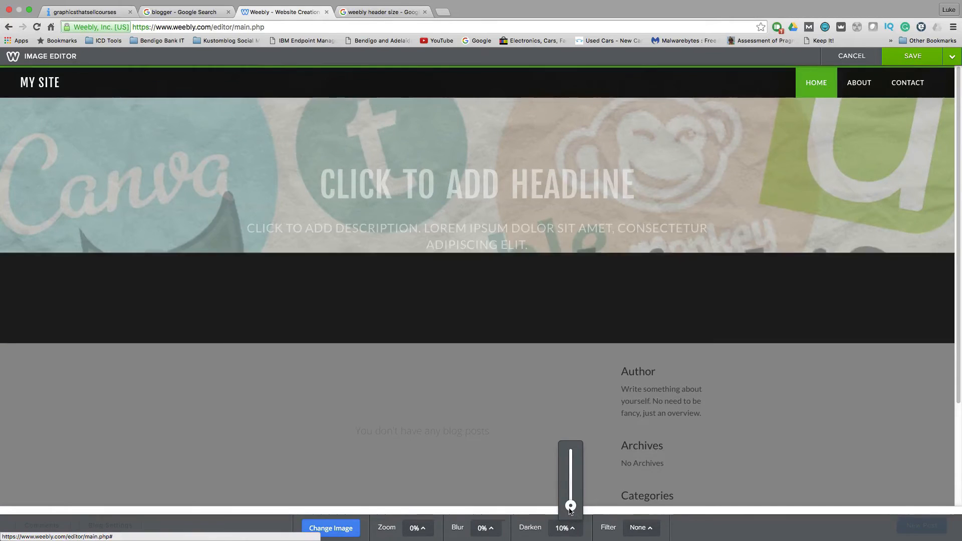
pyautogui.moveTo(570, 510); pyautogui.dragTo(572, 518)
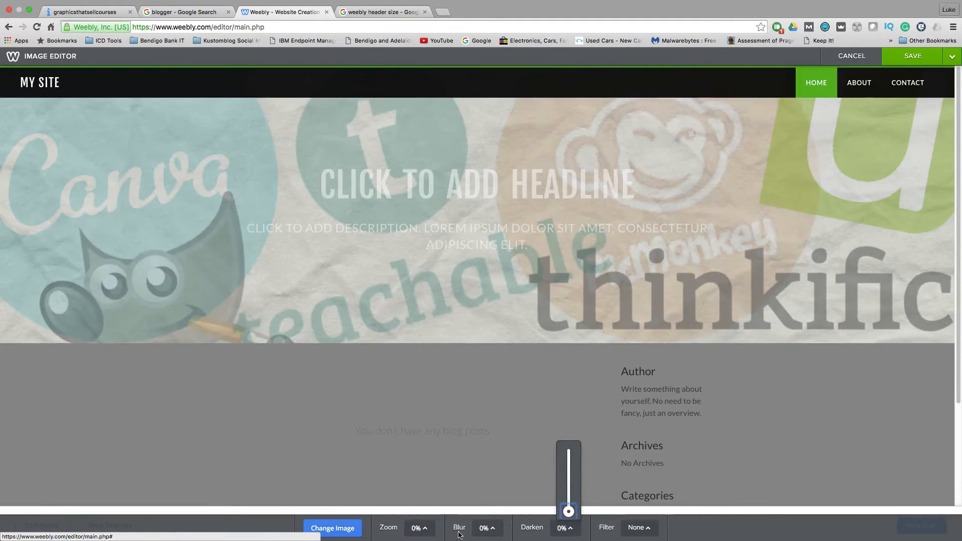
# Try the Lighten, Vignette and Gotham filters on the header image.
pyautogui.click(643, 534)
pyautogui.click(632, 454)
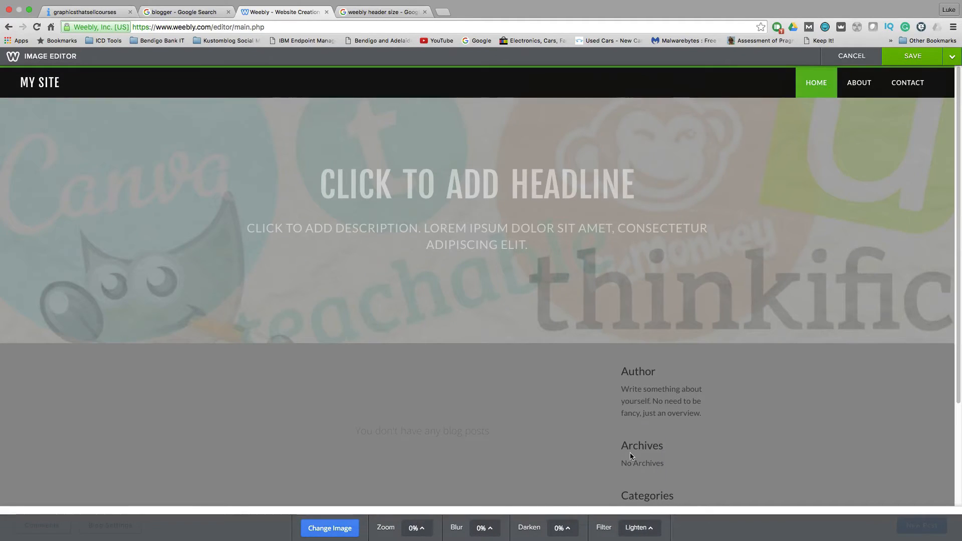
pyautogui.click(645, 531)
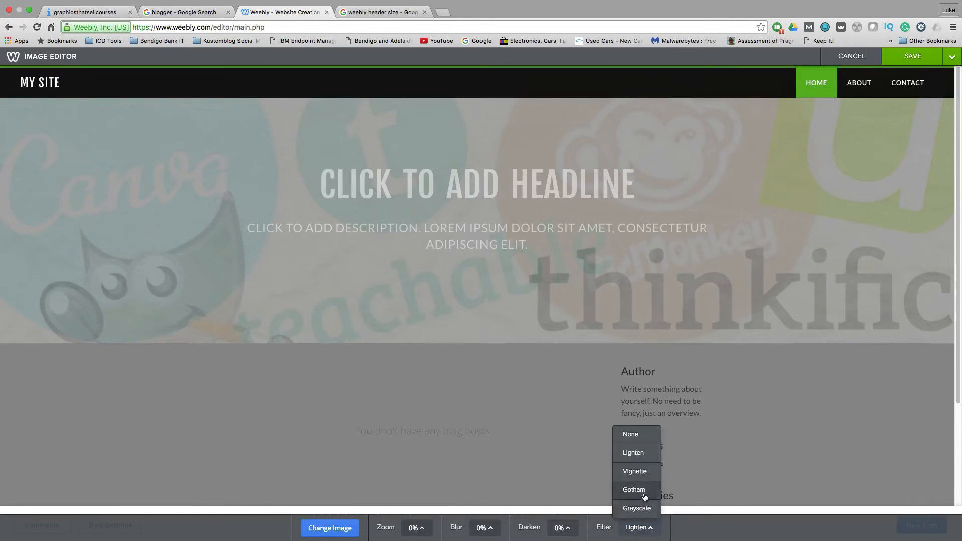
pyautogui.click(635, 473)
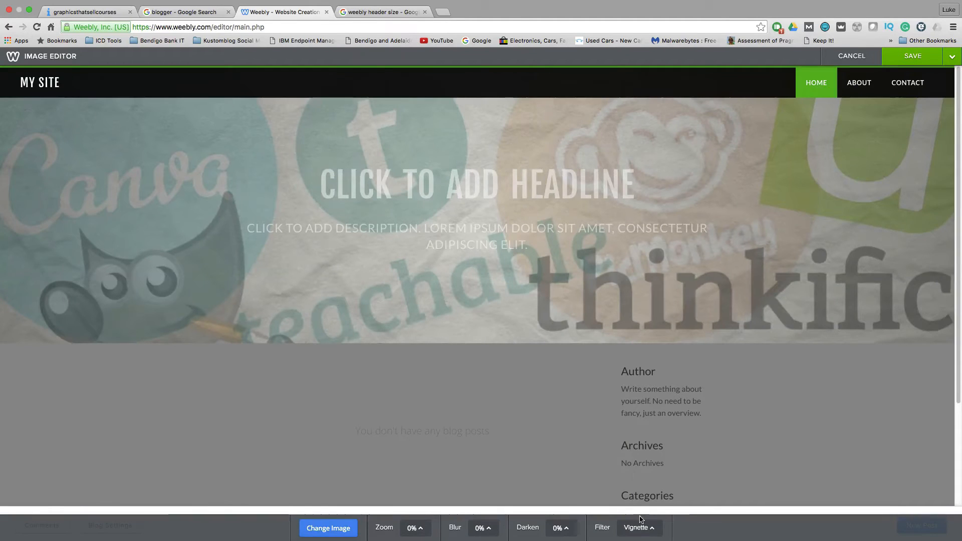
pyautogui.click(639, 528)
pyautogui.click(639, 492)
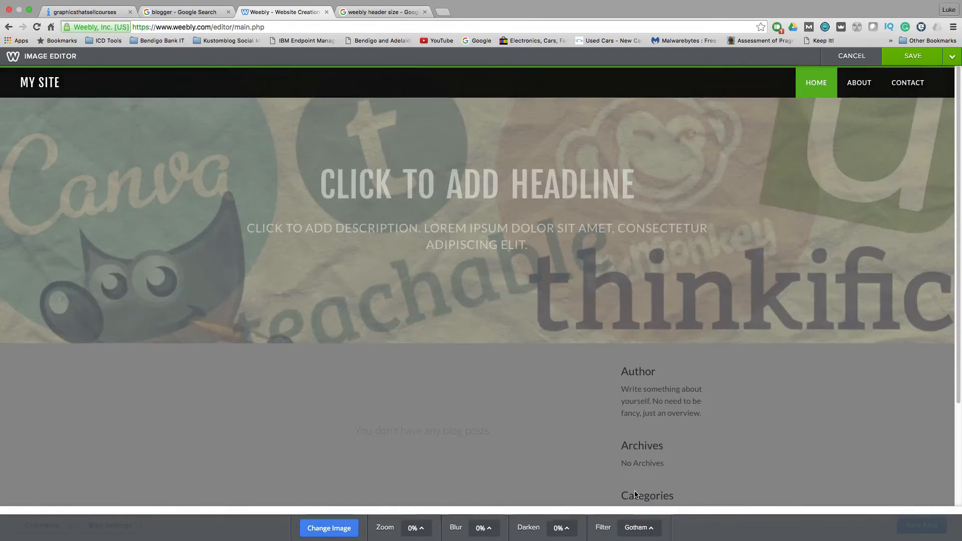
# Set the header image's filter to None and save the image to all pages.
pyautogui.click(641, 528)
pyautogui.click(631, 434)
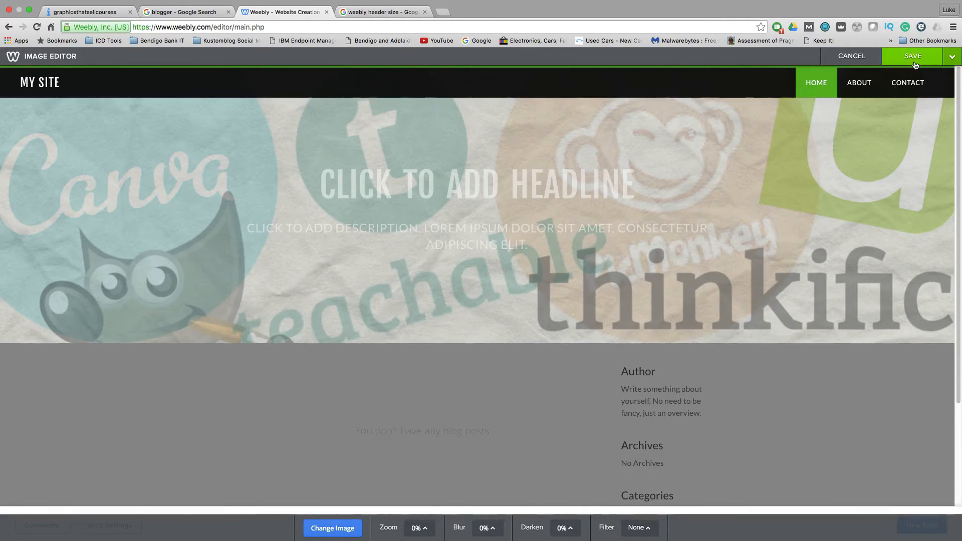
pyautogui.moveTo(915, 64)
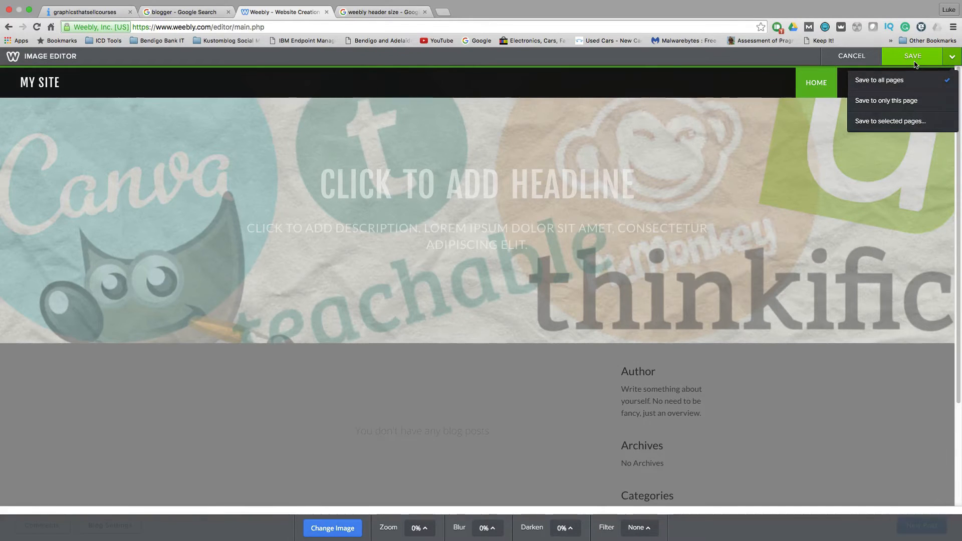
pyautogui.click(892, 80)
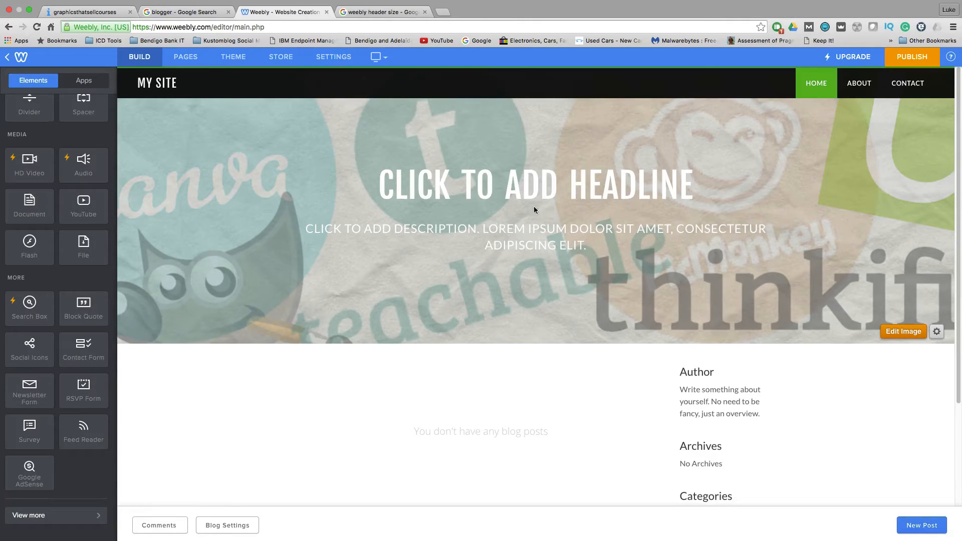
# Replace the header's placeholder headline with "GRAPHICS THAT SELL ONLINE COURSES".
pyautogui.click(557, 175)
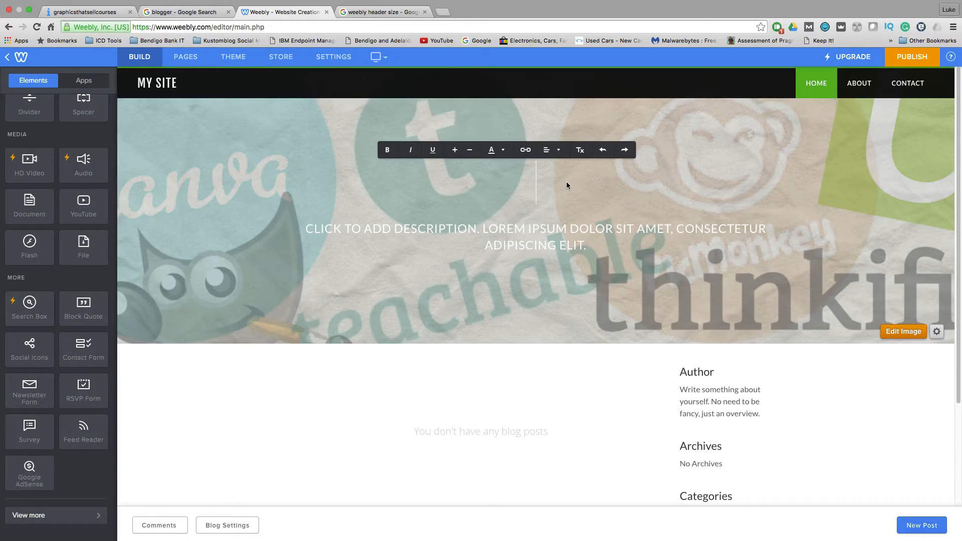
pyautogui.write('G')
pyautogui.write('RAPH')
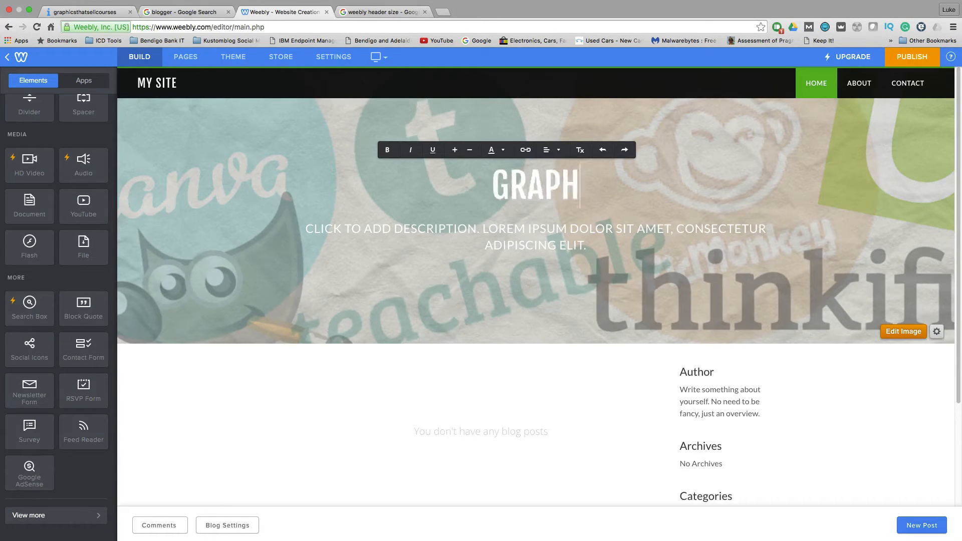
pyautogui.write('ICS THAT SELL ONLINE COURSES')
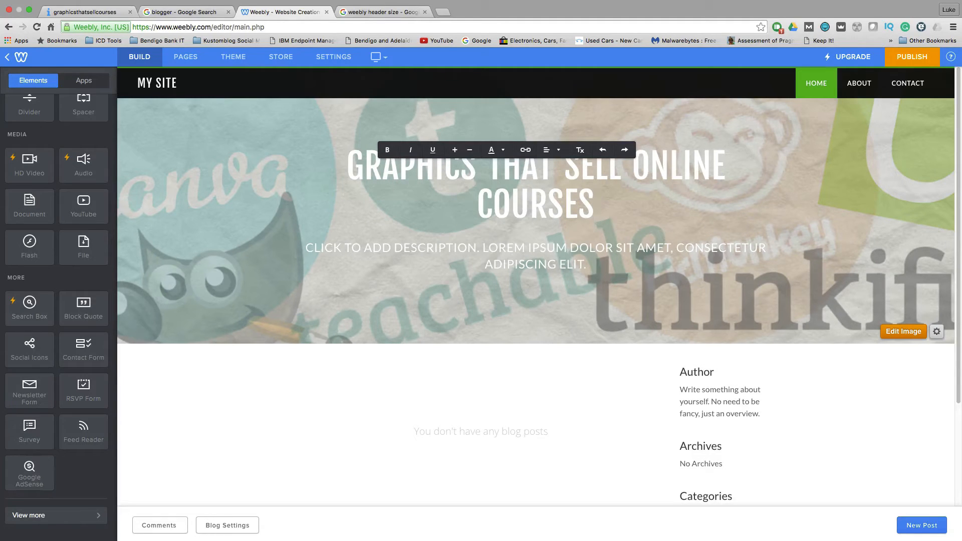
# Replace the header's placeholder description with "WELCOME TO OUR FREE BLOG.".
pyautogui.click(575, 270)
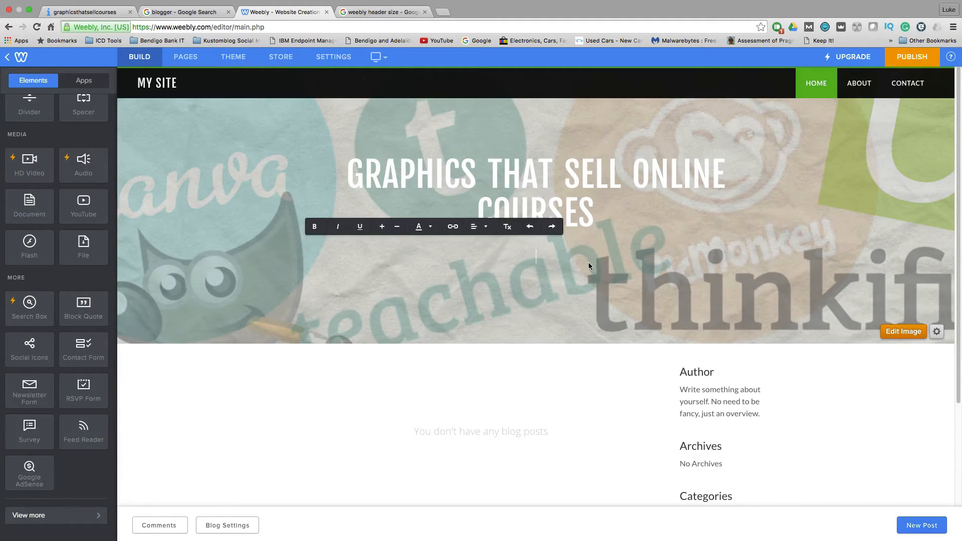
pyautogui.write('WELCOME TO OUR F')
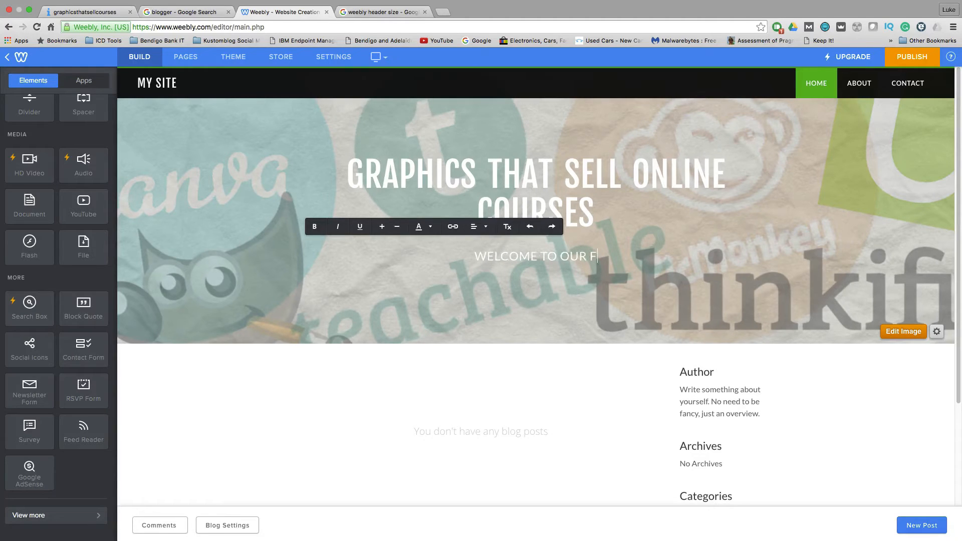
pyautogui.write('REE BLOG')
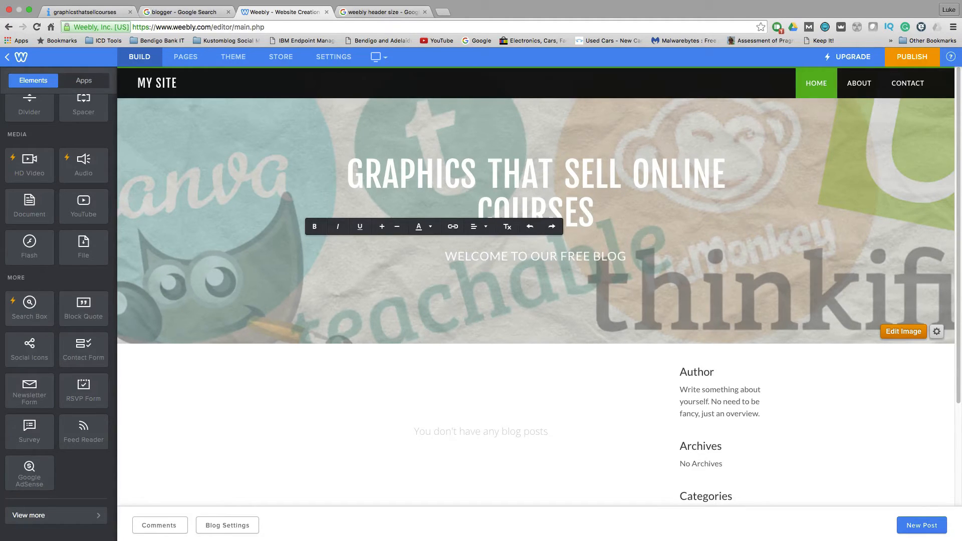
pyautogui.write('.')
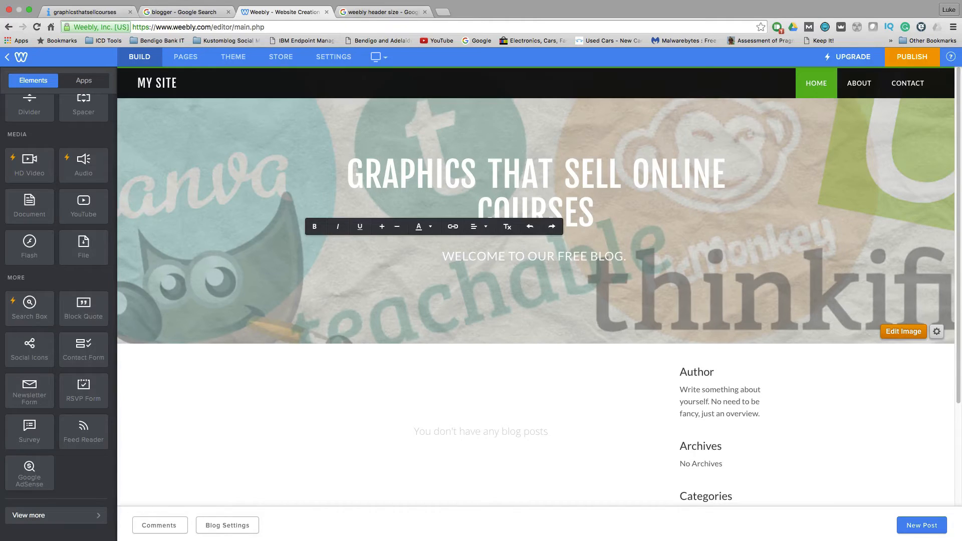
# Change the text colour of the header description "WELCOME TO OUR FREE BLOG." to black (#000000).
pyautogui.moveTo(633, 258); pyautogui.dragTo(443, 259)
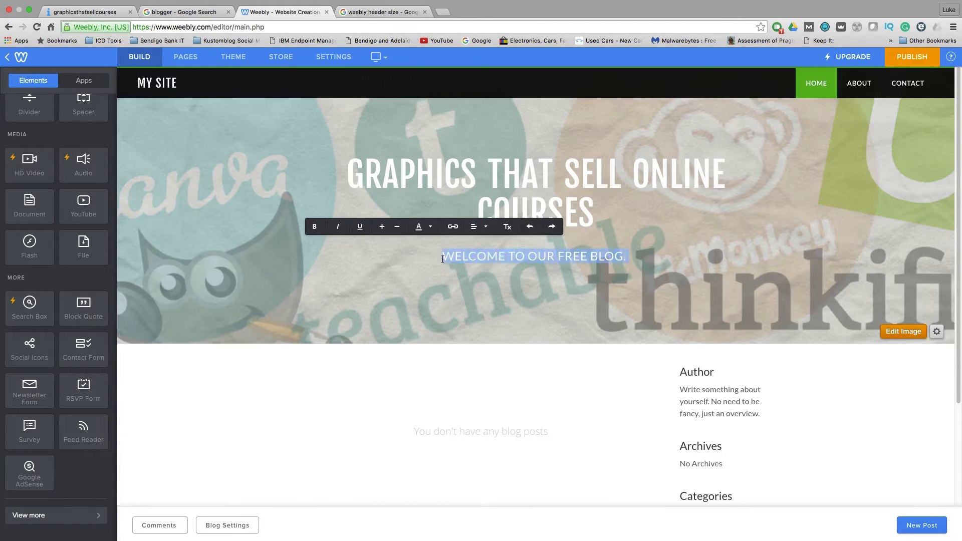
pyautogui.click(428, 228)
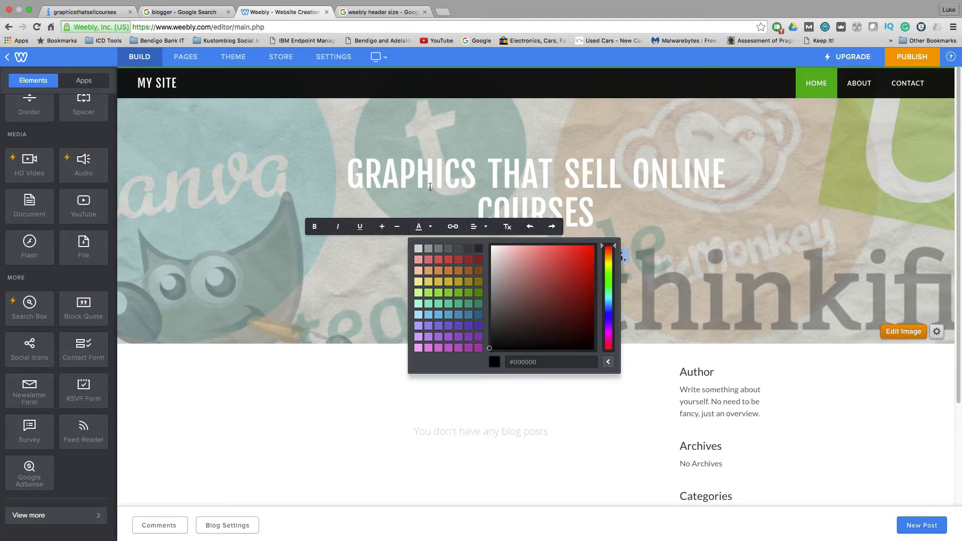
pyautogui.click(677, 270)
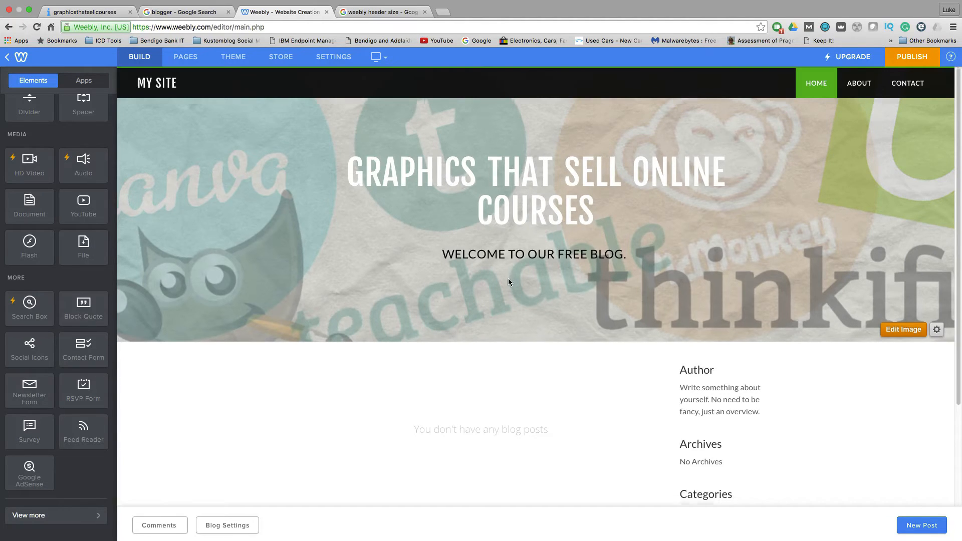
pyautogui.scroll(-3, 509, 281)
pyautogui.scroll(1, 526, 317)
pyautogui.scroll(2, 527, 320)
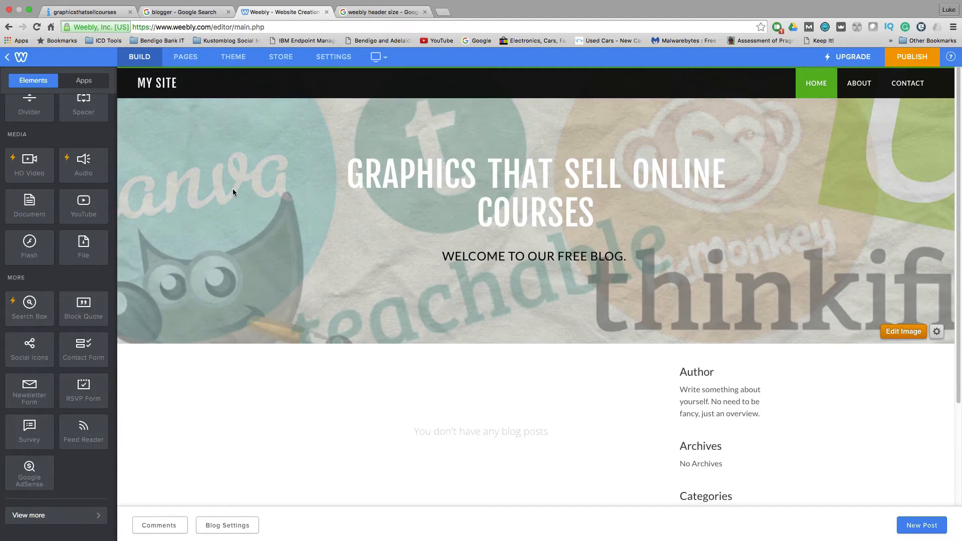
# Start a new blog post and title it "FREE Thinkific Course Card Templates".
pyautogui.scroll(-1, 394, 268)
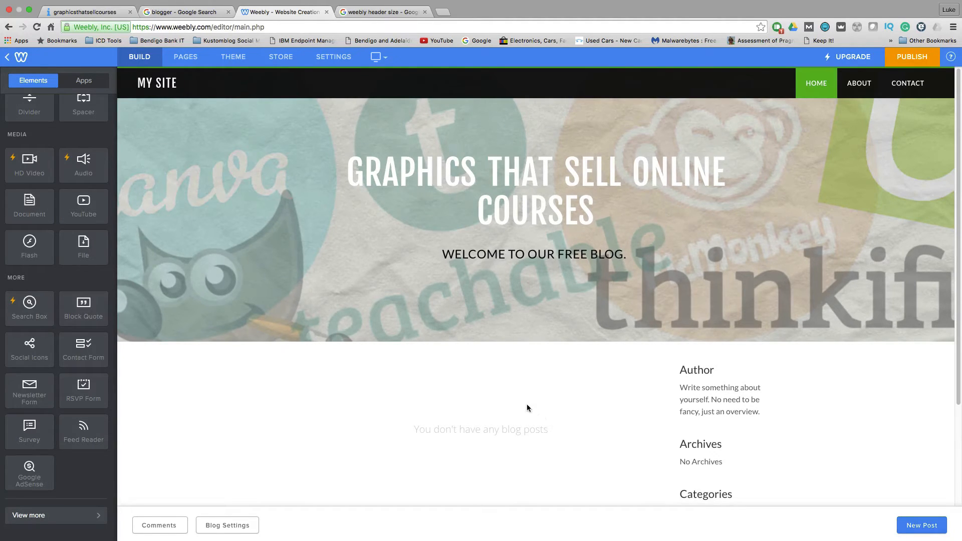
pyautogui.click(931, 524)
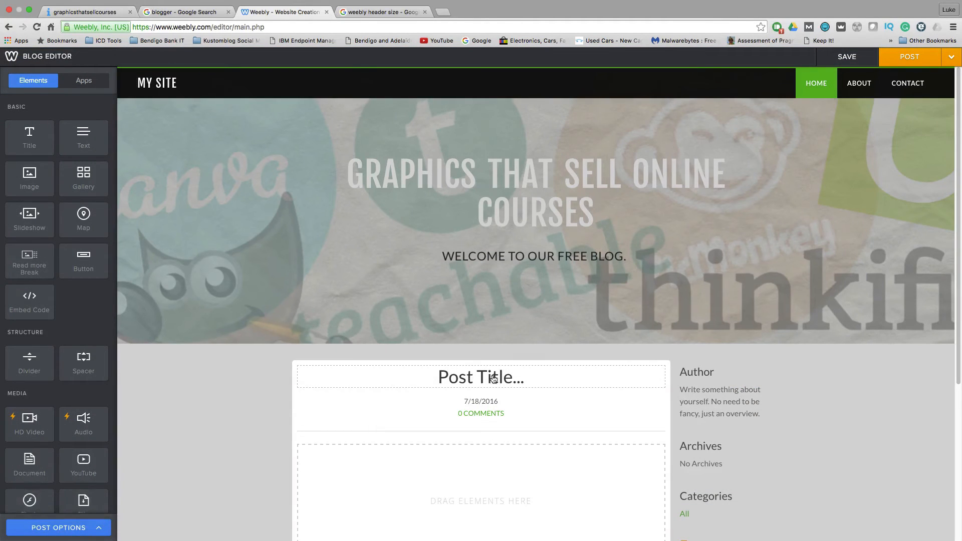
pyautogui.click(494, 378)
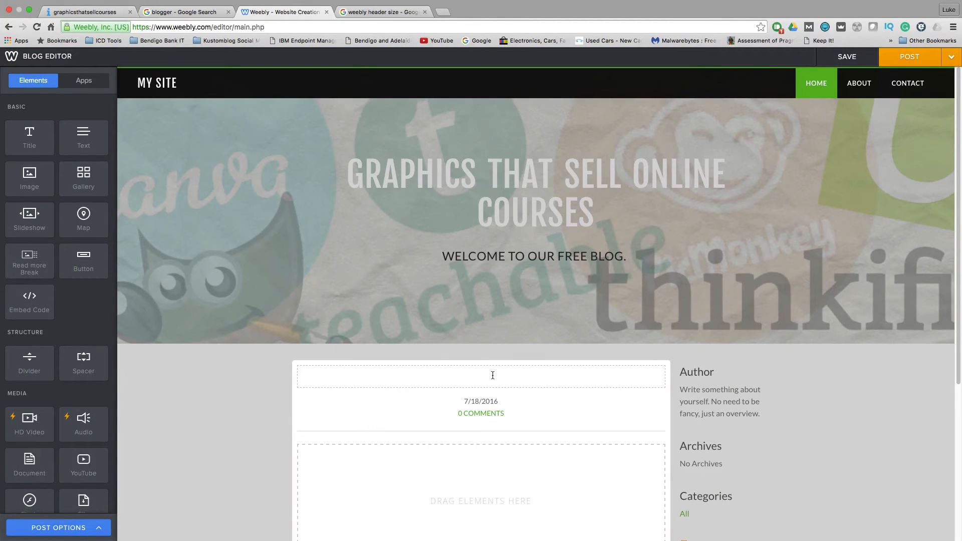
pyautogui.write('FREE THI')
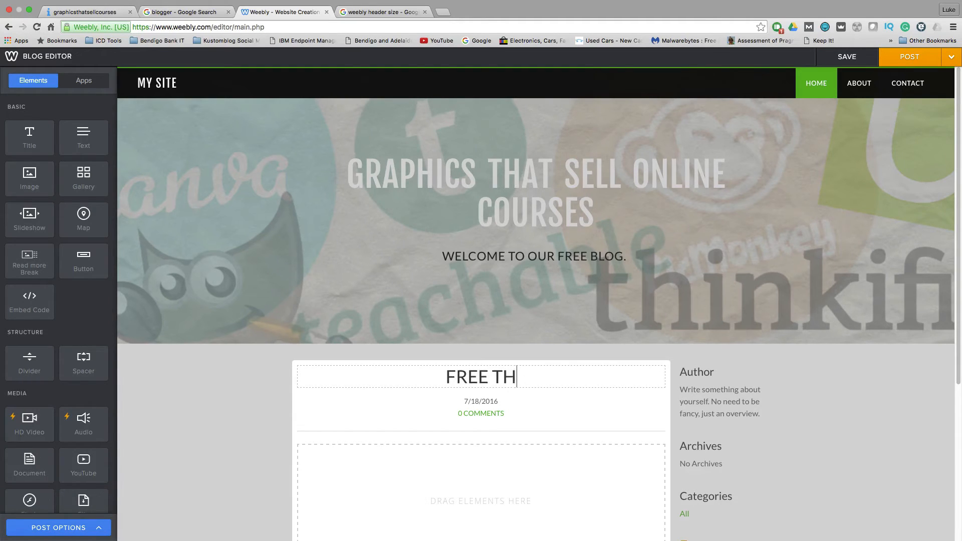
pyautogui.press('BackSpace')
pyautogui.press('BackSpace')
pyautogui.write('hinki')
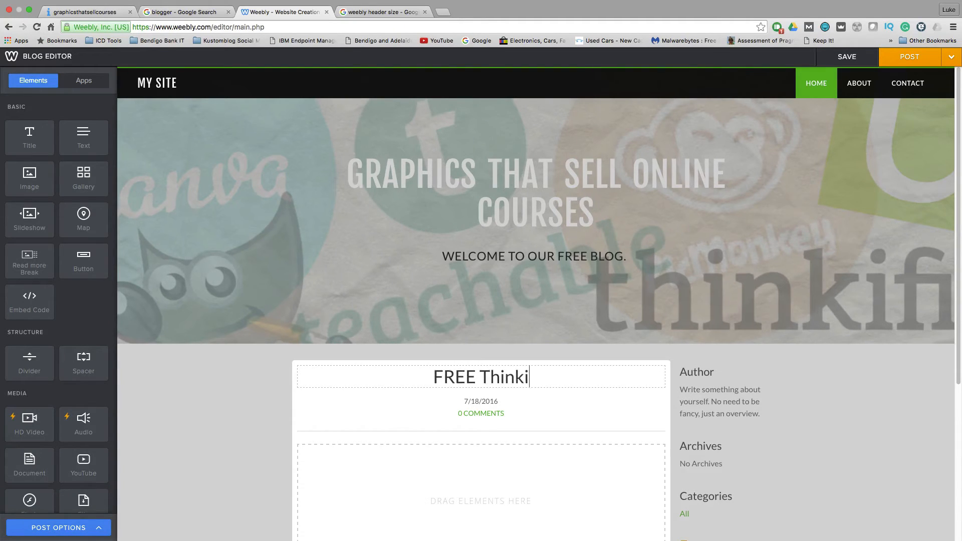
pyautogui.write('fic Course C')
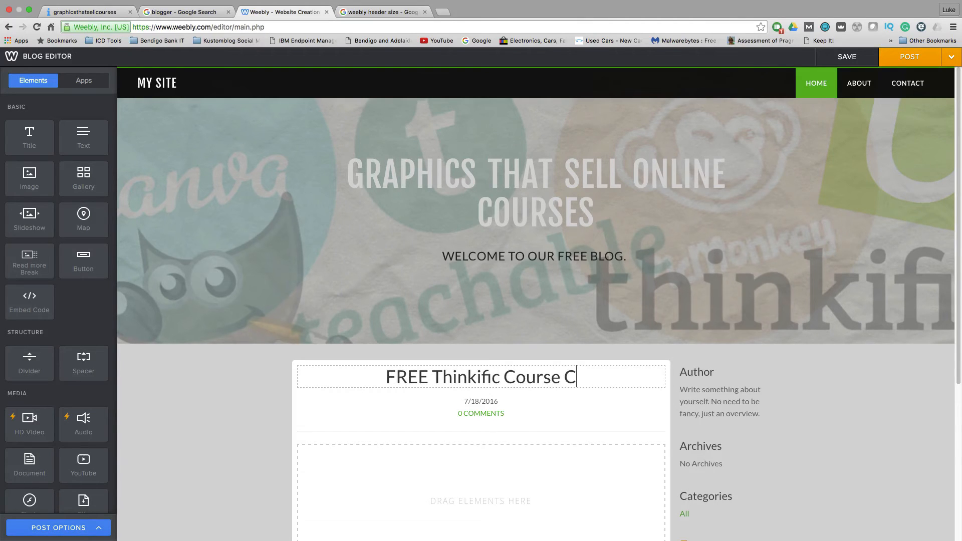
pyautogui.press('BackSpace')
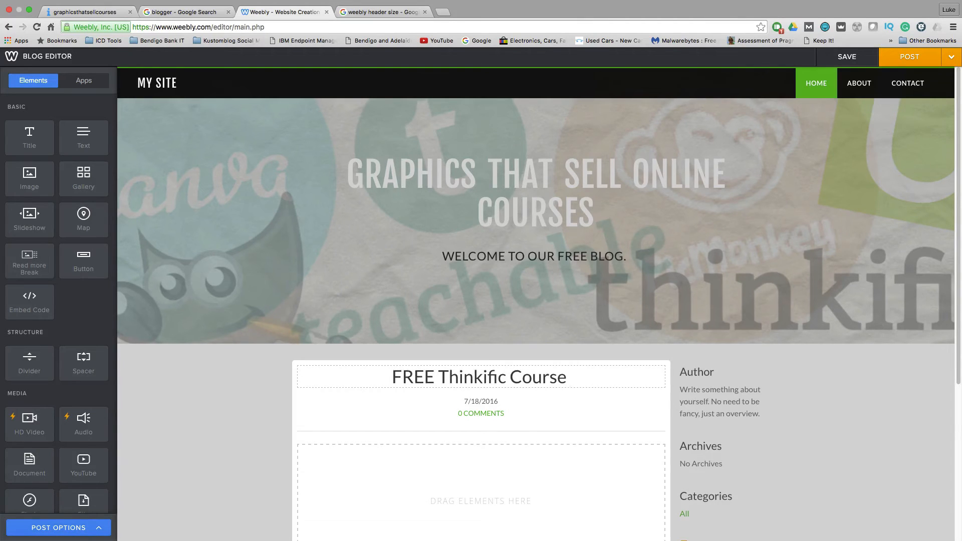
pyautogui.write('Card Temp')
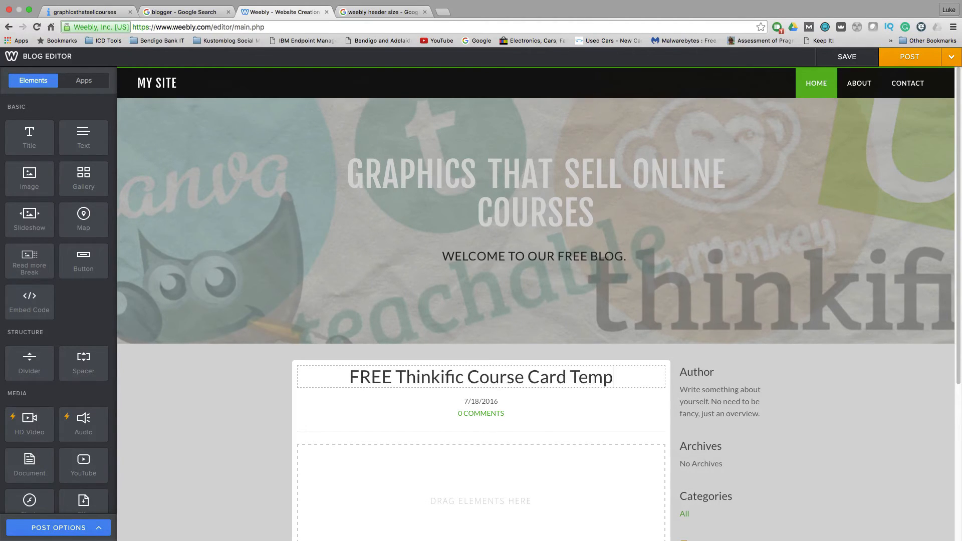
pyautogui.write('lates')
# Add a text element to the post body and begin it with "Hey everyone," followed by a blank line.
pyautogui.scroll(-1, 346, 363)
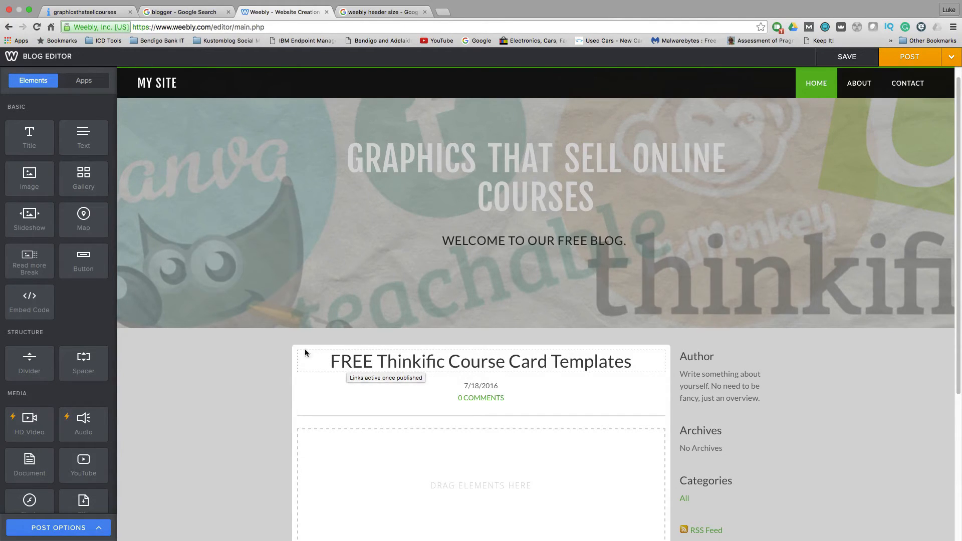
pyautogui.scroll(-3, 264, 351)
pyautogui.scroll(-5, 264, 354)
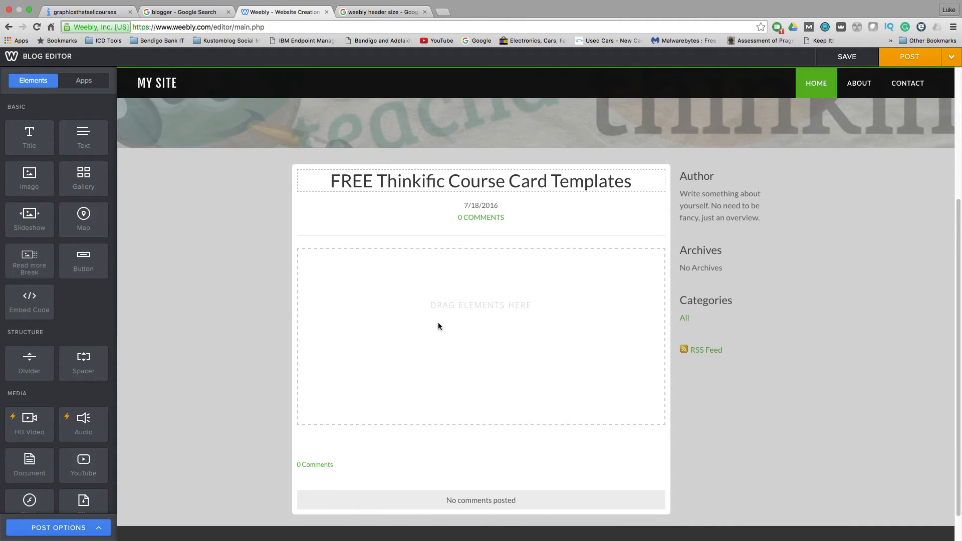
pyautogui.moveTo(83, 143); pyautogui.dragTo(358, 285)
pyautogui.click(337, 255)
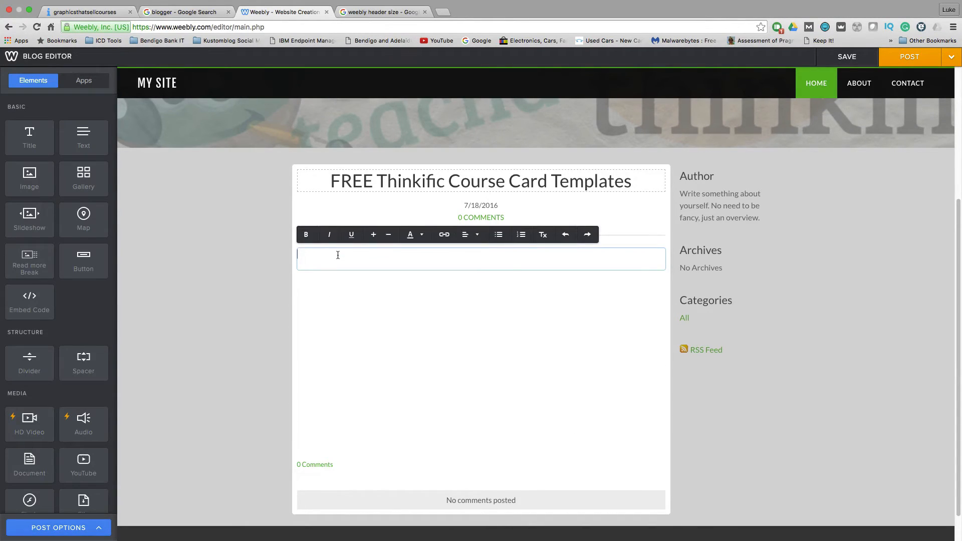
pyautogui.write('Hey everyone,')
pyautogui.press('Return')
pyautogui.press('Return')
# Write "Today I have some FREE course card templates that you can download and edit. Please use the following link.." below the greeting.
pyautogui.write('Todd')
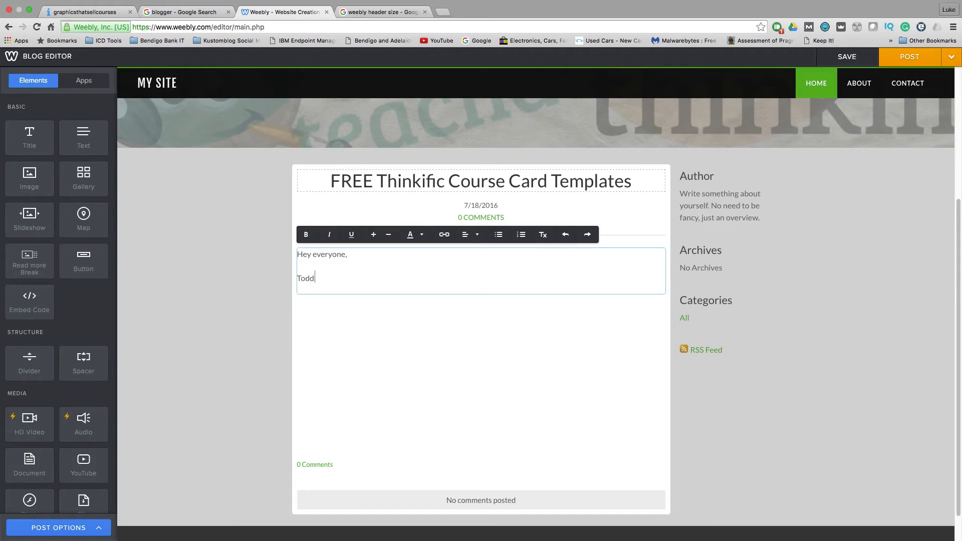
pyautogui.write('y I have some FREE course card templates ')
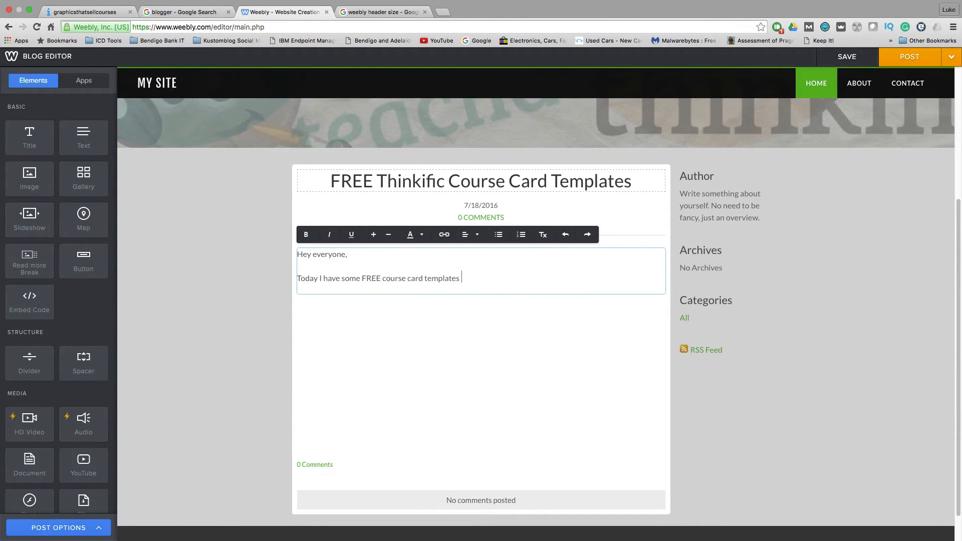
pyautogui.write('that you can download and edit. Please use teh fo')
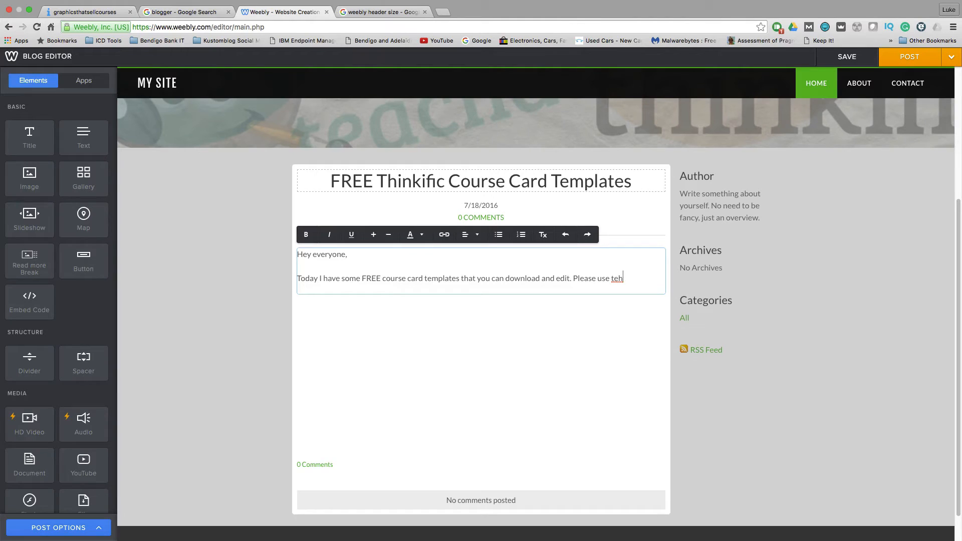
pyautogui.press('BackSpace')
pyautogui.press('BackSpace')
pyautogui.write('he following lin')
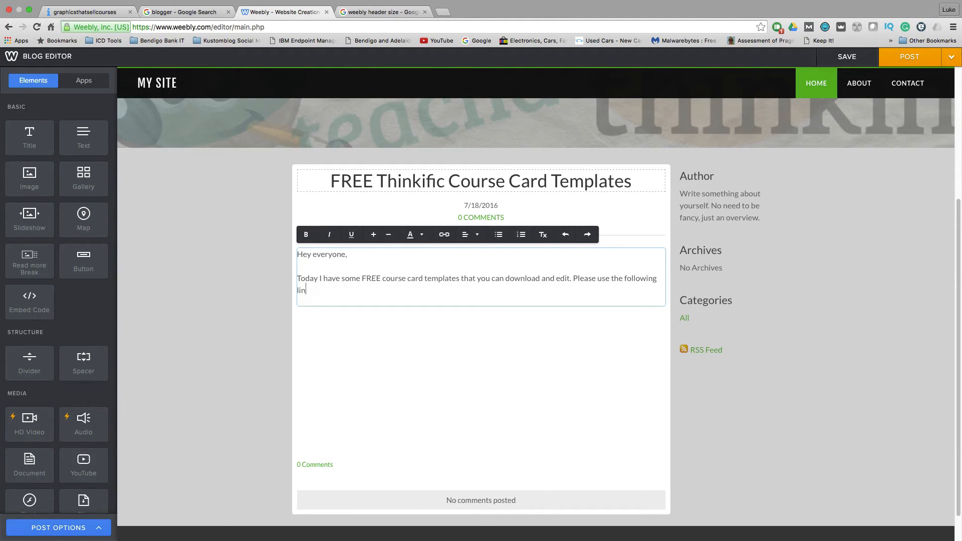
pyautogui.write('k..')
pyautogui.click(239, 267)
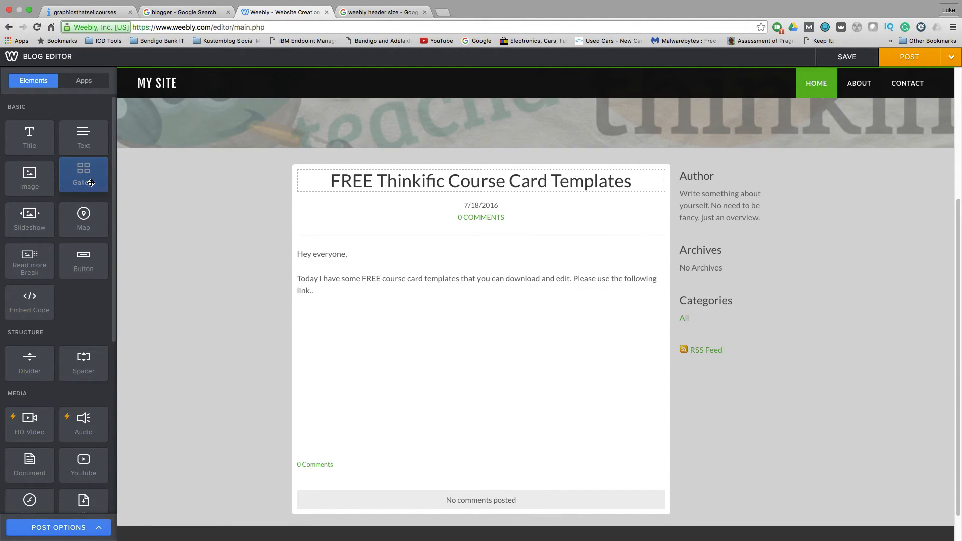
# Try placing an image gallery above the post's text and moving it below the paragraph.
pyautogui.moveTo(91, 183)
pyautogui.mouseDown()
pyautogui.moveTo(116, 216)
pyautogui.moveTo(324, 353)
pyautogui.moveTo(362, 359)
pyautogui.moveTo(386, 300)
pyautogui.moveTo(379, 313)
pyautogui.moveTo(344, 236)
pyautogui.moveTo(334, 254)
pyautogui.moveTo(314, 236)
pyautogui.moveTo(401, 258)
pyautogui.mouseUp()
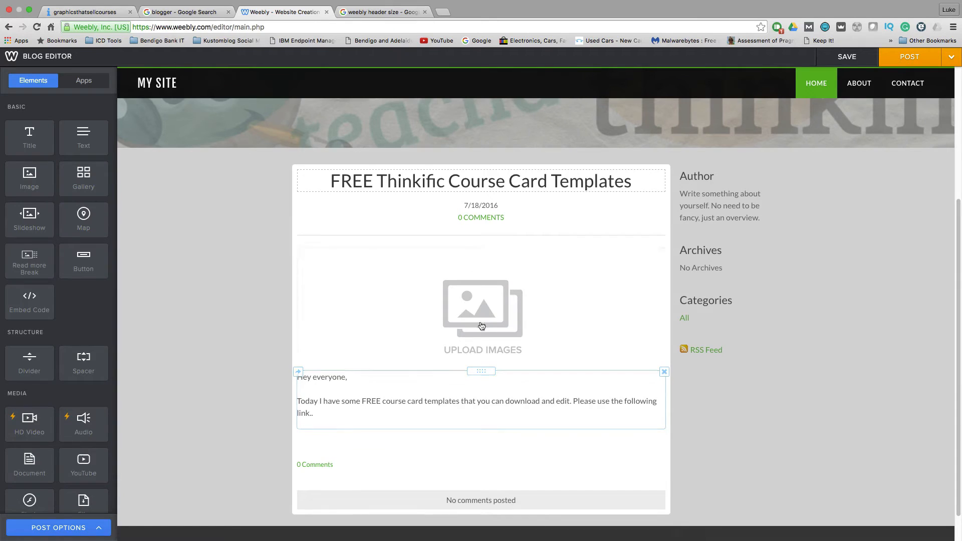
pyautogui.moveTo(479, 253); pyautogui.dragTo(461, 426)
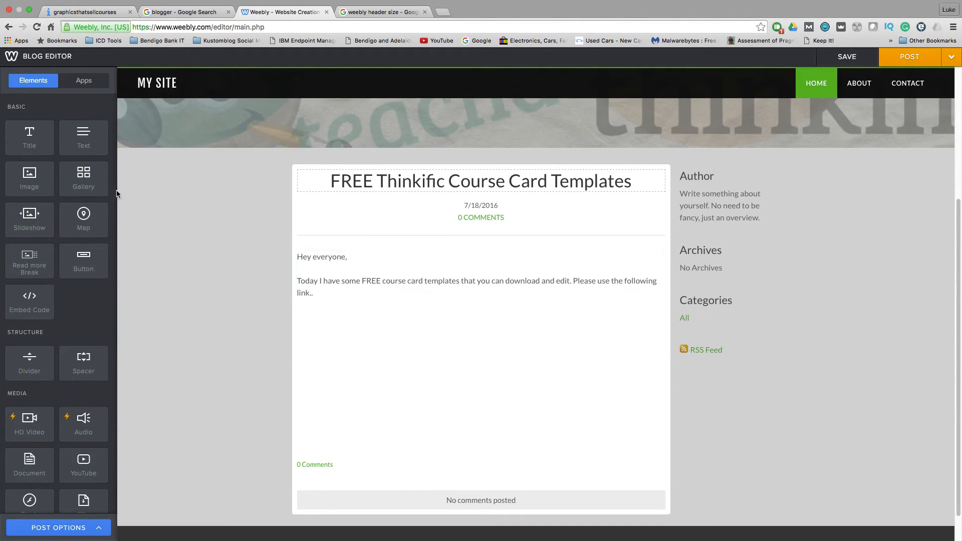
# Add a gallery below the post's text and upload the portrait, Thinkific course card, calendar icon and Udemy logo from Downloads.
pyautogui.moveTo(83, 177); pyautogui.dragTo(439, 355)
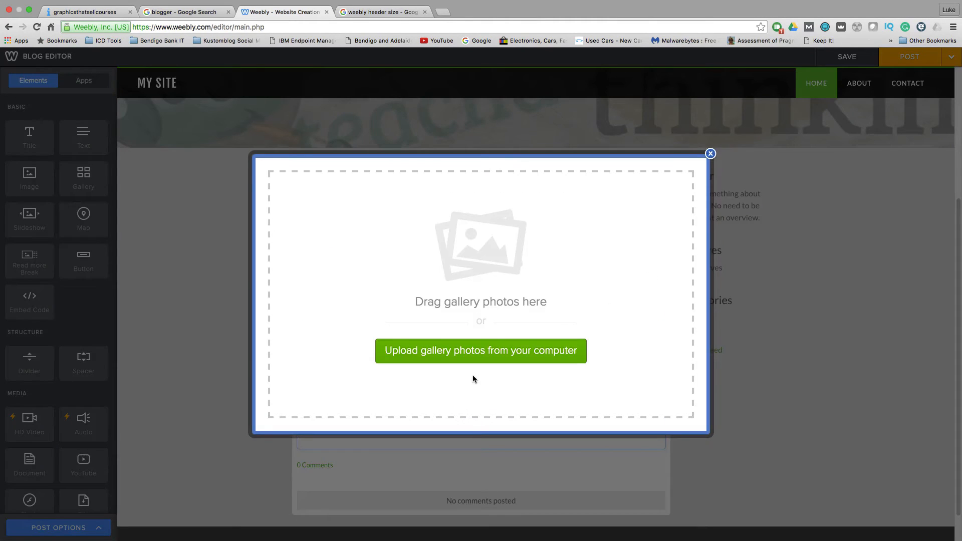
pyautogui.click(474, 376)
pyautogui.click(458, 352)
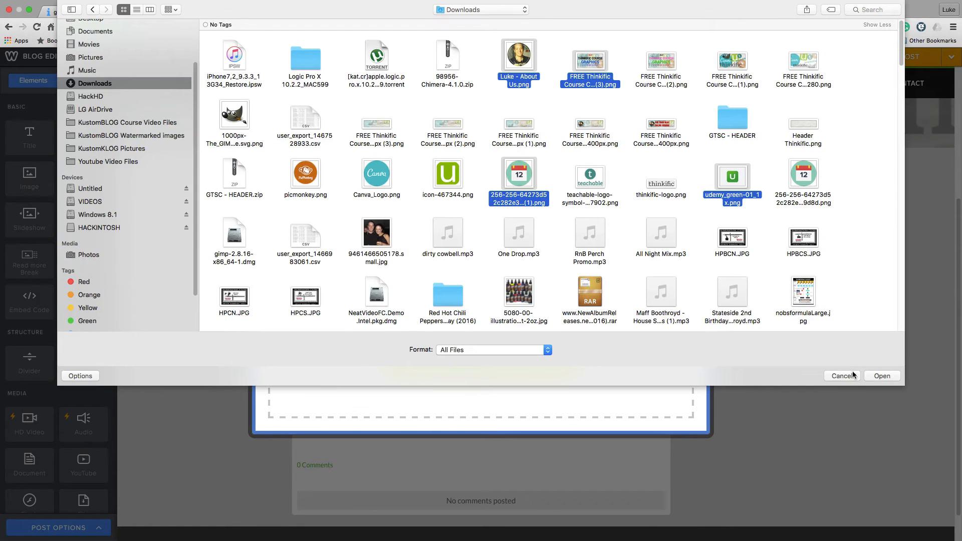
pyautogui.click(882, 377)
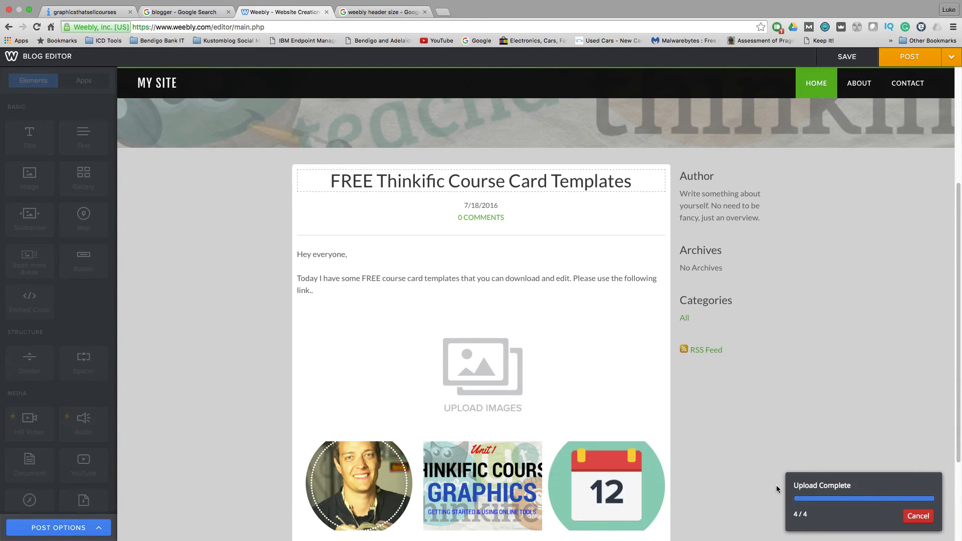
# Delete the empty gallery placeholder between the post's text and the uploaded images.
pyautogui.scroll(-5, 452, 369)
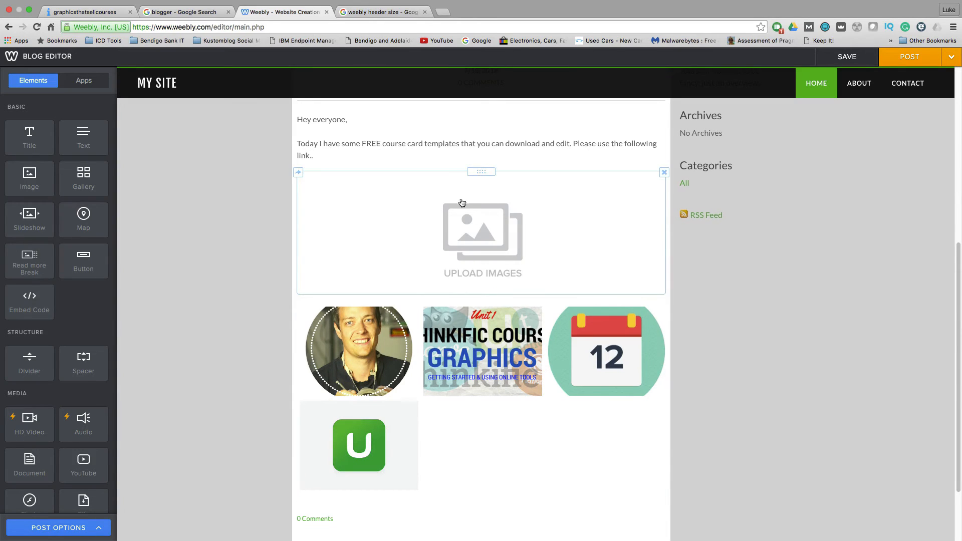
pyautogui.click(664, 172)
pyautogui.click(644, 142)
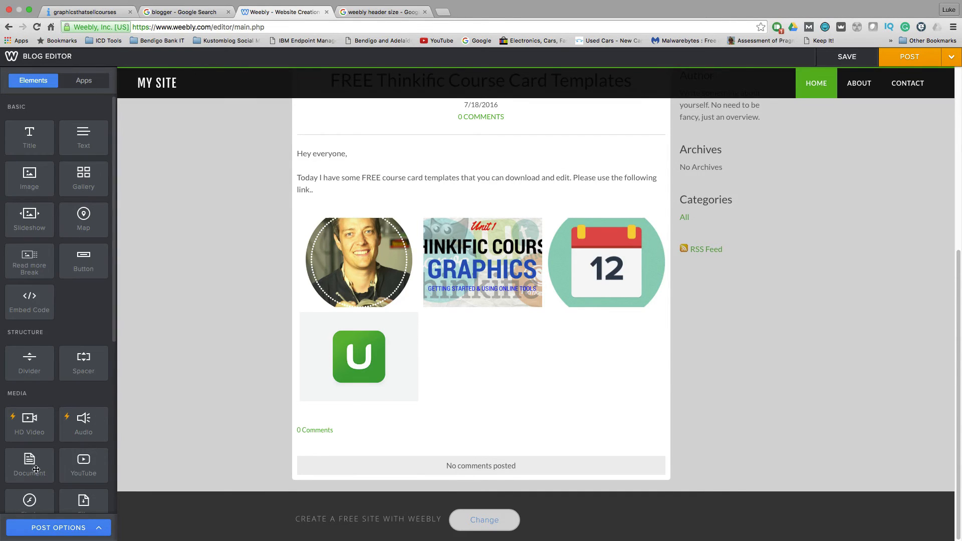
# Add a YouTube video element below the image gallery and open its settings.
pyautogui.moveTo(90, 472); pyautogui.dragTo(389, 445)
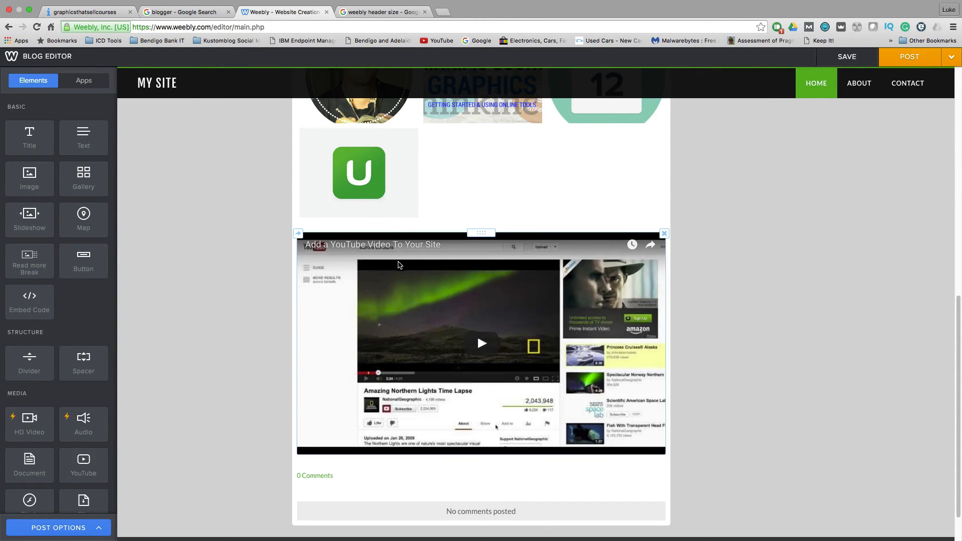
pyautogui.click(515, 279)
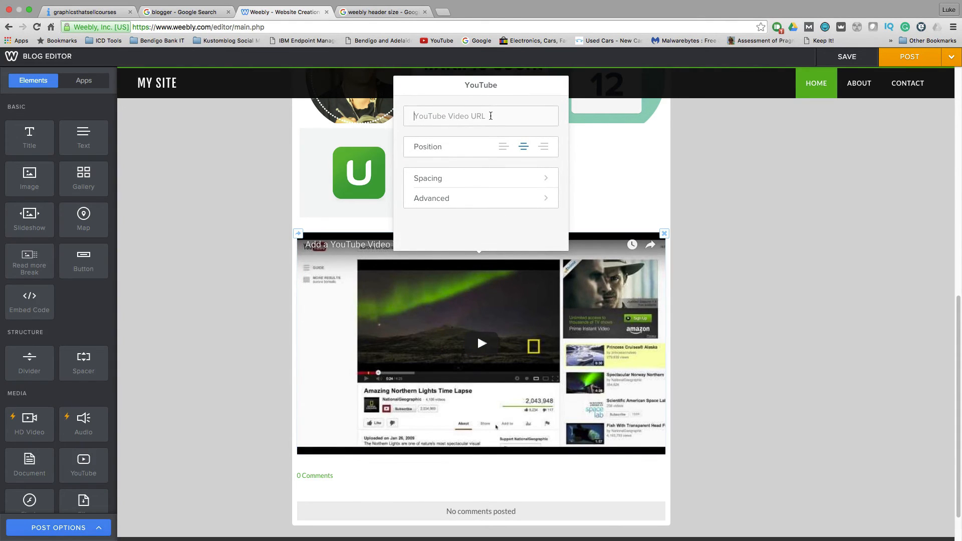
# Open YouTube in a new browser tab, open the video "How Much Do YouTubers Get Paid?", pause it and copy its URL.
pyautogui.click(443, 12)
pyautogui.click(444, 41)
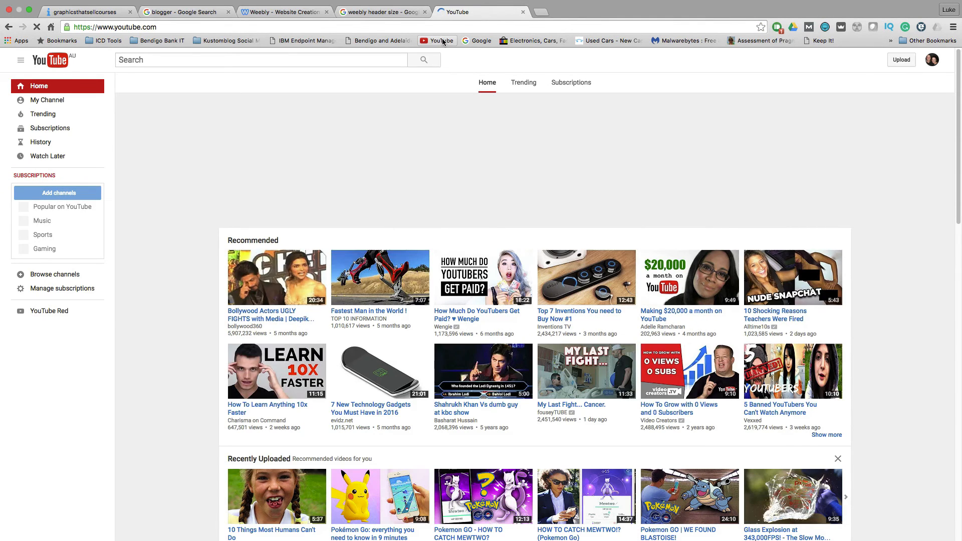
pyautogui.click(498, 268)
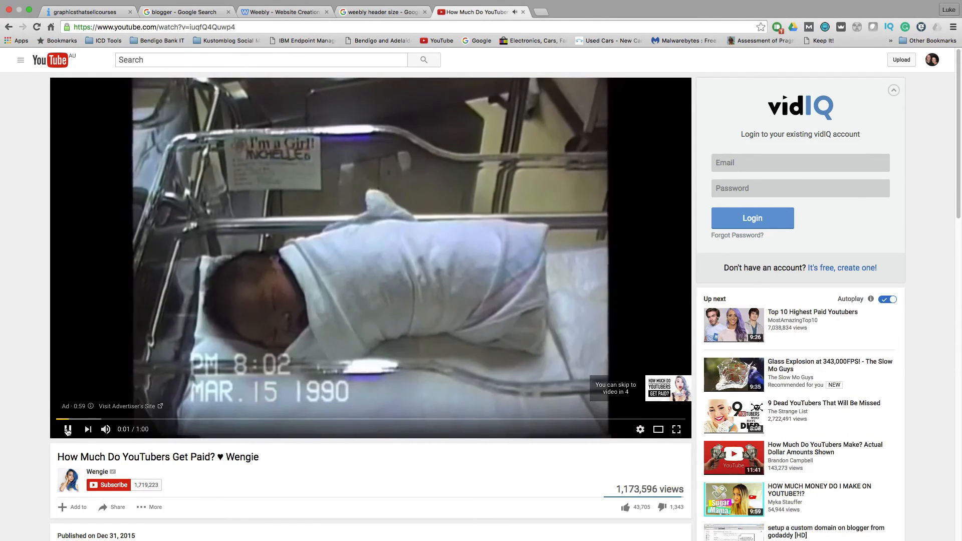
pyautogui.click(67, 430)
pyautogui.click(217, 26)
pyautogui.rightClick(217, 27)
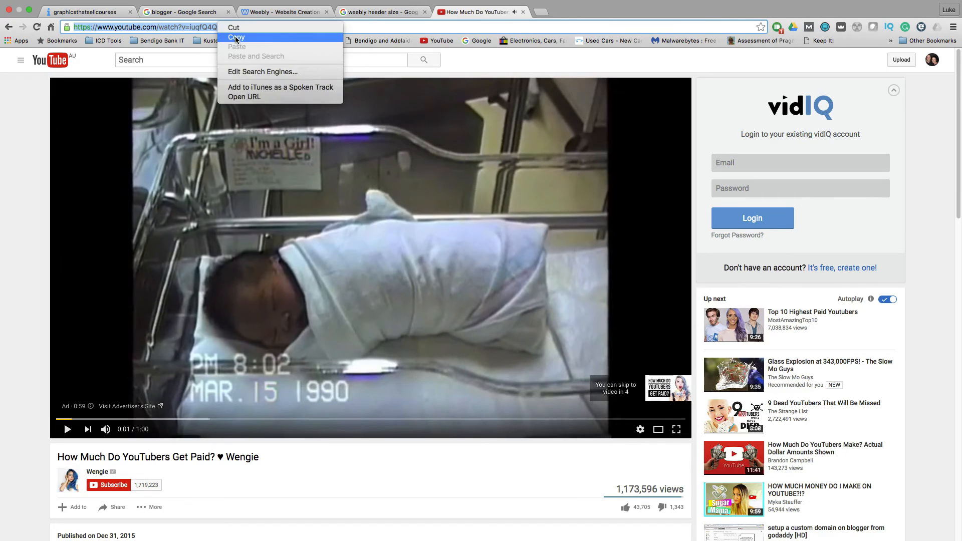
pyautogui.click(236, 38)
# Paste the copied link as the post's YouTube element URL in the Weebly editor and check its advanced size options.
pyautogui.click(302, 10)
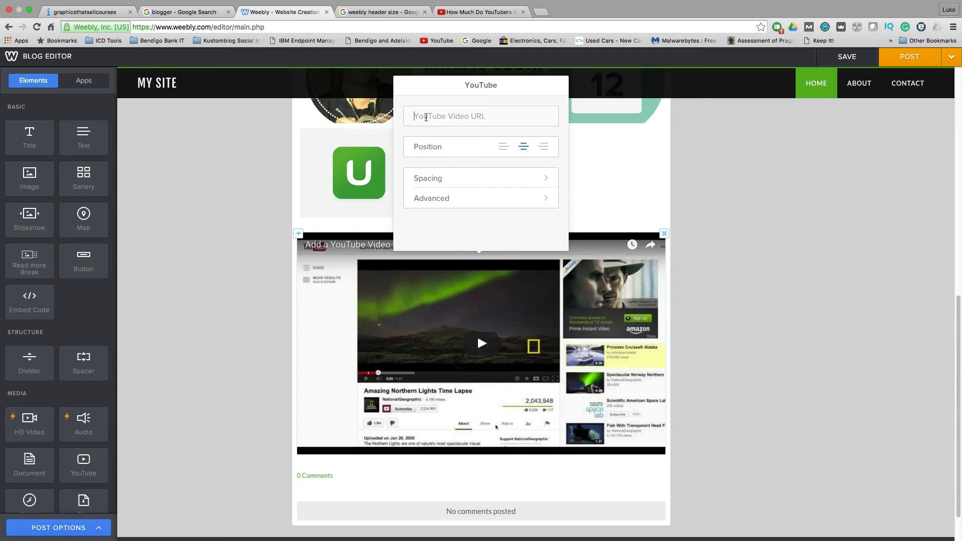
pyautogui.rightClick(425, 116)
pyautogui.click(448, 166)
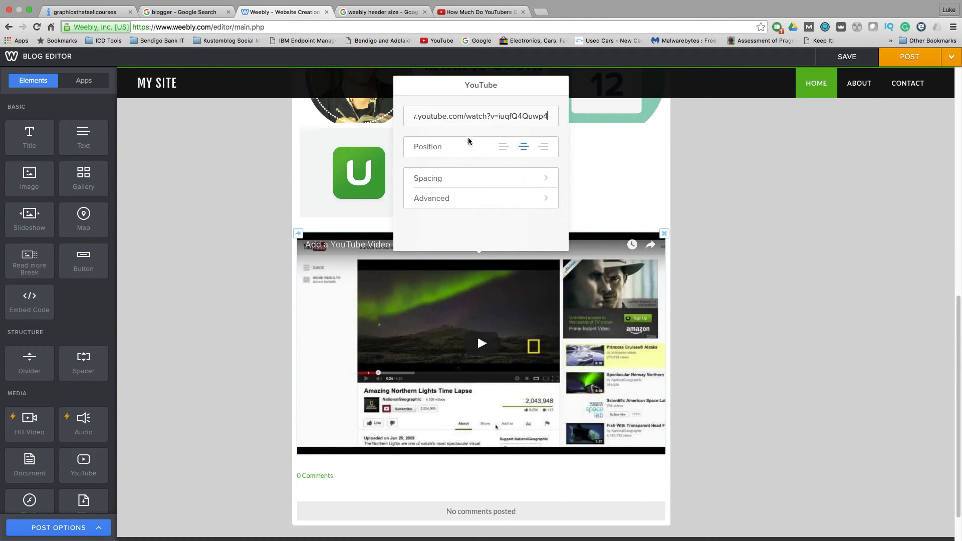
pyautogui.click(455, 199)
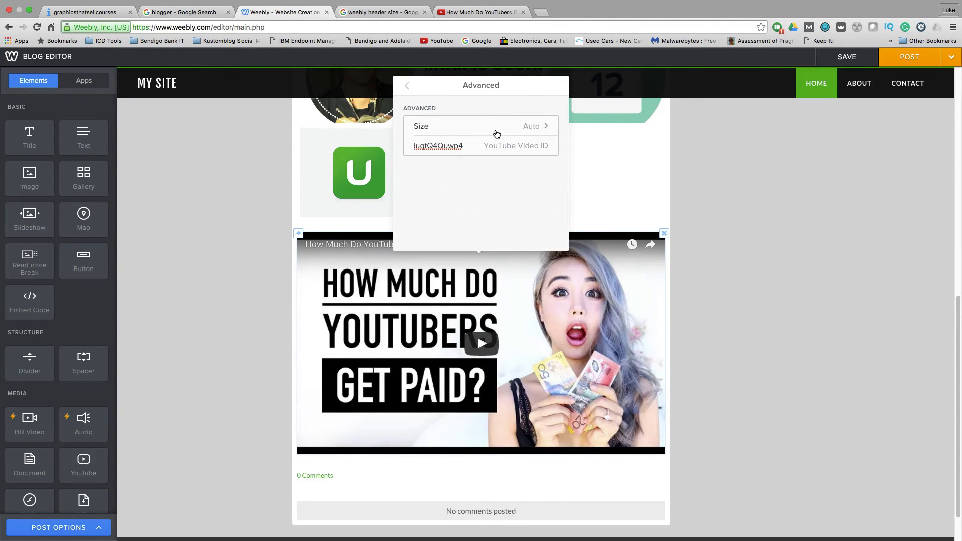
pyautogui.click(495, 131)
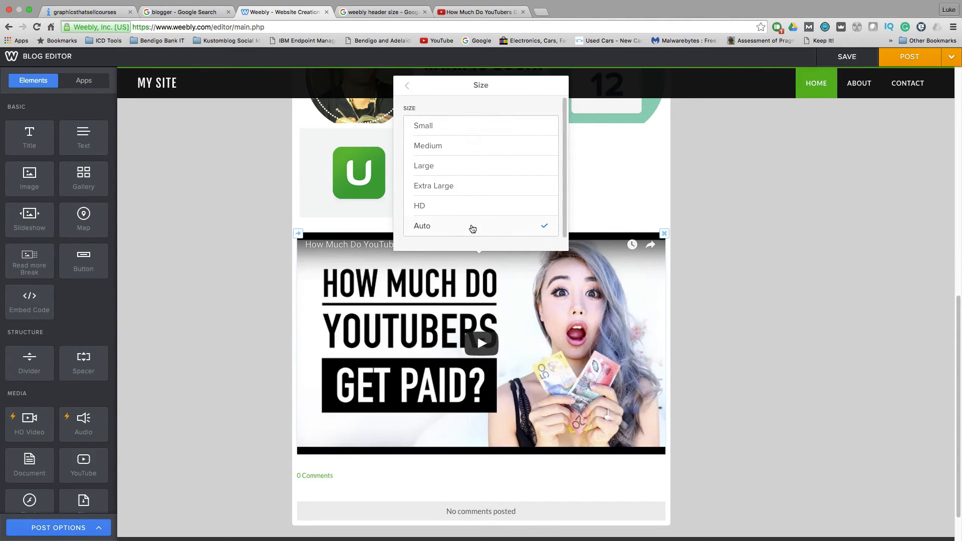
pyautogui.click(407, 88)
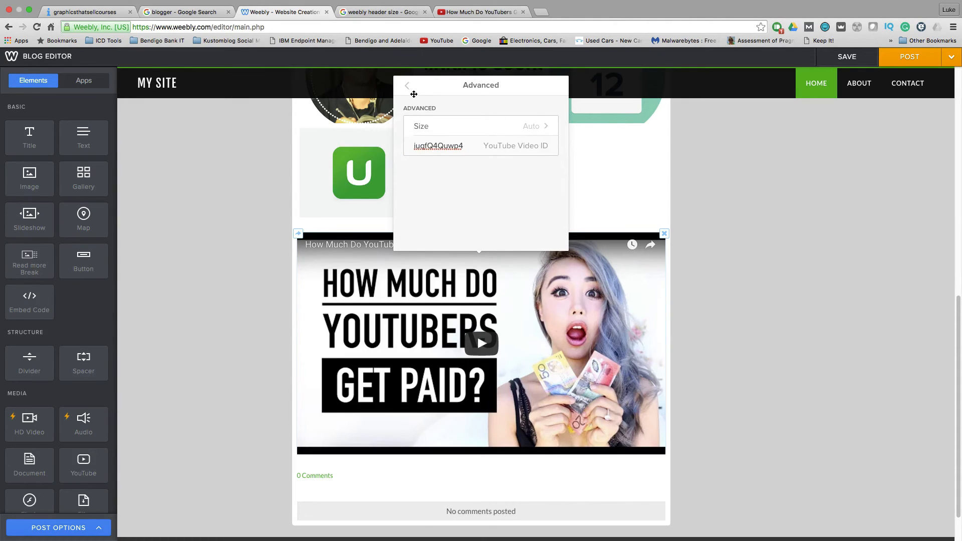
pyautogui.click(404, 87)
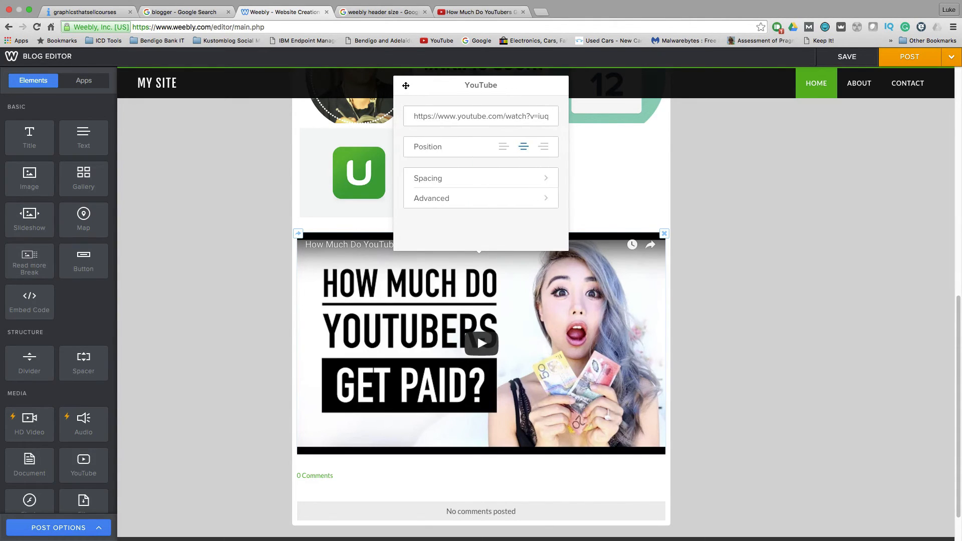
pyautogui.click(704, 173)
# Examine the assembled post from the site header through its text, image gallery and YouTube video.
pyautogui.scroll(6, 682, 211)
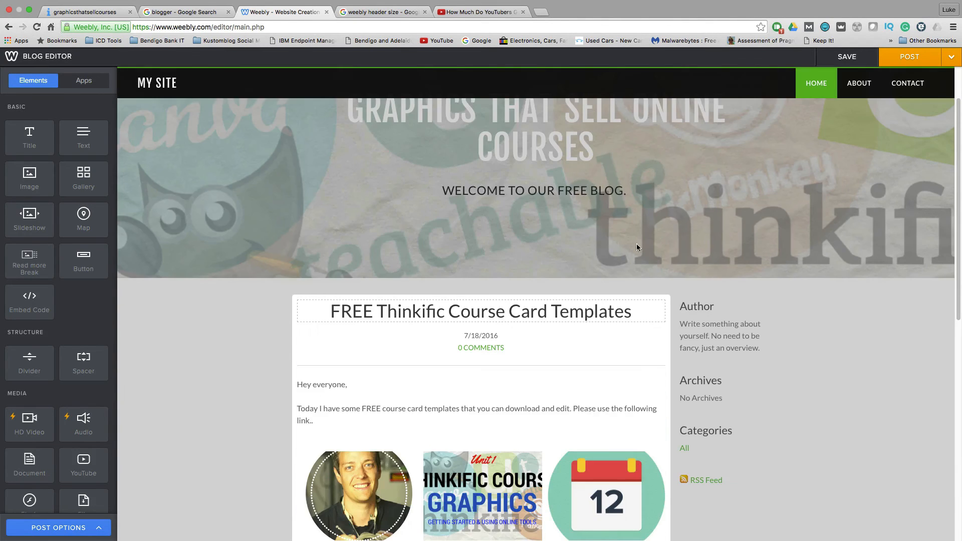
pyautogui.scroll(-4, 636, 243)
pyautogui.scroll(4, 502, 297)
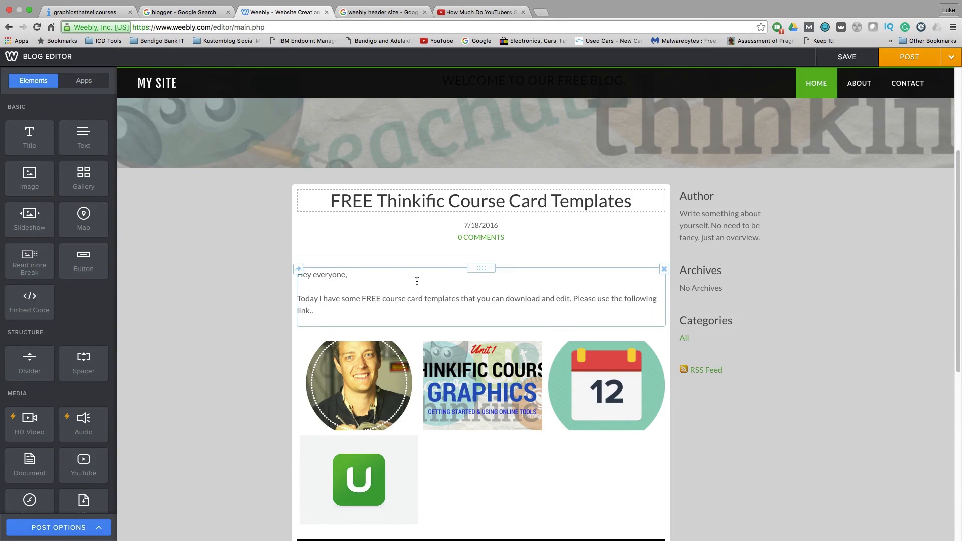
pyautogui.scroll(-2, 417, 281)
pyautogui.scroll(-1, 371, 266)
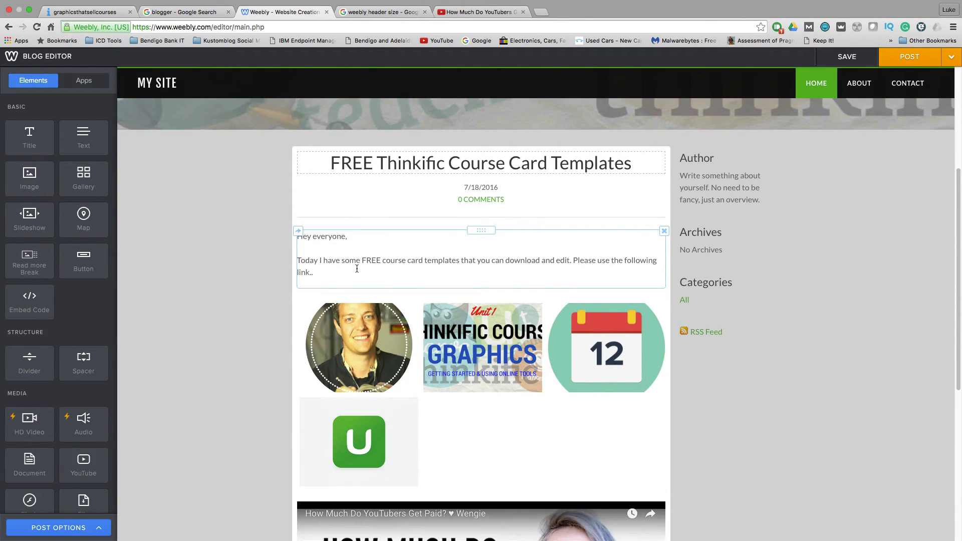
pyautogui.scroll(-1, 472, 280)
pyautogui.scroll(-2, 452, 278)
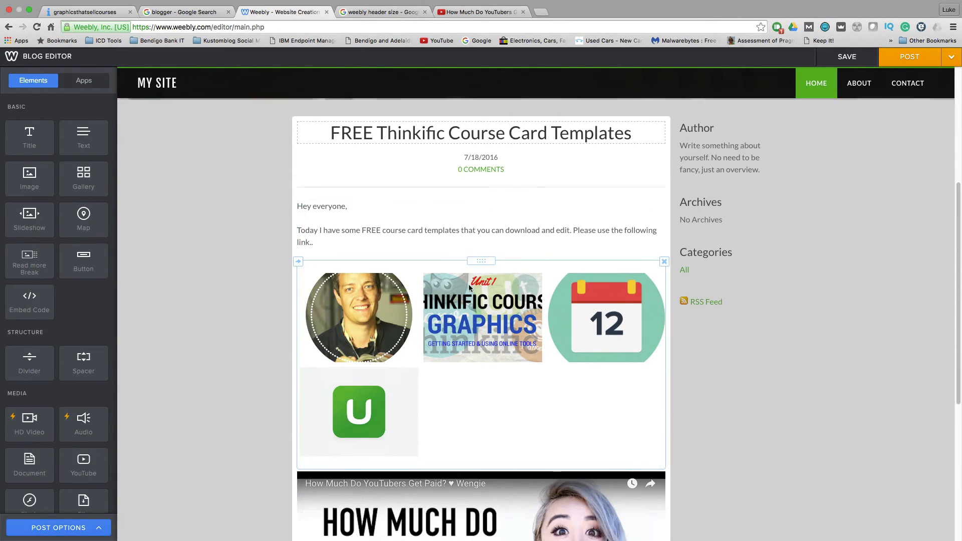
pyautogui.scroll(-5, 440, 277)
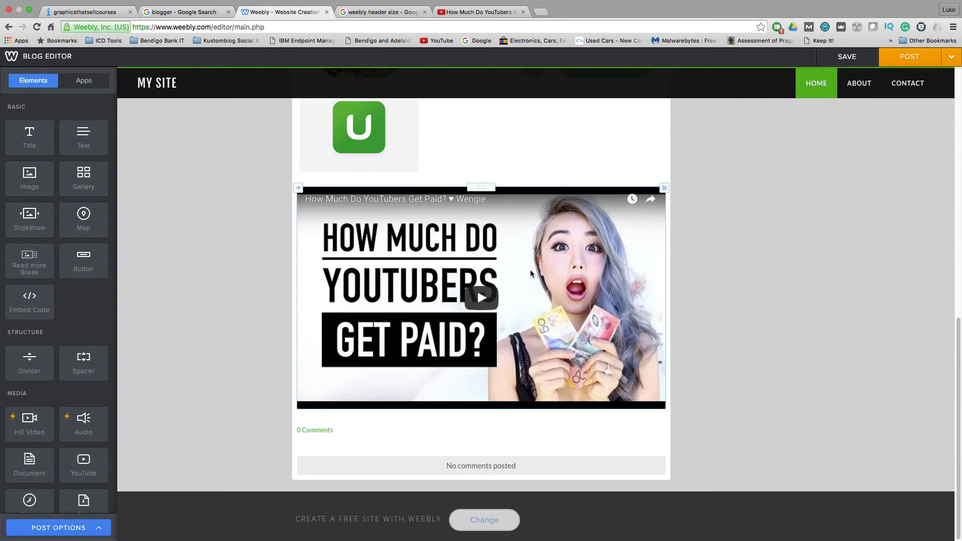
# Add a File element below the YouTube video, check its upload options and save the post as a draft.
pyautogui.scroll(-3, 83, 348)
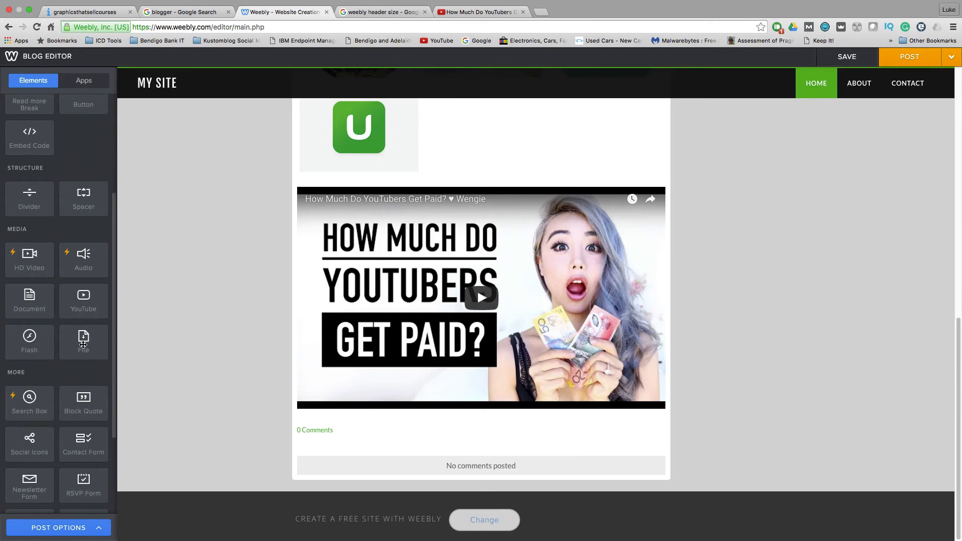
pyautogui.moveTo(83, 345); pyautogui.dragTo(366, 441)
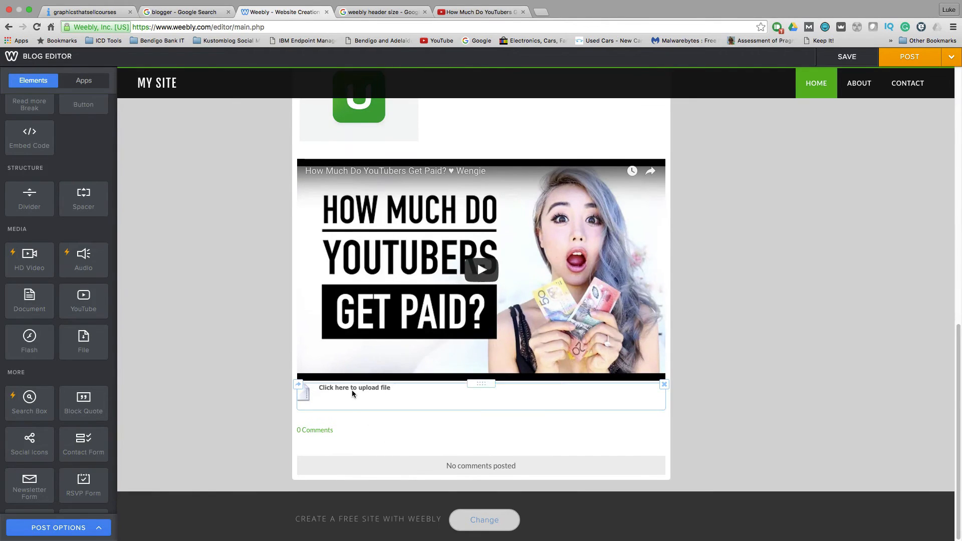
pyautogui.click(353, 393)
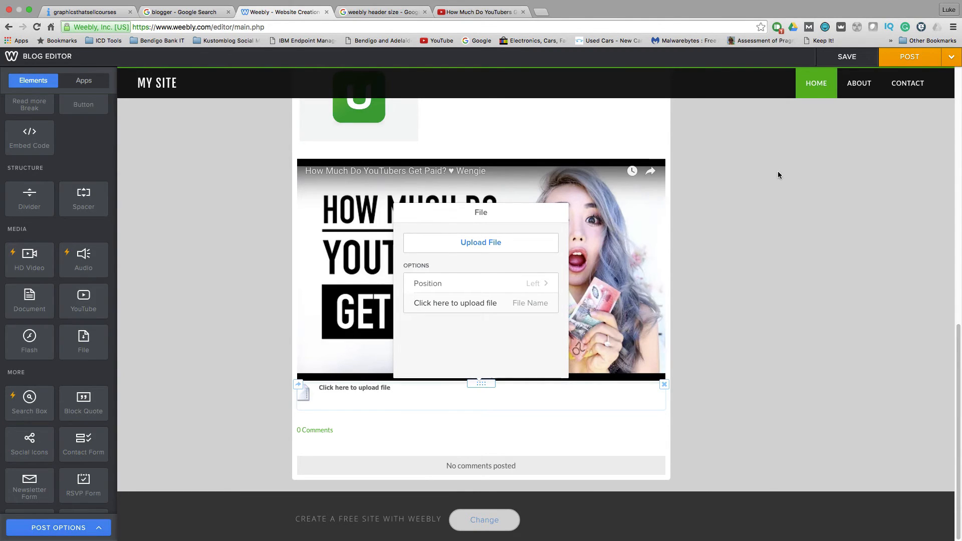
pyautogui.click(847, 58)
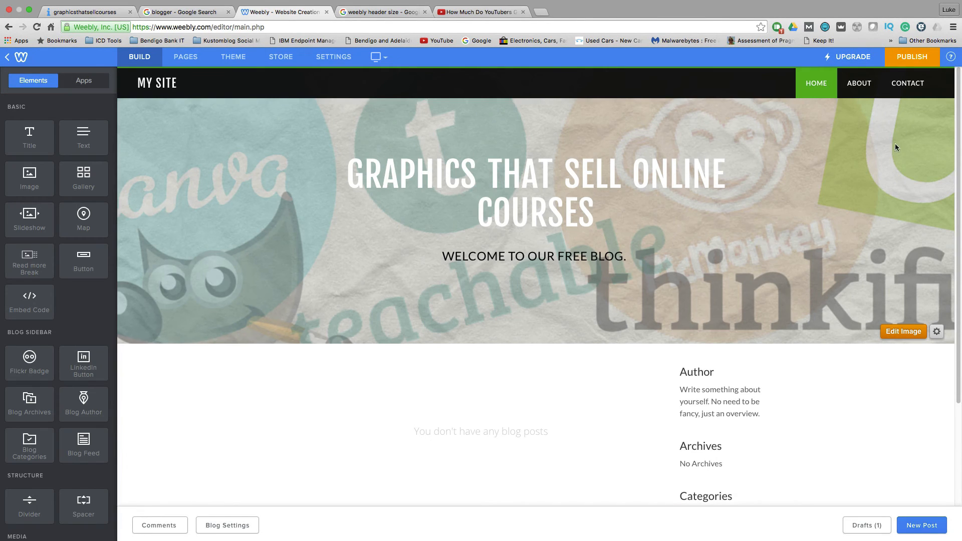
# Publish the site on the Weebly subdomain graphicsthatsellcourses, completing the human verification.
pyautogui.click(912, 56)
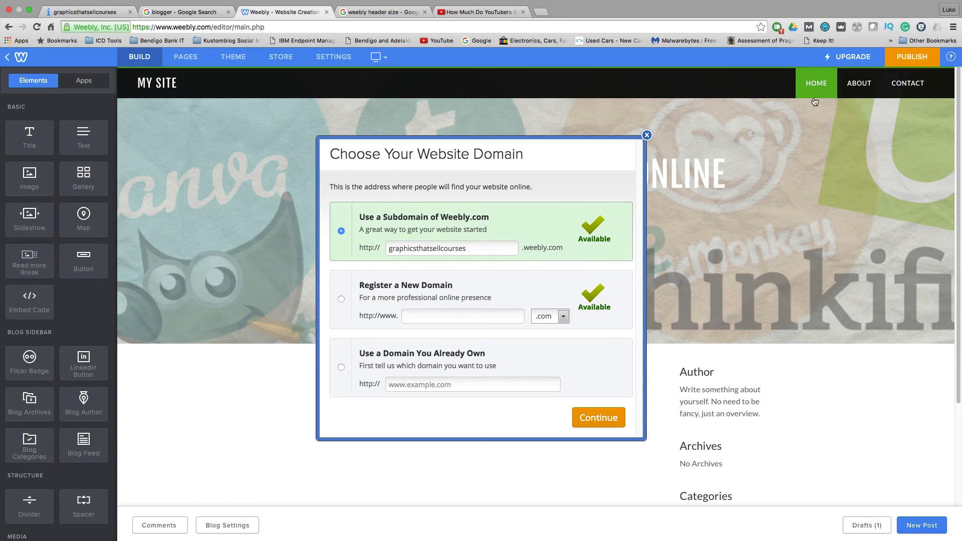
pyautogui.click(584, 418)
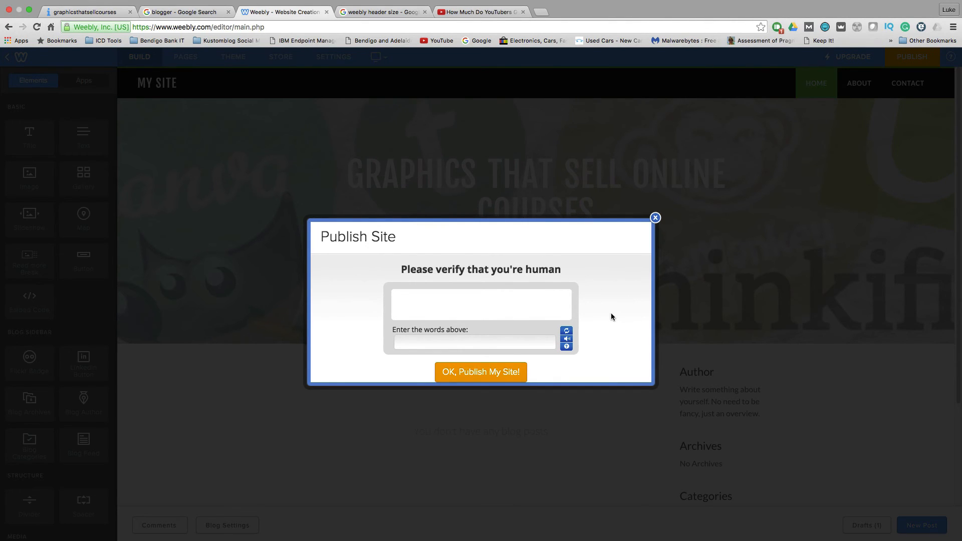
pyautogui.click(465, 345)
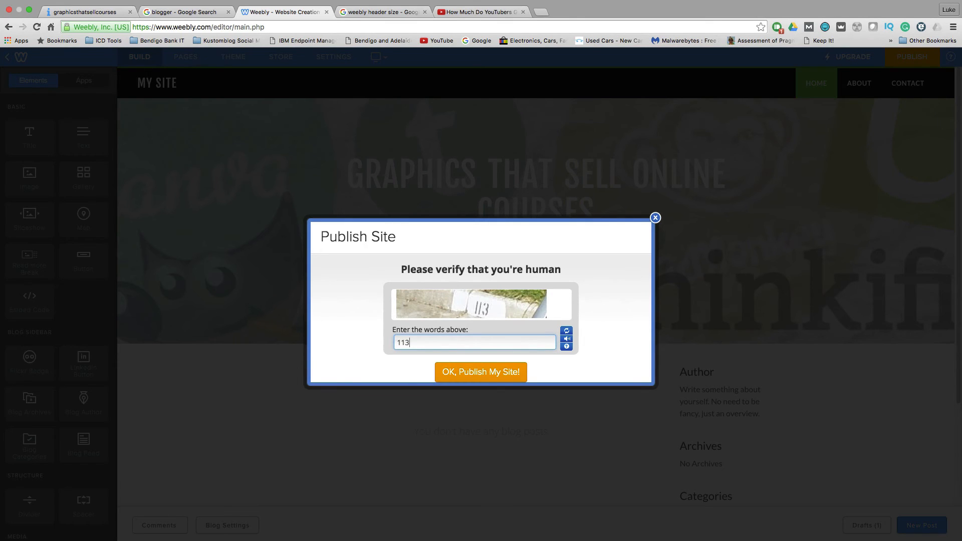
pyautogui.click(481, 372)
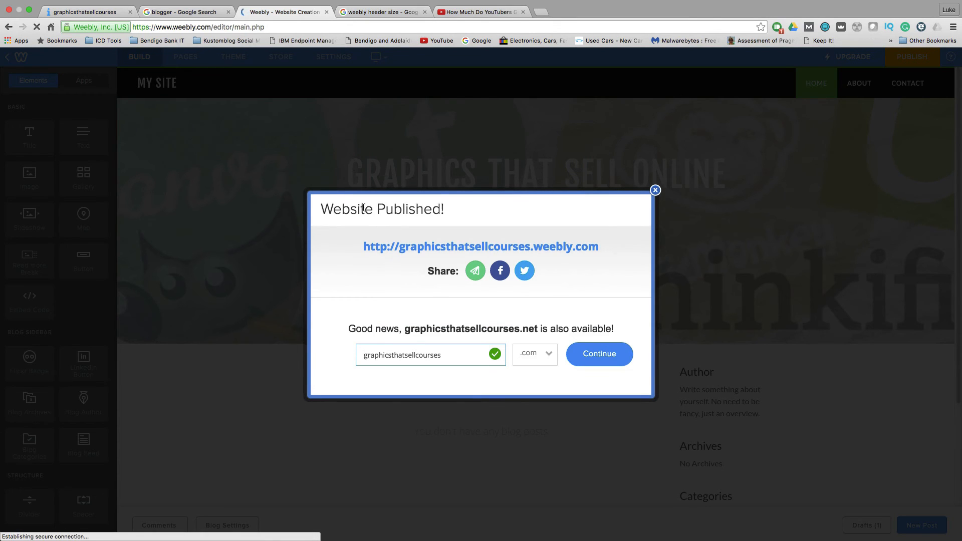
# Open the published site graphicsthatsellcourses.weebly.com and examine its home page.
pyautogui.click(428, 247)
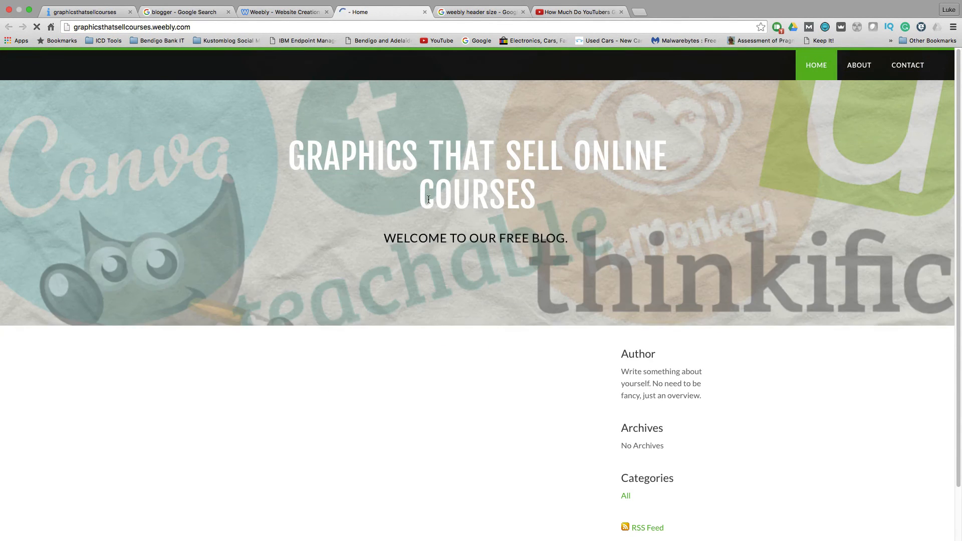
pyautogui.scroll(-2, 436, 268)
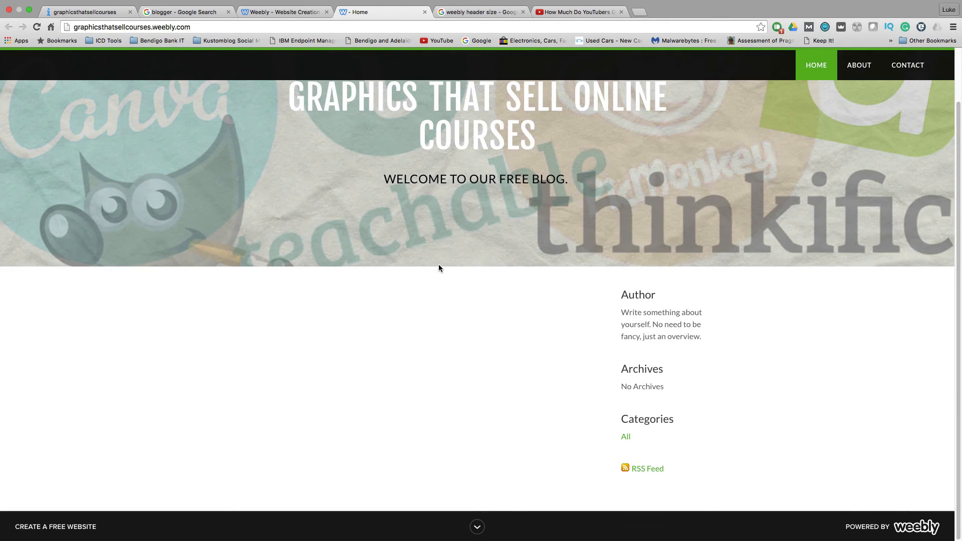
pyautogui.scroll(2, 439, 265)
pyautogui.scroll(-2, 439, 263)
pyautogui.scroll(2, 434, 273)
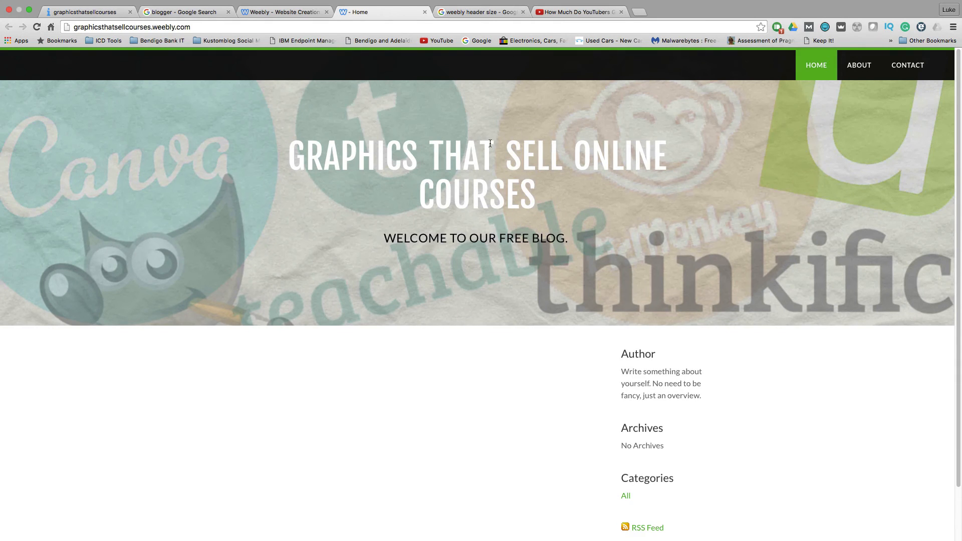
# Return to the Weebly editor, open the draft "FREE Thinkific Course Card Templates" and publish it as a post.
pyautogui.click(277, 15)
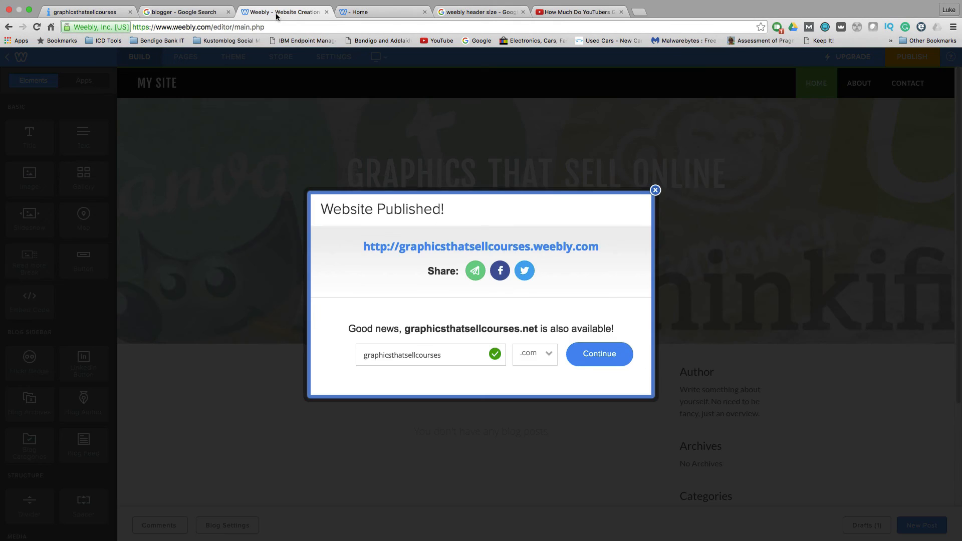
pyautogui.click(655, 191)
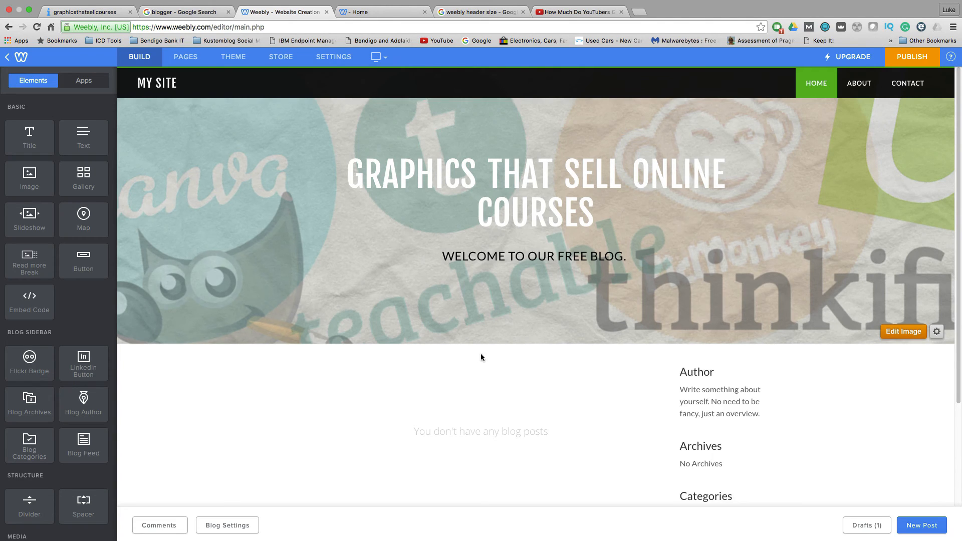
pyautogui.click(864, 527)
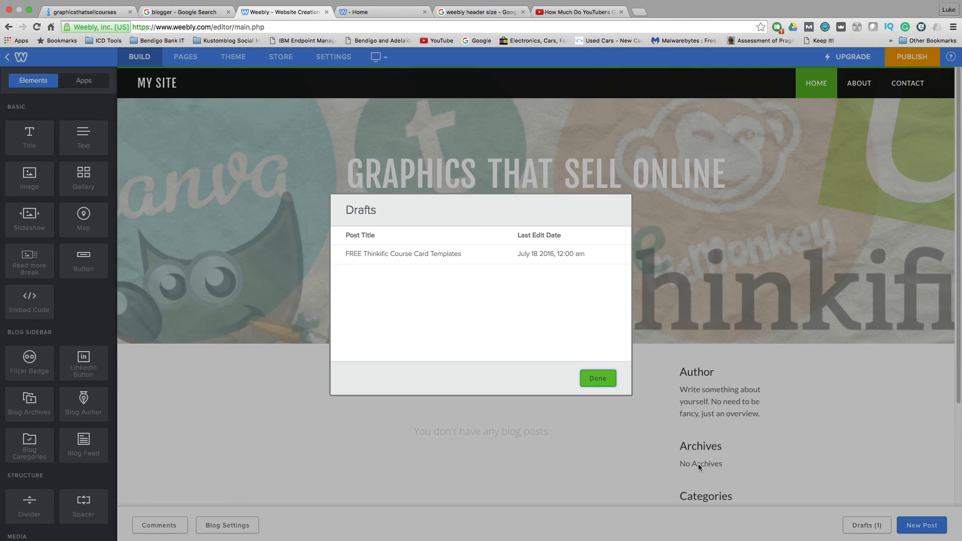
pyautogui.click(396, 253)
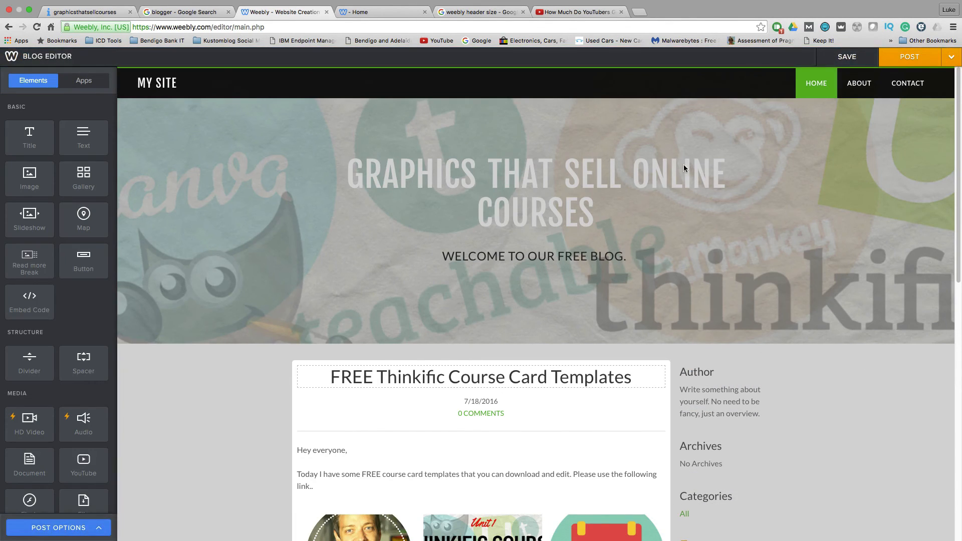
pyautogui.click(952, 60)
pyautogui.click(904, 60)
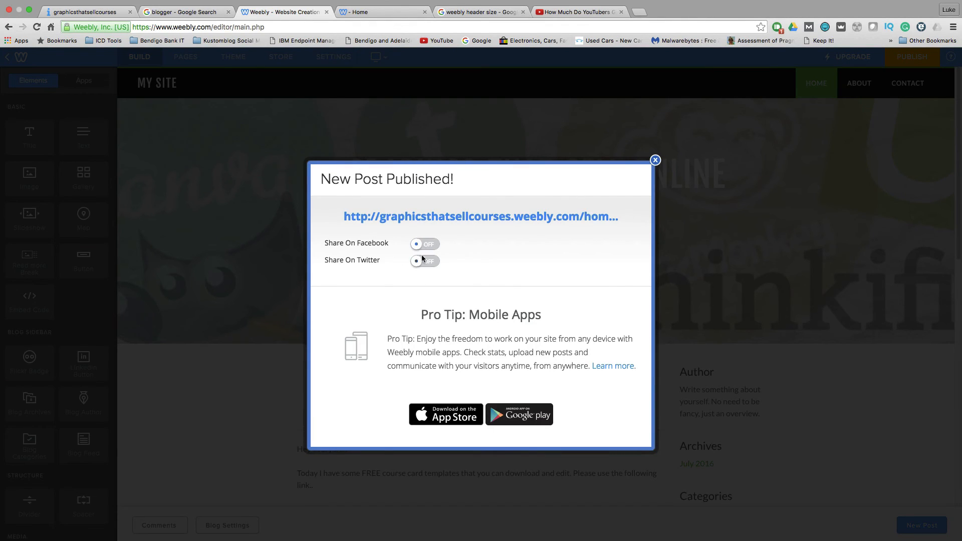
pyautogui.click(655, 160)
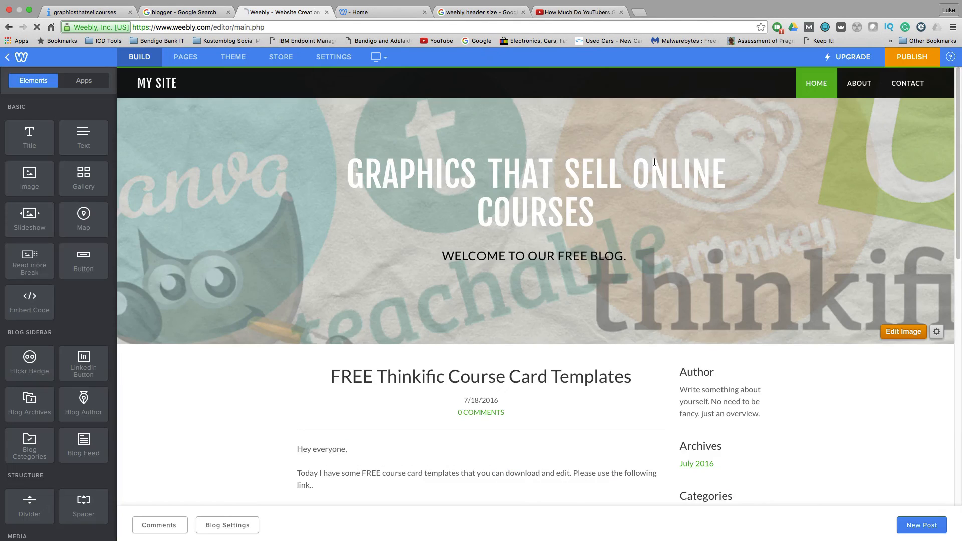
# Reload the live site's home page and examine the published blog post.
pyautogui.click(381, 14)
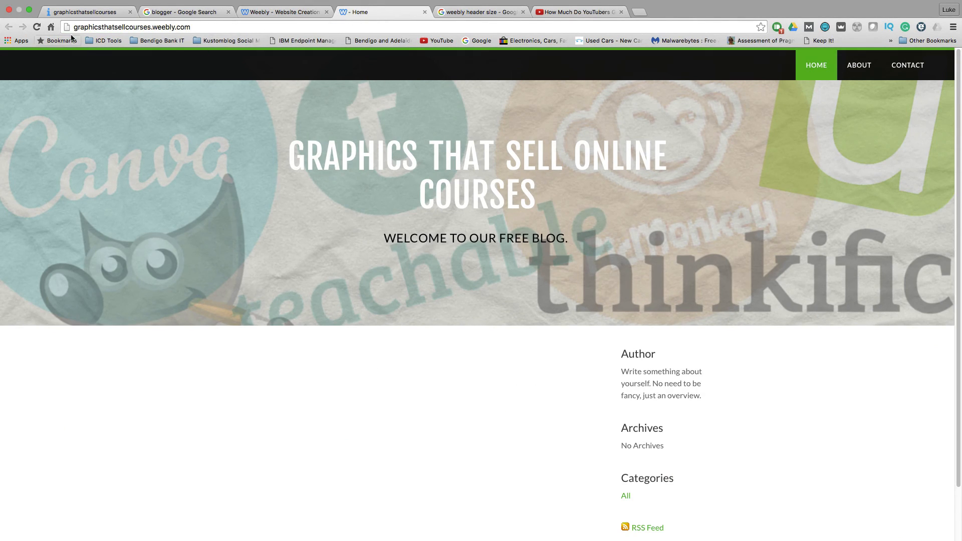
pyautogui.click(37, 26)
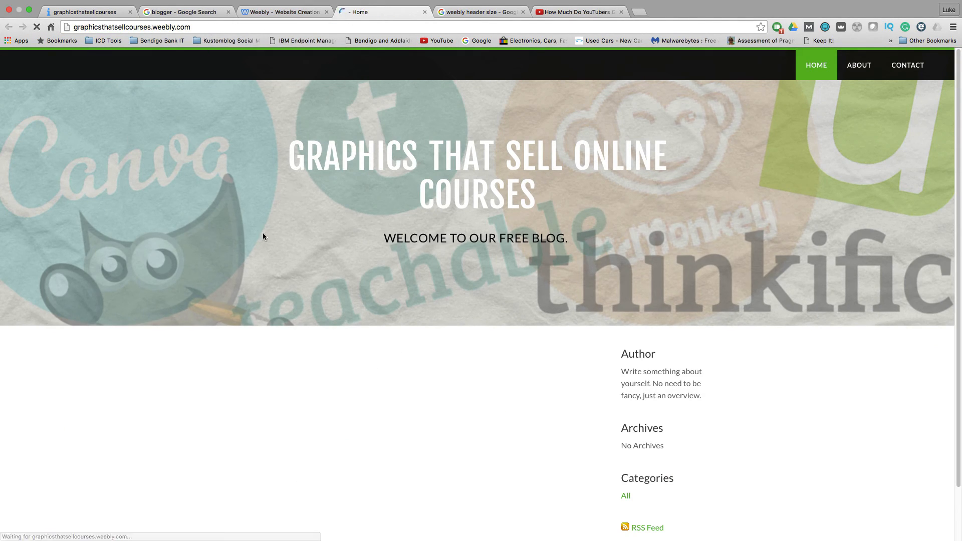
pyautogui.scroll(-3, 263, 235)
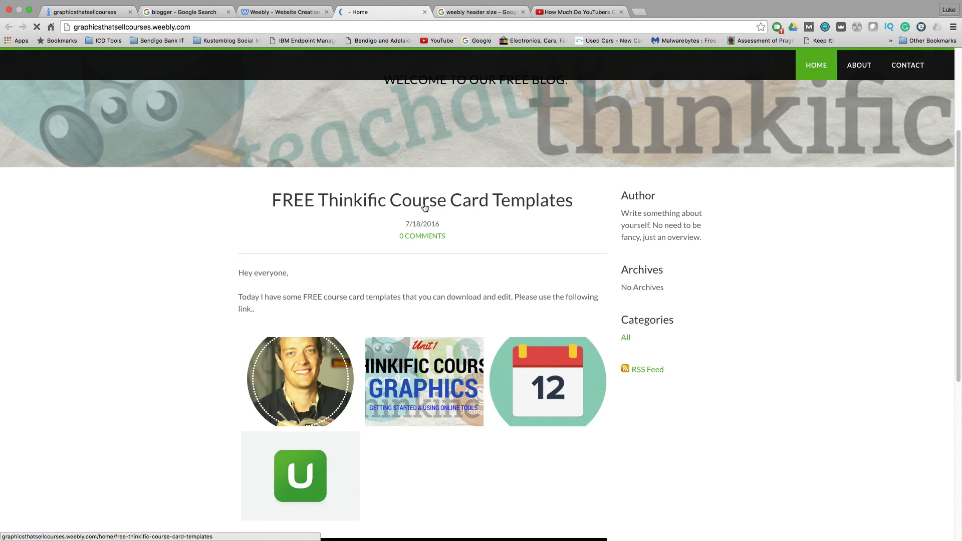
pyautogui.scroll(-1, 228, 275)
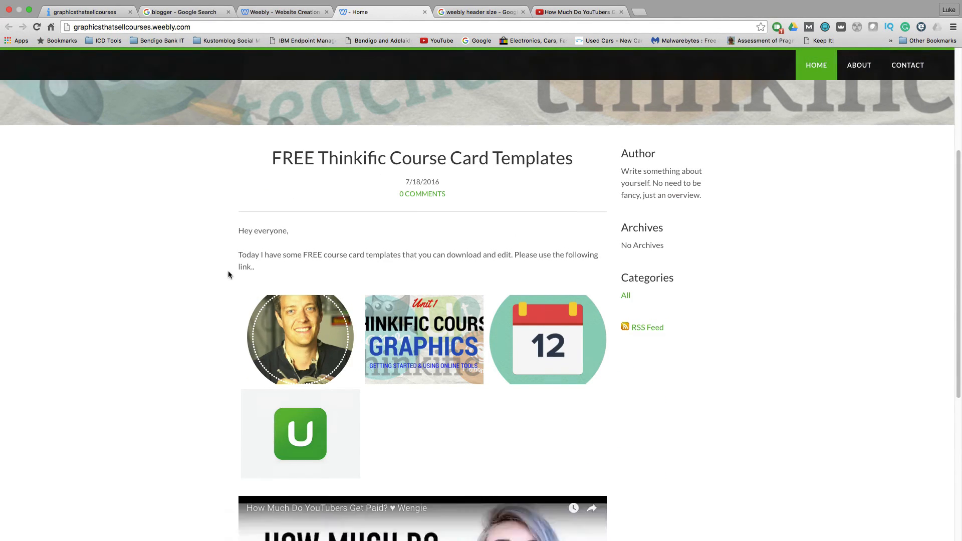
# Examine the published post's image gallery, embedded YouTube video and social sharing area on the live site.
pyautogui.scroll(-5, 228, 275)
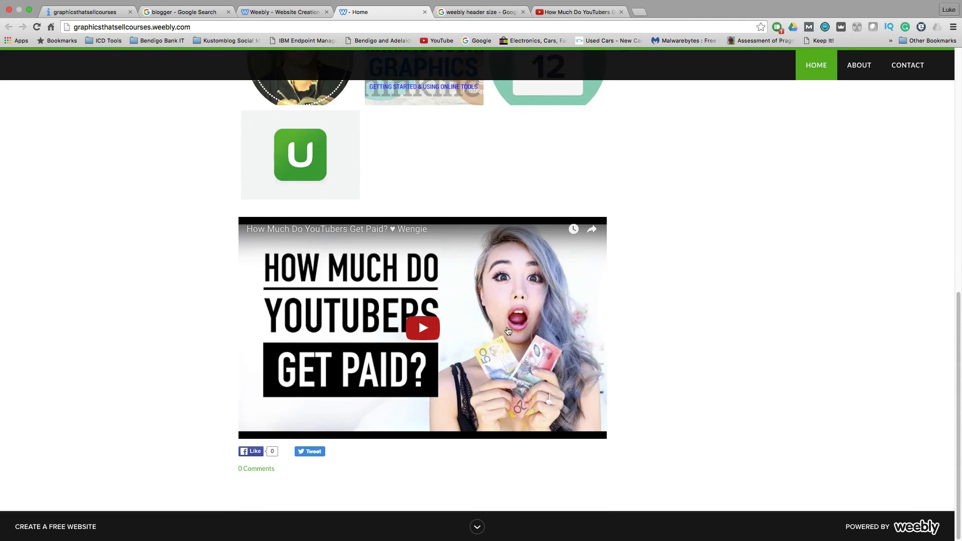
pyautogui.scroll(3, 251, 294)
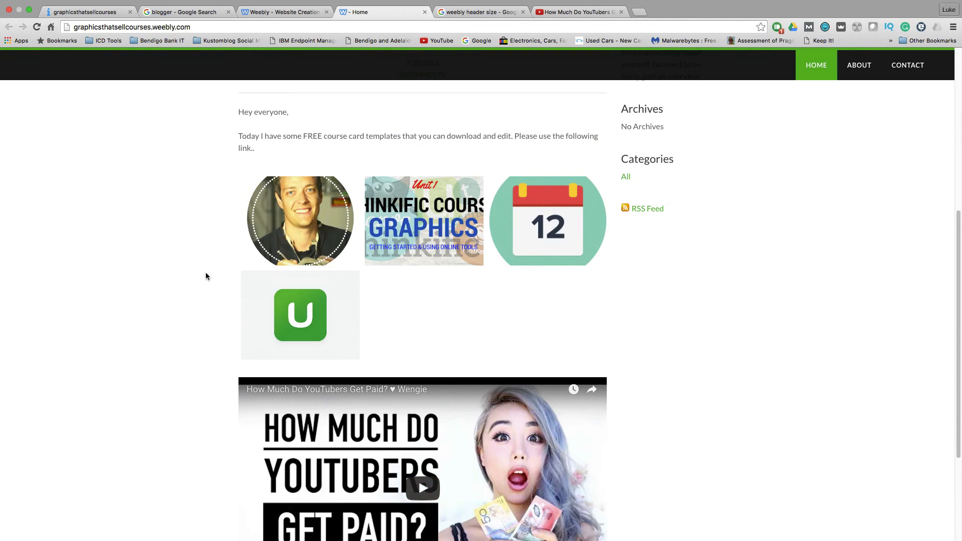
pyautogui.scroll(-3, 224, 212)
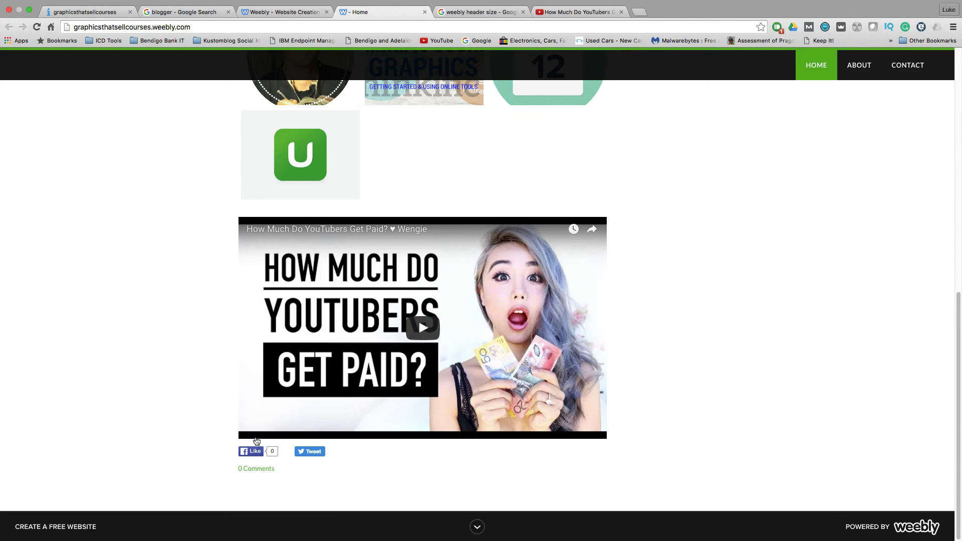
pyautogui.scroll(10, 224, 389)
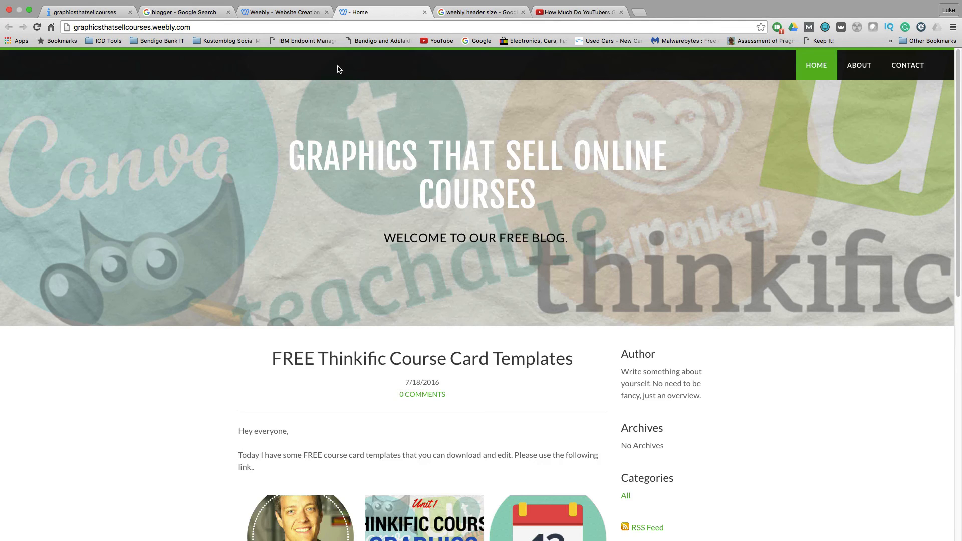
# Return to the Weebly editor, switch the site to mobile view and look through the whole blog page.
pyautogui.click(257, 15)
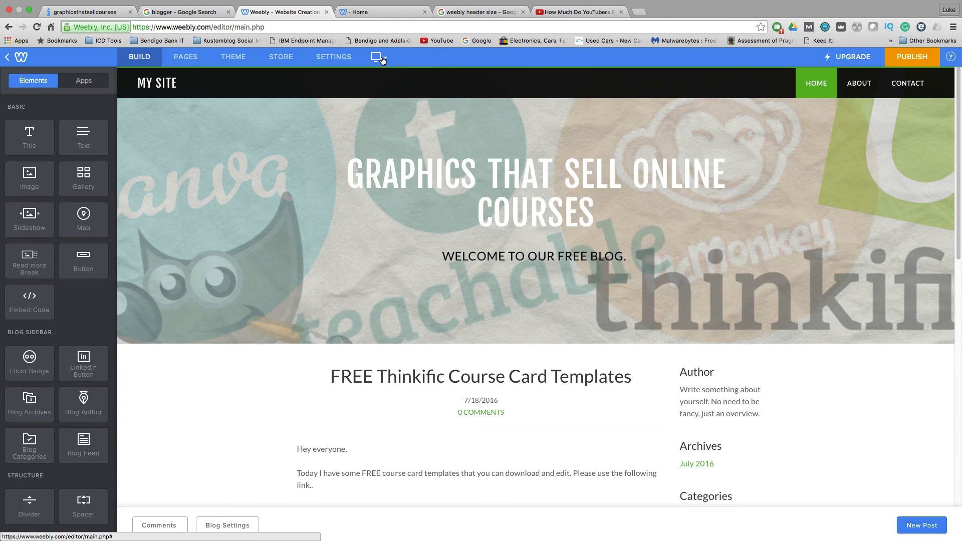
pyautogui.click(382, 61)
pyautogui.click(369, 98)
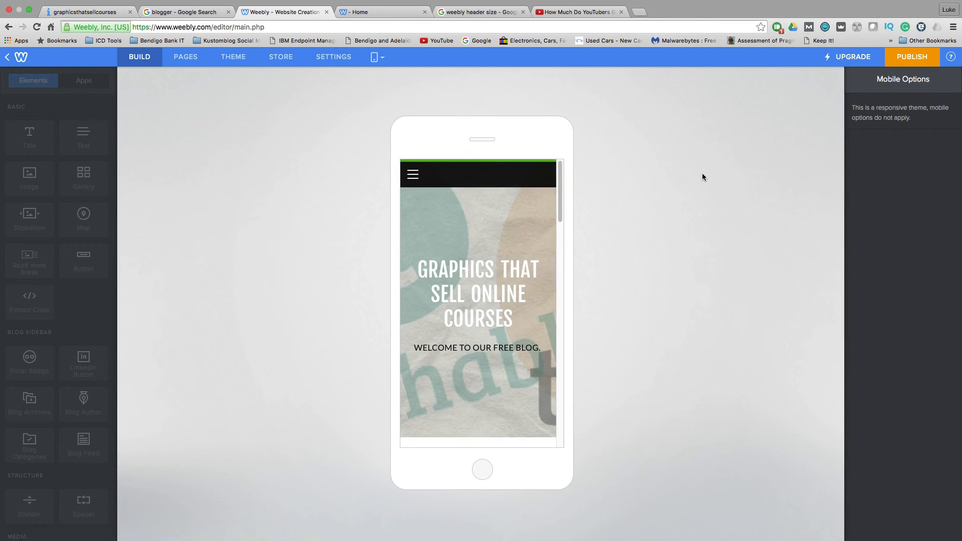
pyautogui.moveTo(561, 171); pyautogui.dragTo(569, 346)
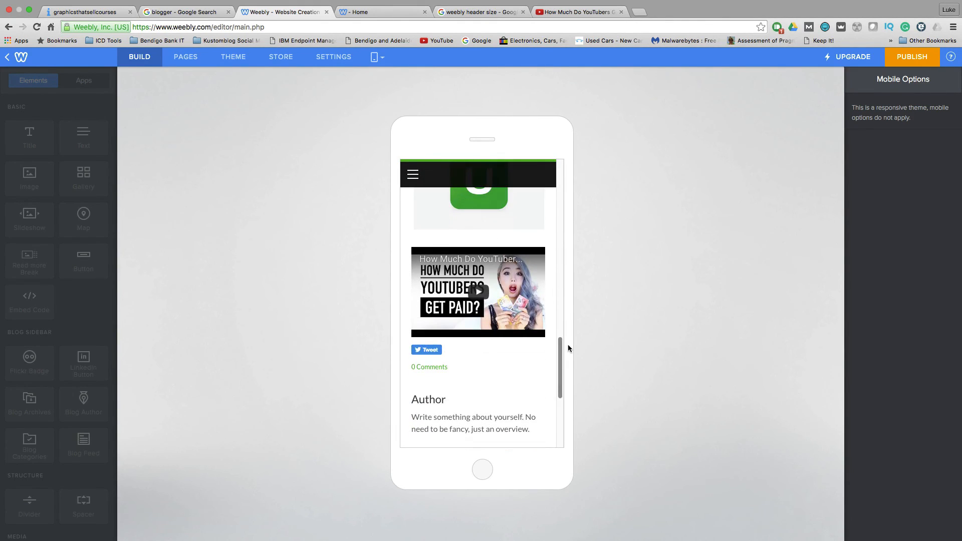
pyautogui.scroll(-5, 543, 358)
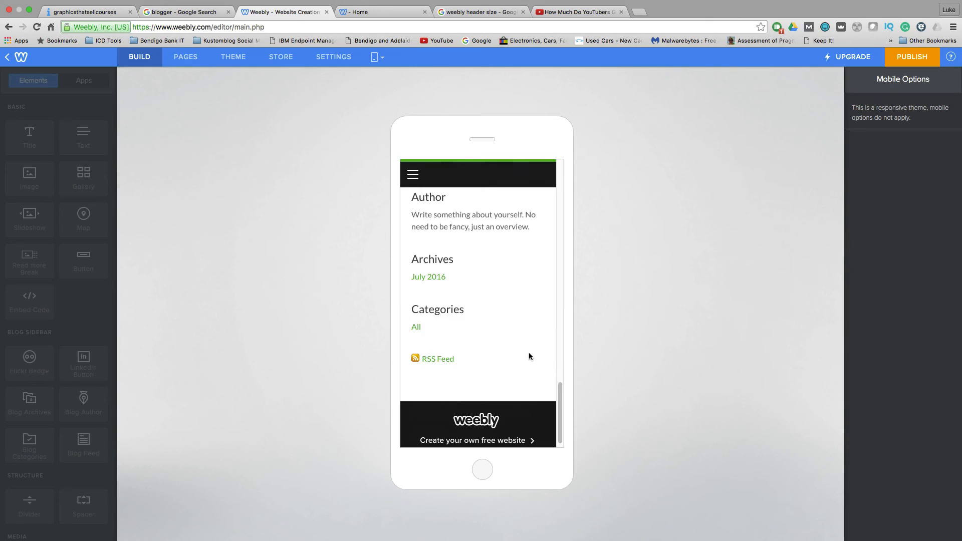
pyautogui.scroll(10, 528, 354)
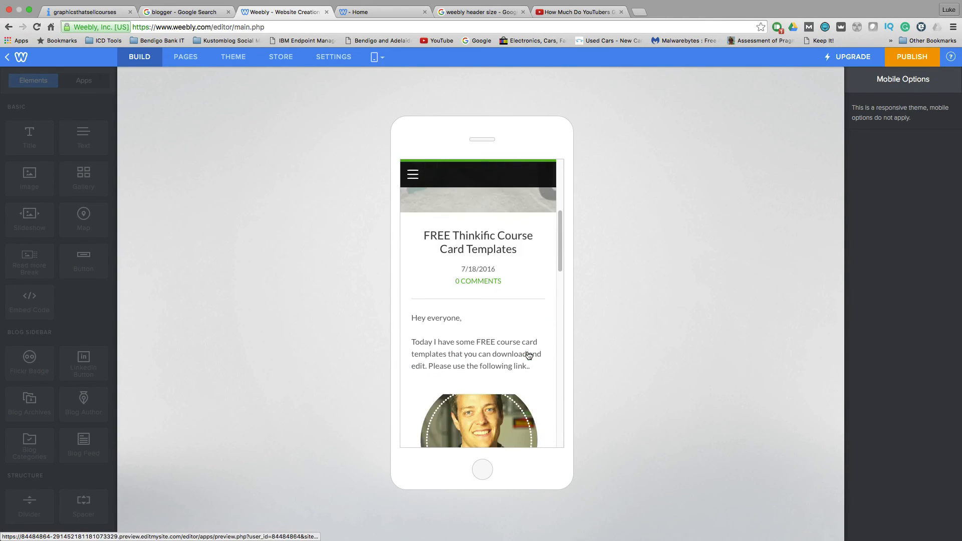
pyautogui.scroll(3, 529, 355)
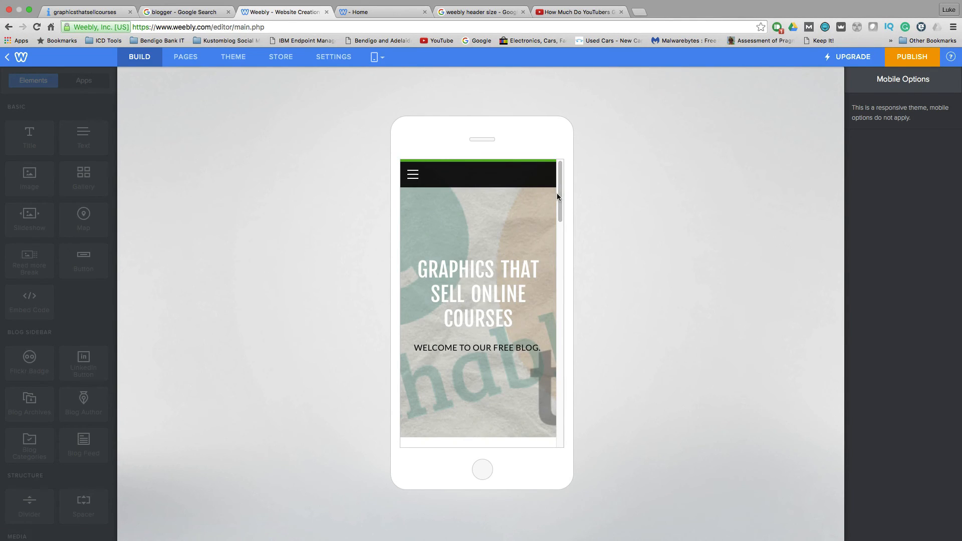
pyautogui.moveTo(560, 195); pyautogui.dragTo(561, 172)
# Switch to the Thinkific admin and start a new custom link with the text BLOG.
pyautogui.click(359, 11)
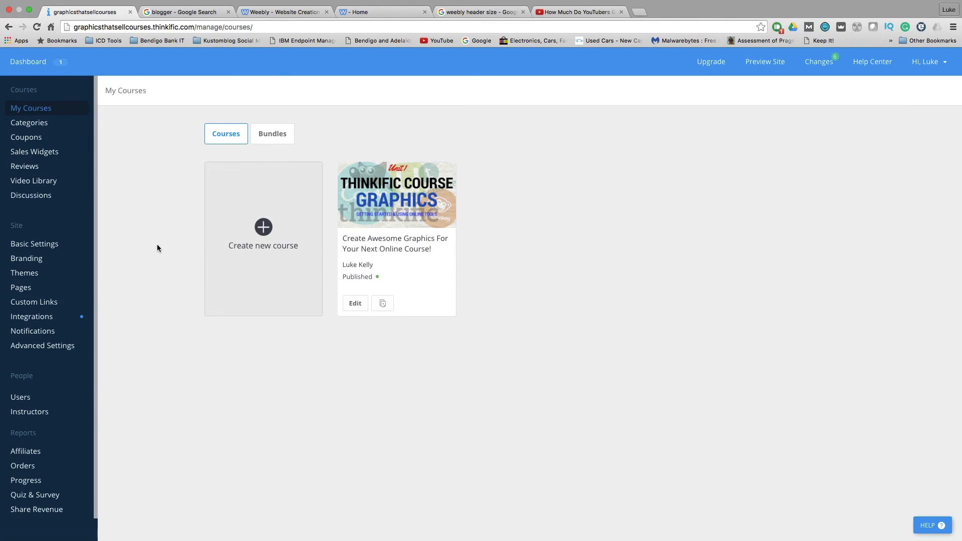
pyautogui.click(14, 303)
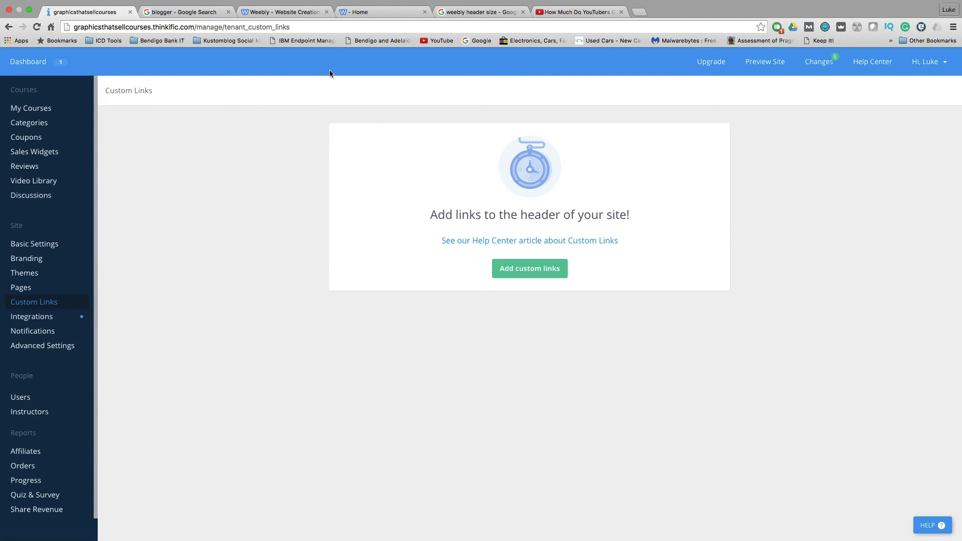
pyautogui.click(531, 271)
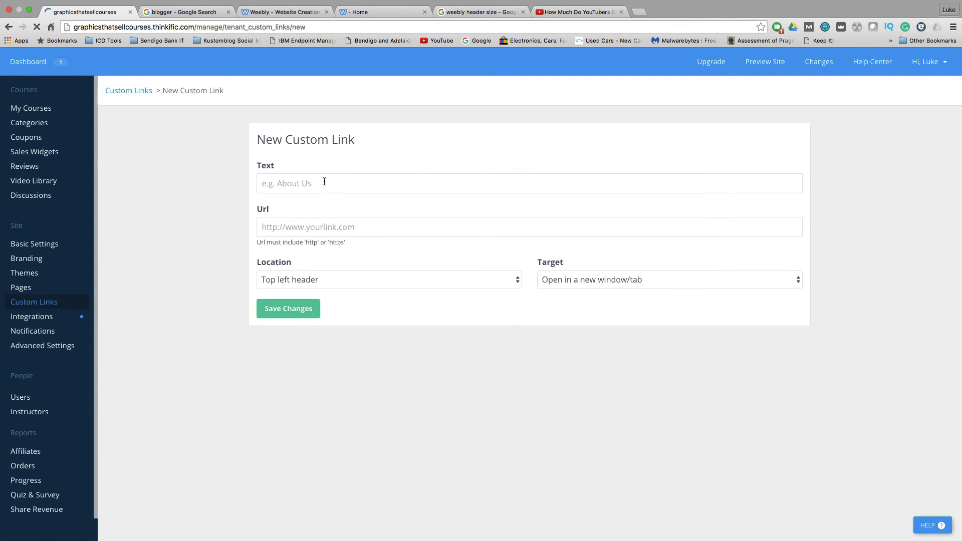
pyautogui.click(324, 181)
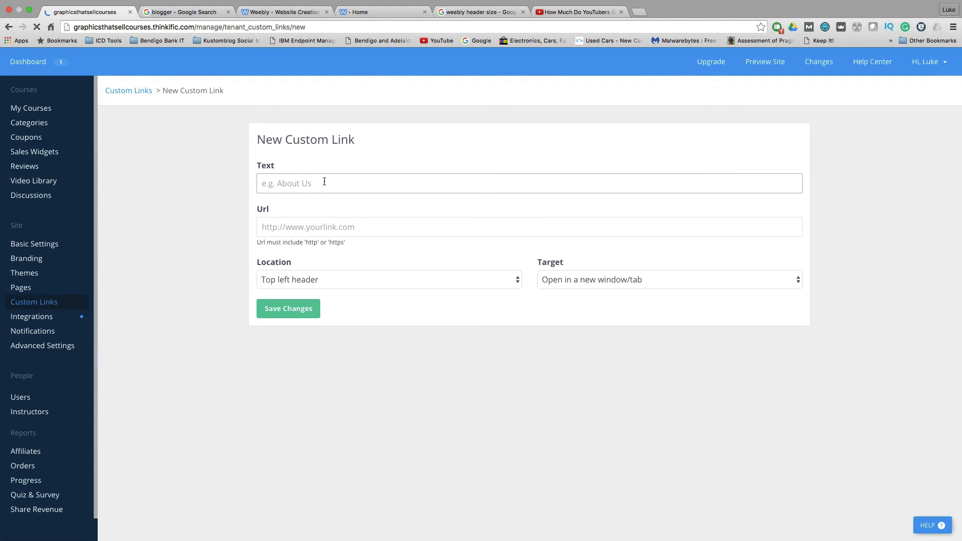
pyautogui.write('BLOG')
pyautogui.click(297, 229)
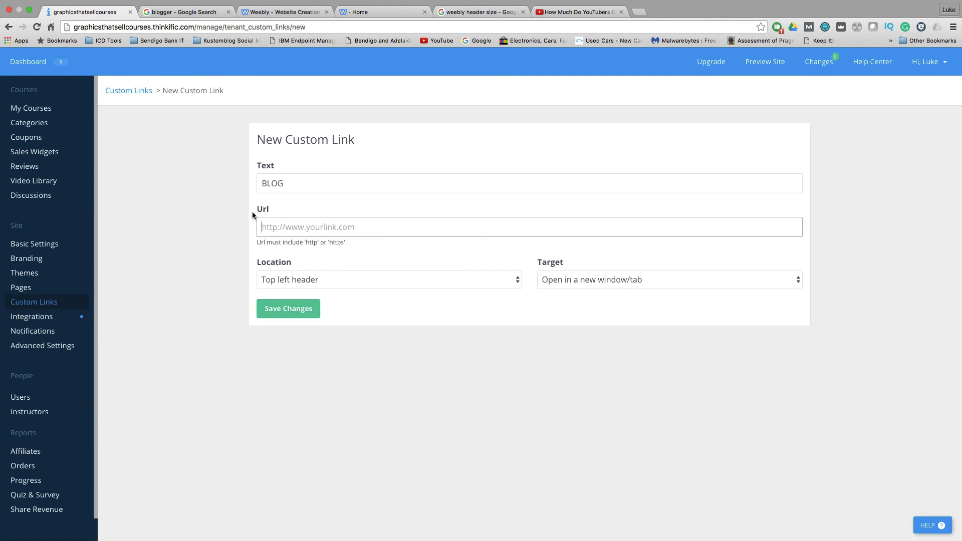
pyautogui.moveTo(269, 209); pyautogui.dragTo(261, 211)
pyautogui.click(291, 226)
pyautogui.click(288, 12)
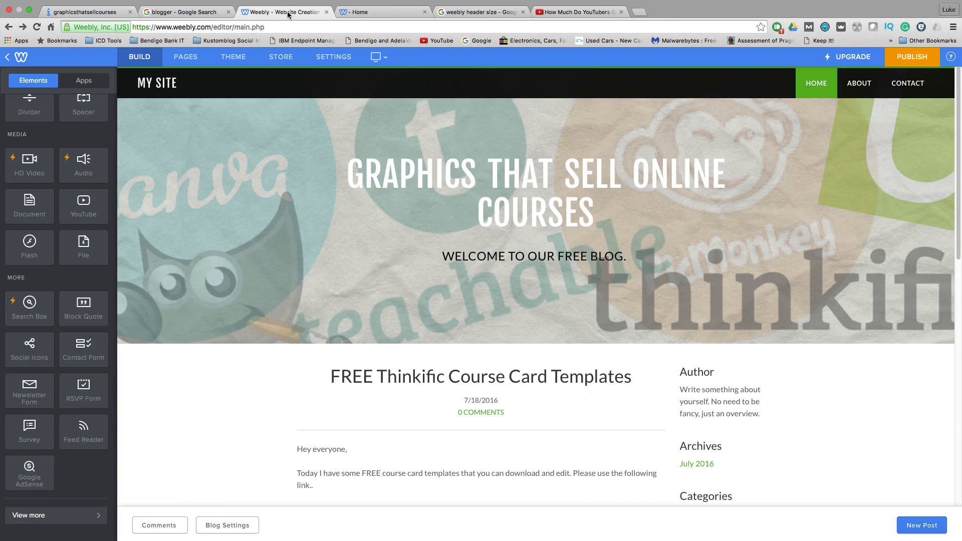
pyautogui.click(360, 12)
pyautogui.moveTo(211, 26); pyautogui.dragTo(73, 29)
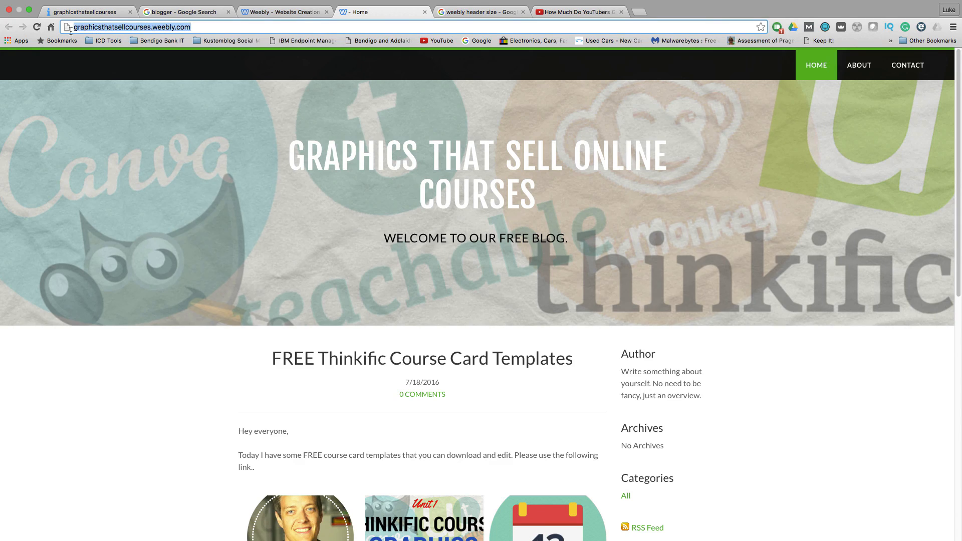
pyautogui.rightClick(178, 28)
pyautogui.click(190, 36)
pyautogui.click(106, 14)
pyautogui.rightClick(297, 225)
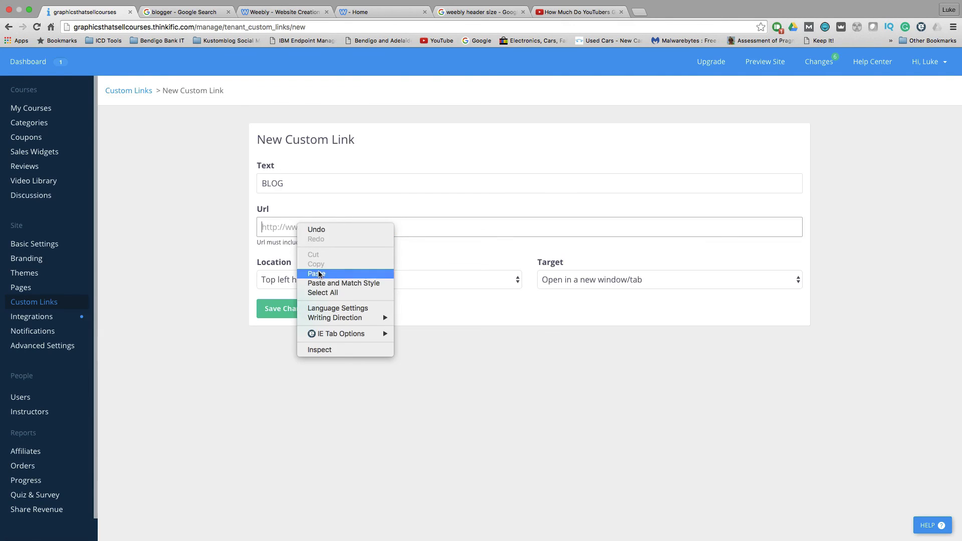
pyautogui.click(325, 274)
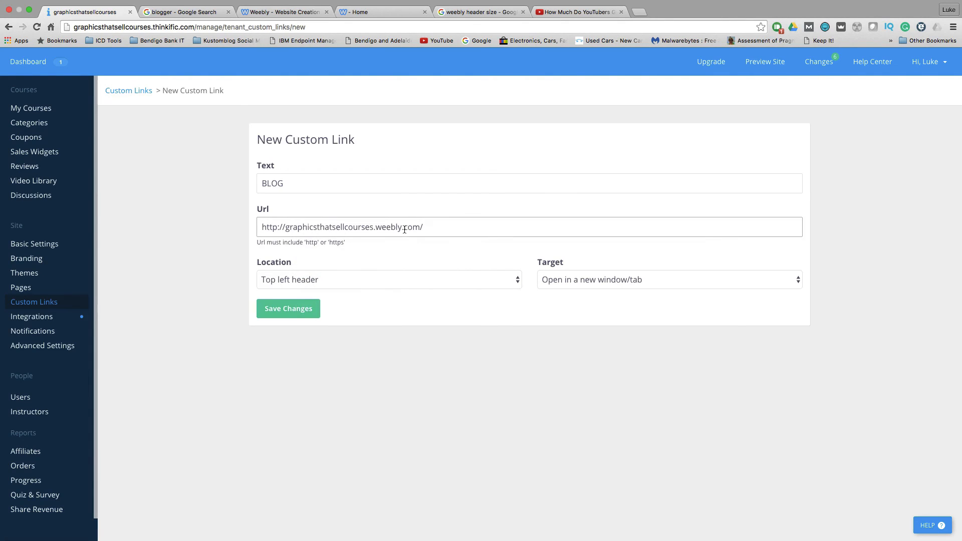
pyautogui.moveTo(404, 228); pyautogui.dragTo(377, 229)
pyautogui.press('BackSpace')
pyautogui.moveTo(404, 228); pyautogui.dragTo(259, 228)
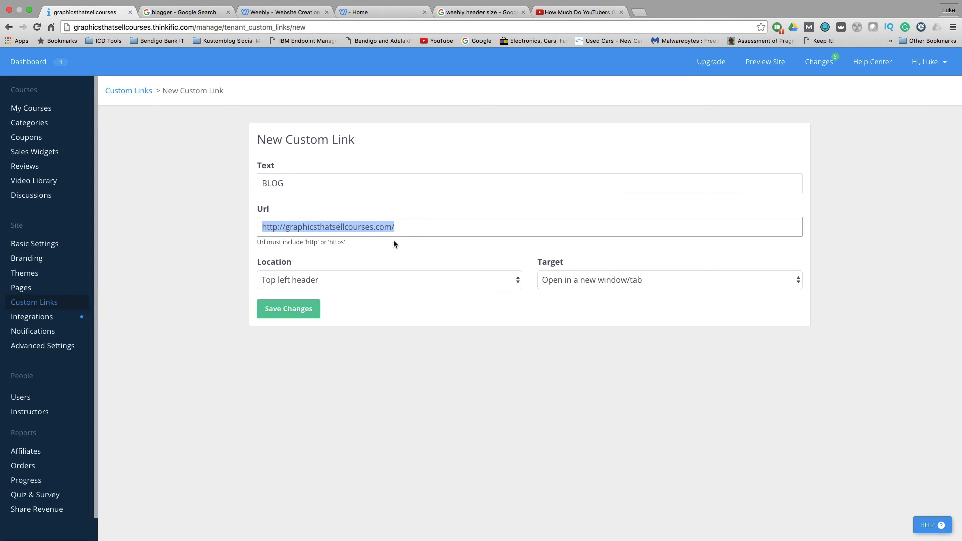
pyautogui.click(415, 228)
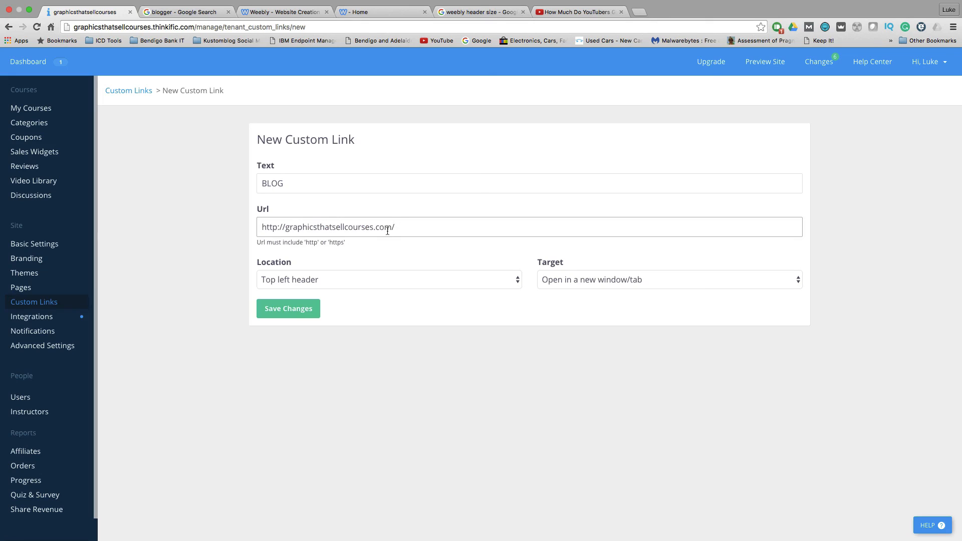
pyautogui.moveTo(402, 228); pyautogui.dragTo(219, 224)
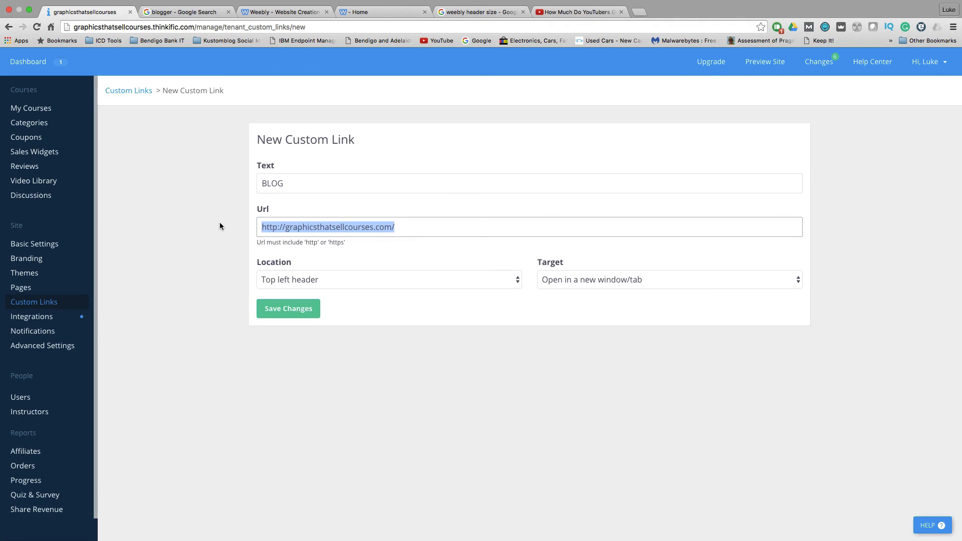
pyautogui.press('BackSpace')
pyautogui.write('h')
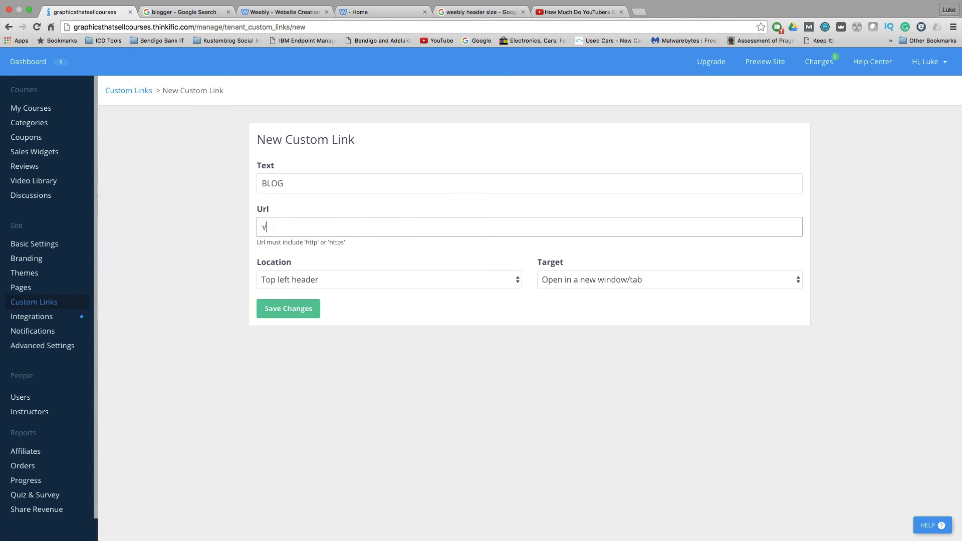
pyautogui.press('BackSpace')
pyautogui.press('super+v')
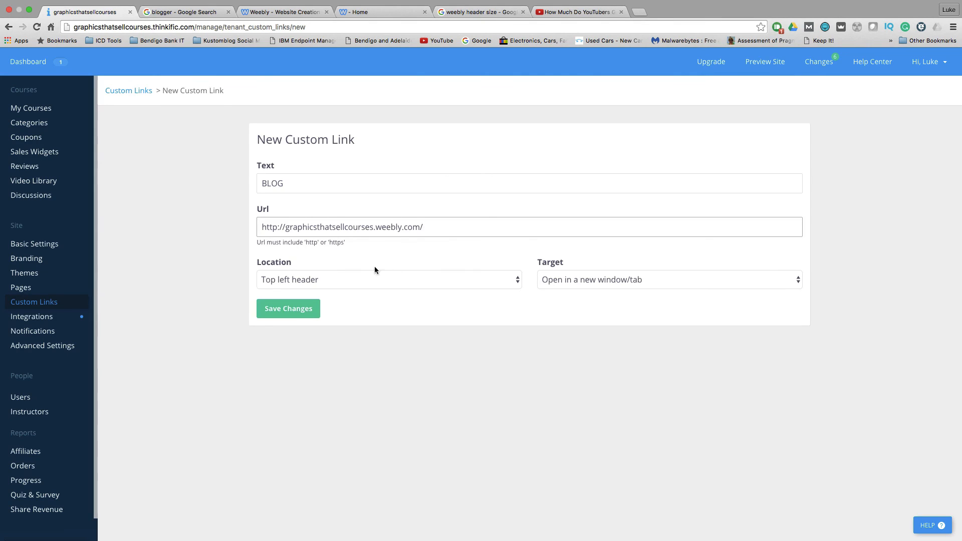
# Set the BLOG link's location to Top right header and save the custom link.
pyautogui.click(341, 279)
pyautogui.click(313, 290)
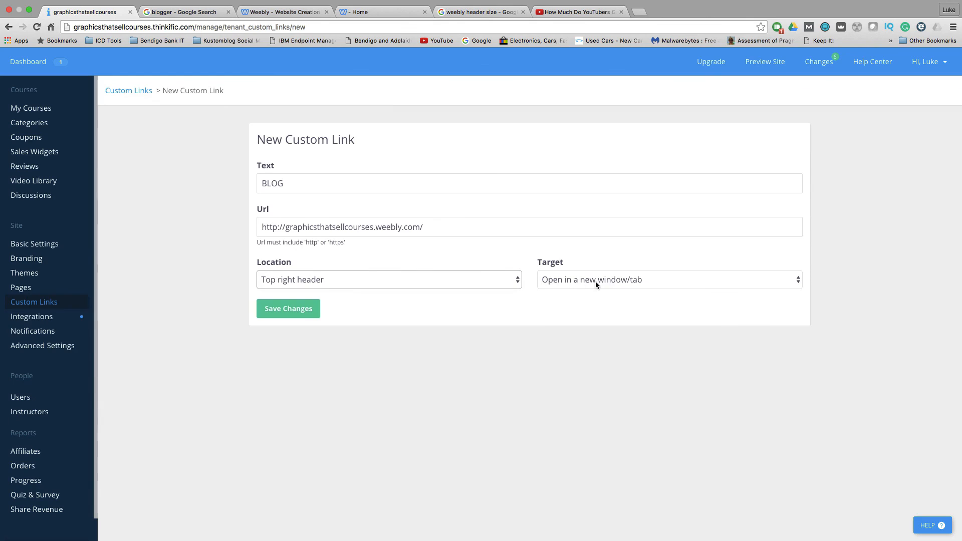
pyautogui.click(303, 309)
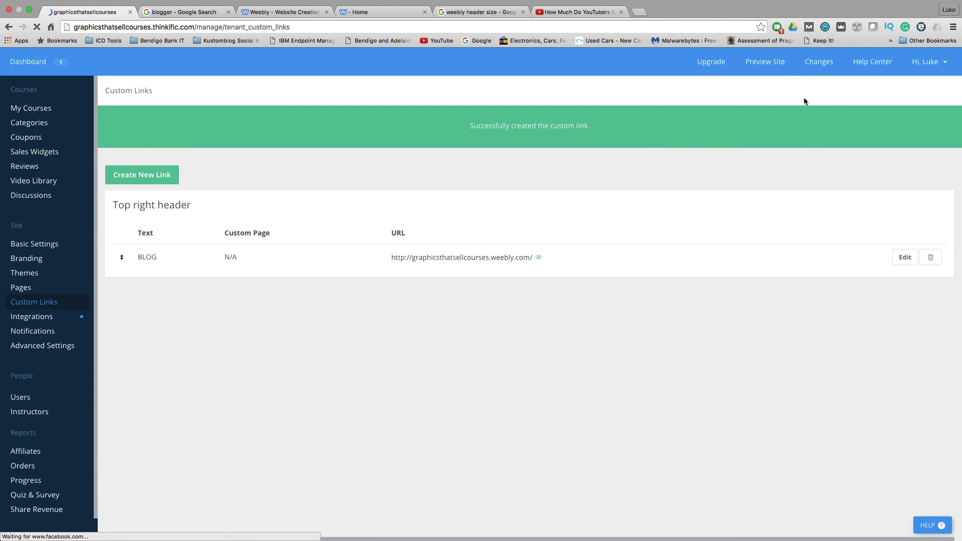
# Preview the Thinkific course site and open its BLOG header link to check the blog page.
pyautogui.click(780, 67)
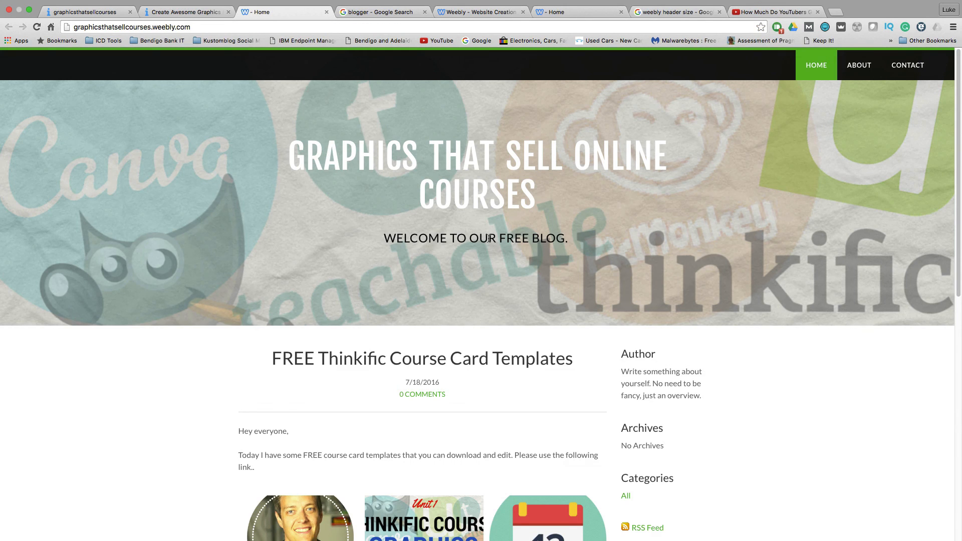
pyautogui.scroll(-1, 489, 237)
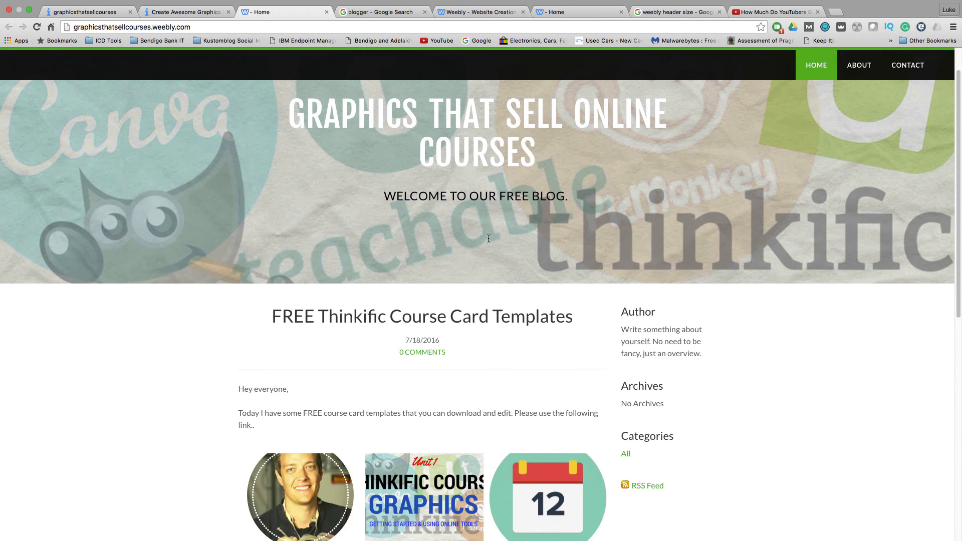
pyautogui.scroll(1, 489, 240)
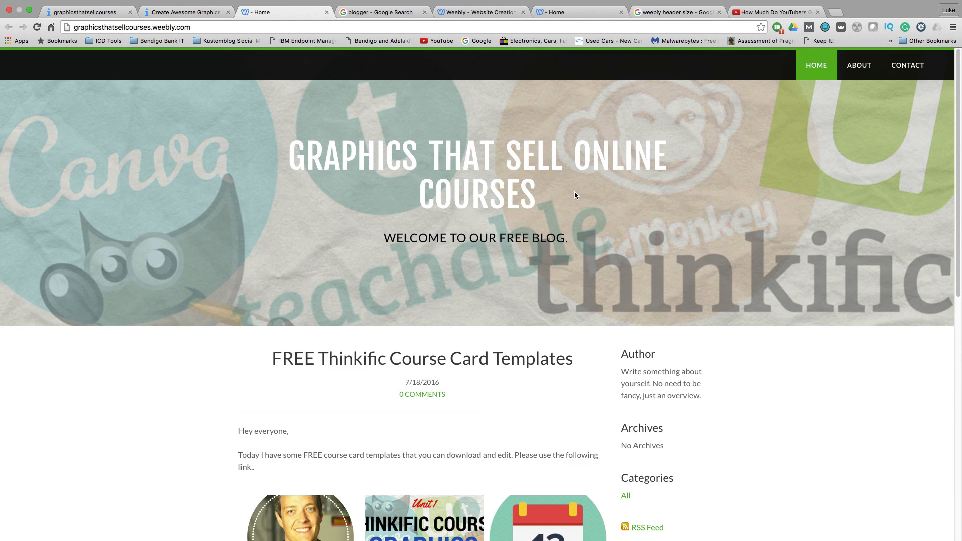
# Revisit the Weebly editor and return to the course site's preview page to view its header.
pyautogui.click(473, 12)
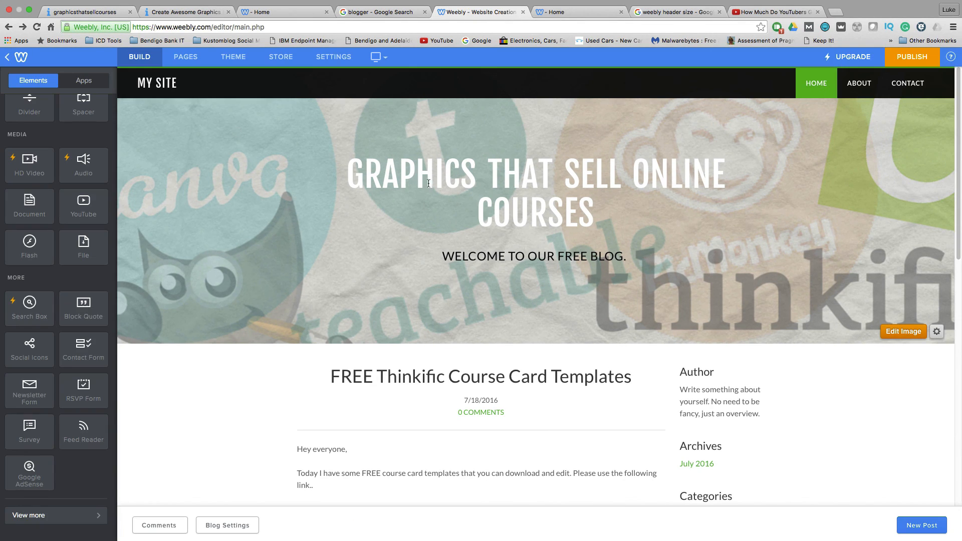
pyautogui.click(190, 5)
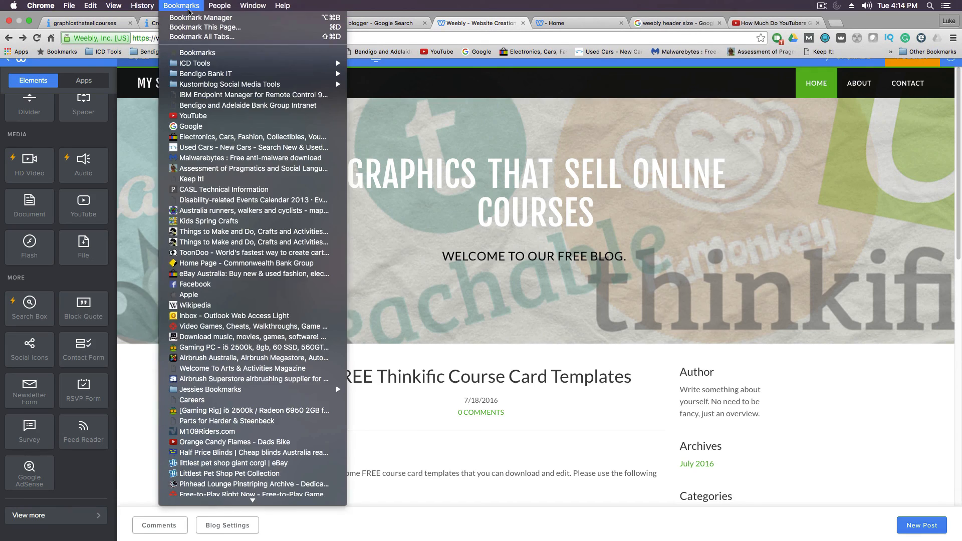
pyautogui.click(156, 23)
pyautogui.click(156, 23)
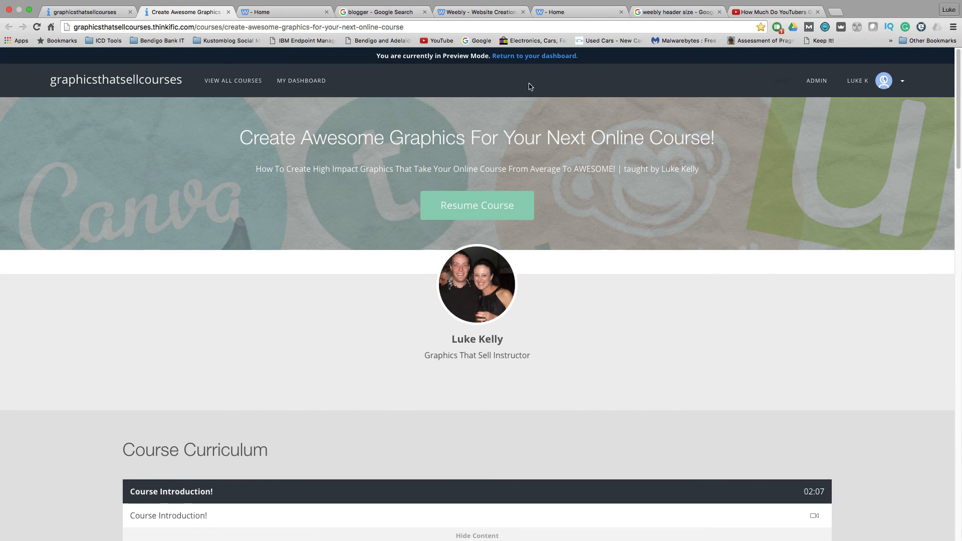
# Switch back to the live blog and look over its header, first post and sidebar.
pyautogui.click(259, 12)
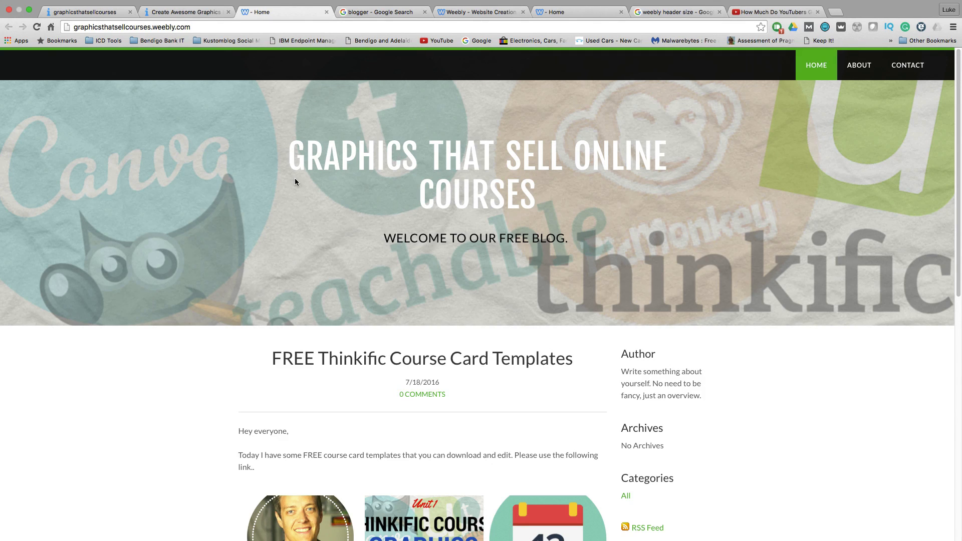
pyautogui.scroll(-6, 281, 202)
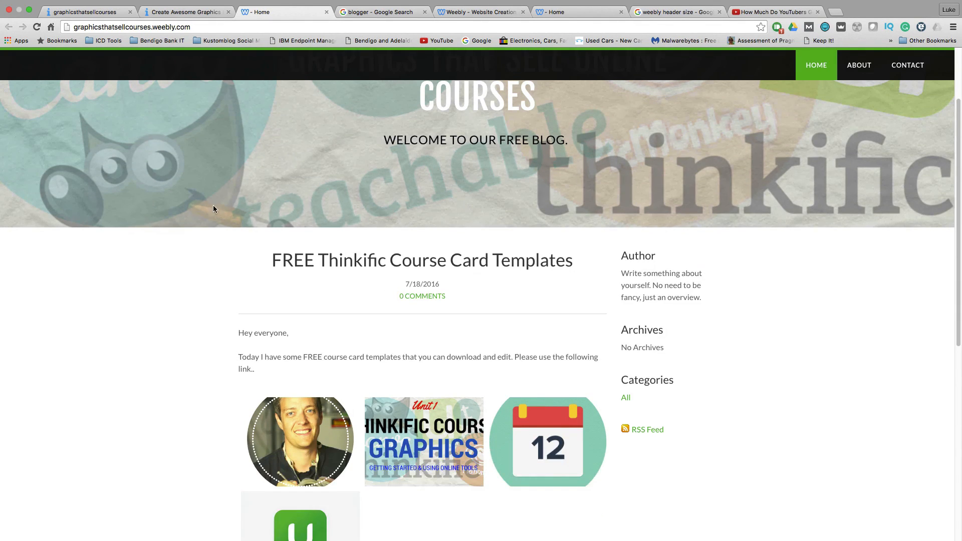
pyautogui.scroll(4, 199, 212)
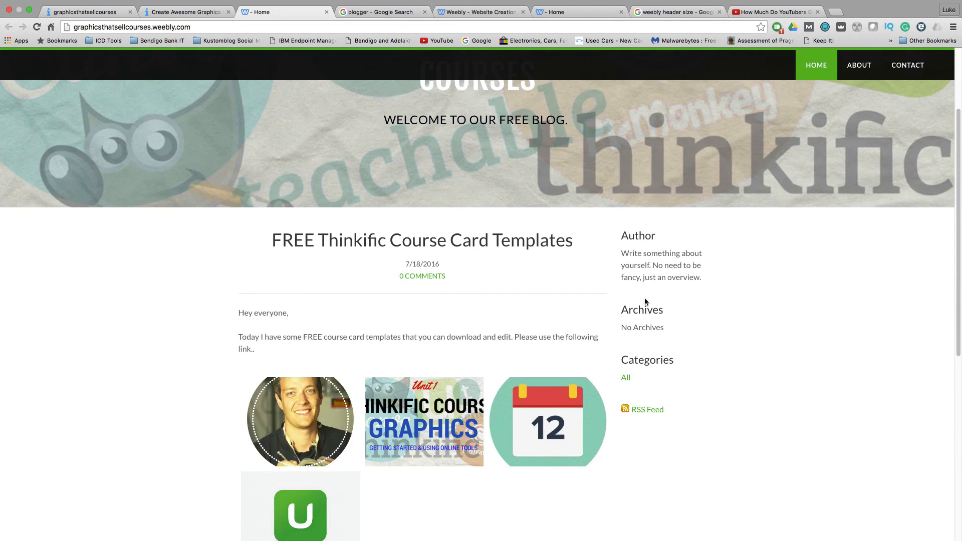
pyautogui.scroll(1, 653, 244)
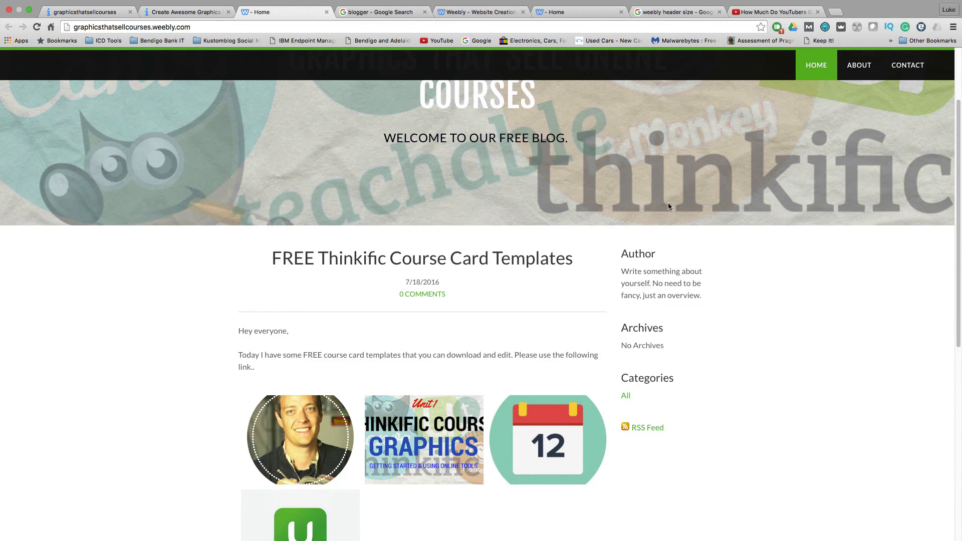
pyautogui.scroll(3, 669, 203)
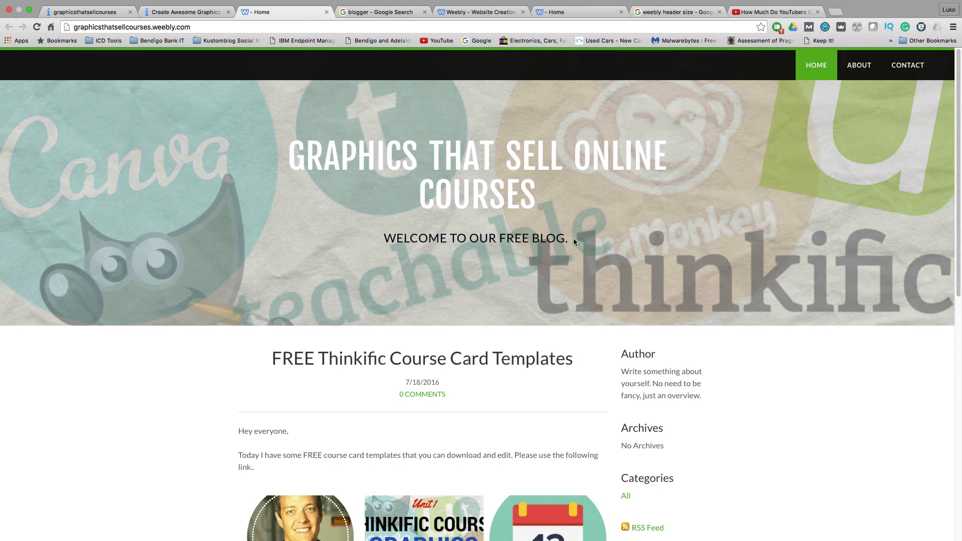
pyautogui.moveTo(573, 242); pyautogui.dragTo(436, 198)
pyautogui.click(516, 203)
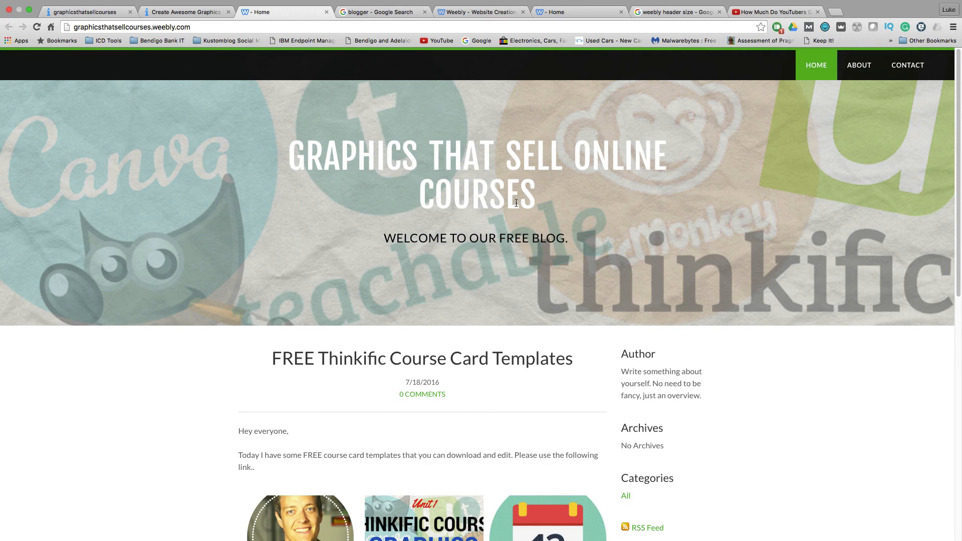